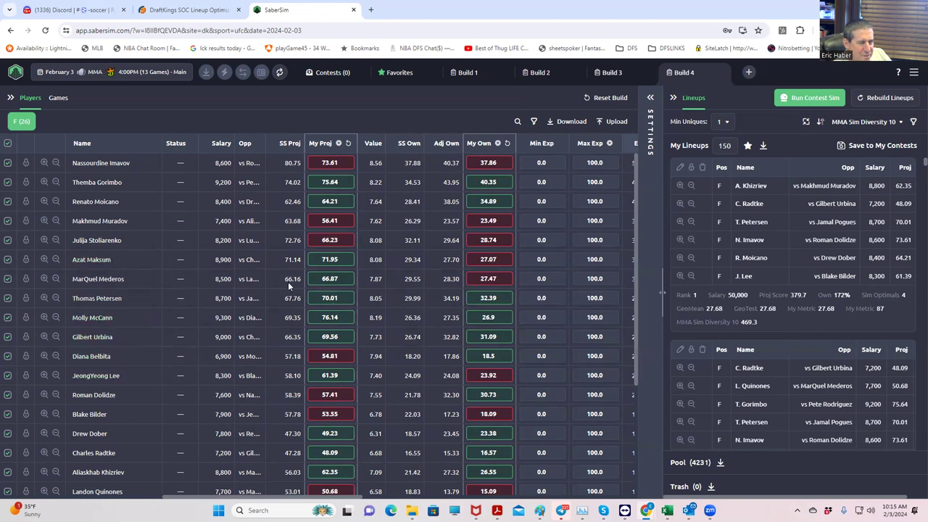
# Review the fighters' projections and ownership values throughout the player table
pyautogui.scroll(-2, 234, 362)
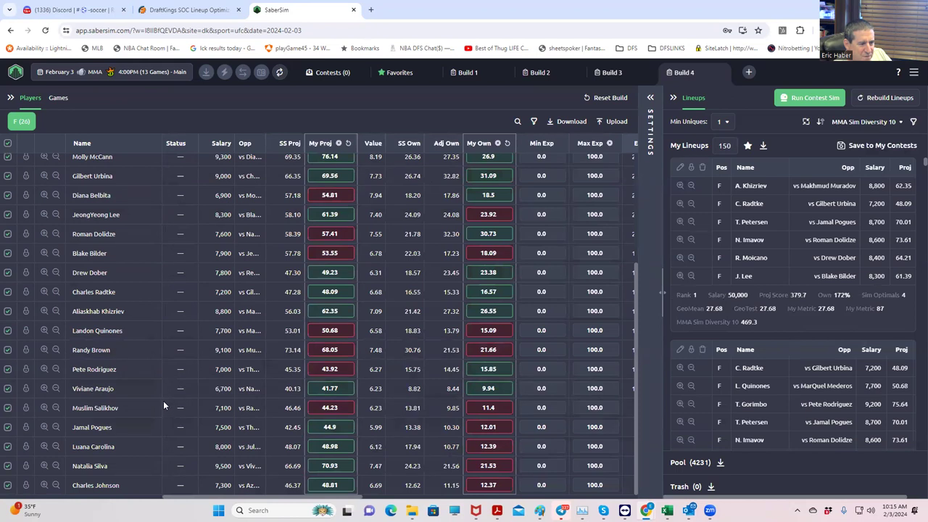
pyautogui.scroll(1, 170, 365)
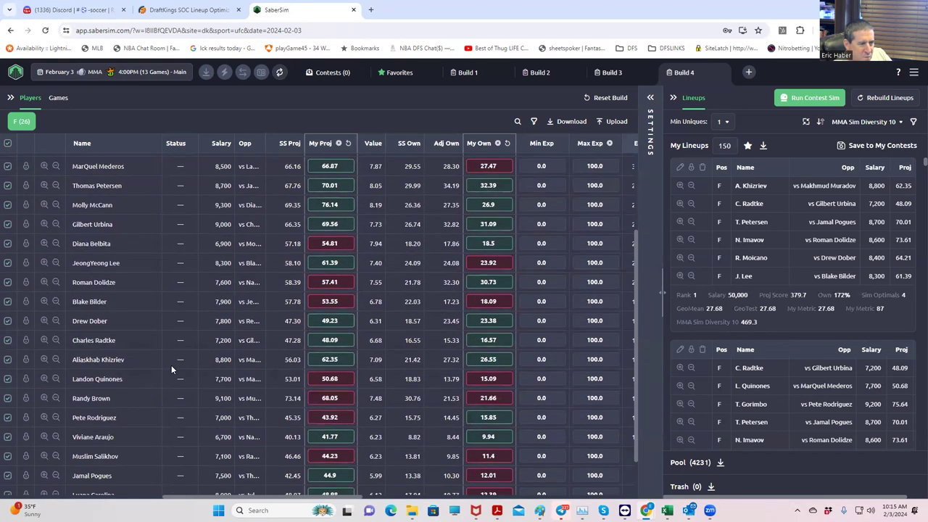
pyautogui.scroll(2, 171, 365)
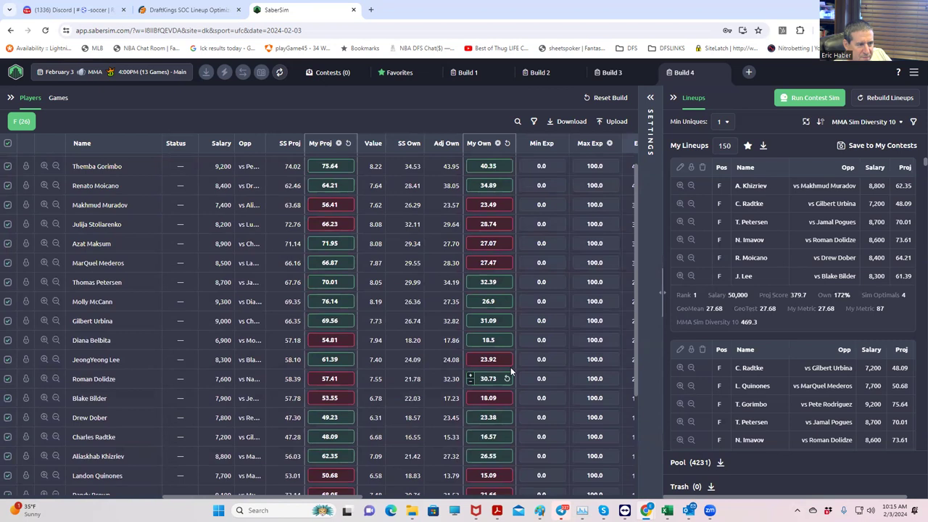
pyautogui.moveTo(355, 499); pyautogui.dragTo(297, 498)
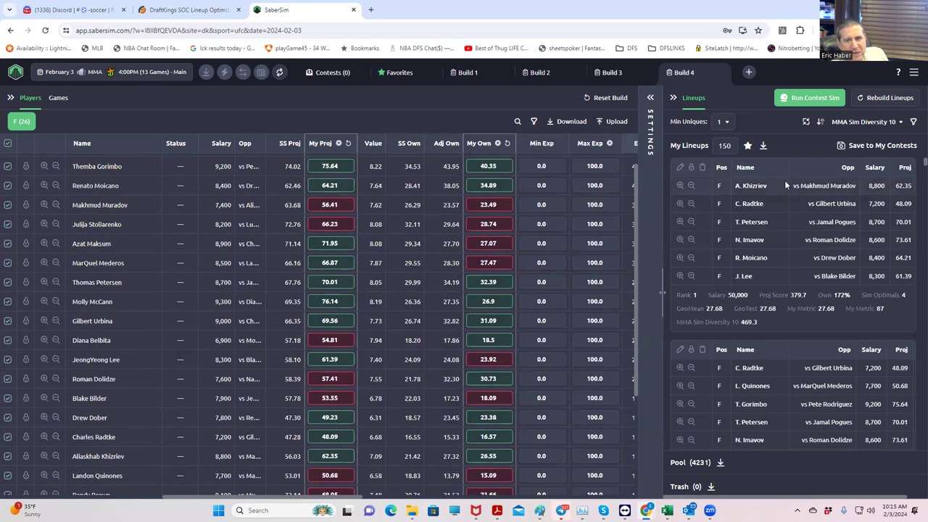
# Inspect the formula behind the MMA Sim Diversity 10 lineup metric and close it without changes
pyautogui.click(900, 123)
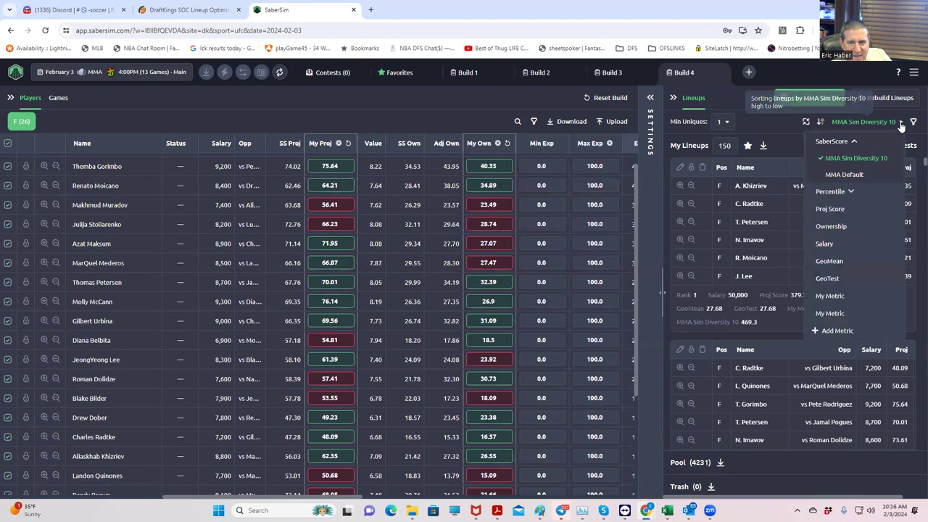
pyautogui.click(898, 160)
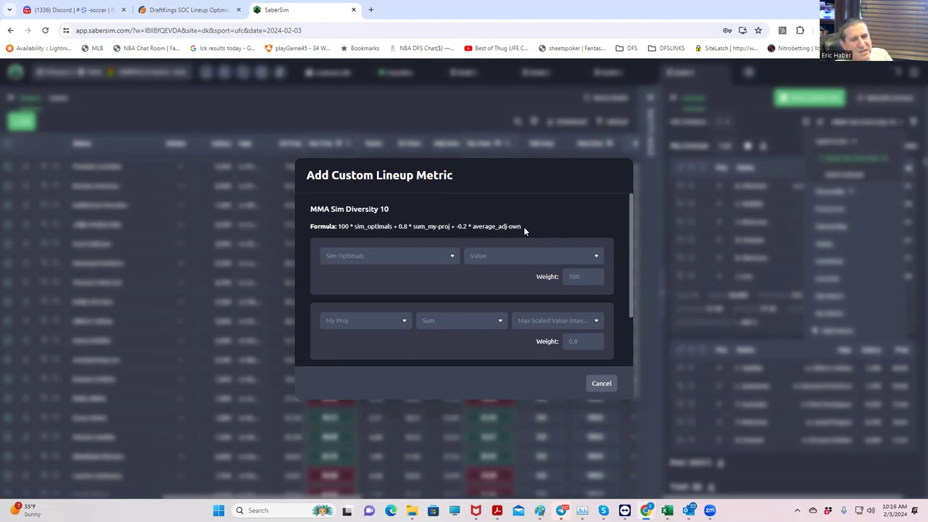
pyautogui.click(602, 384)
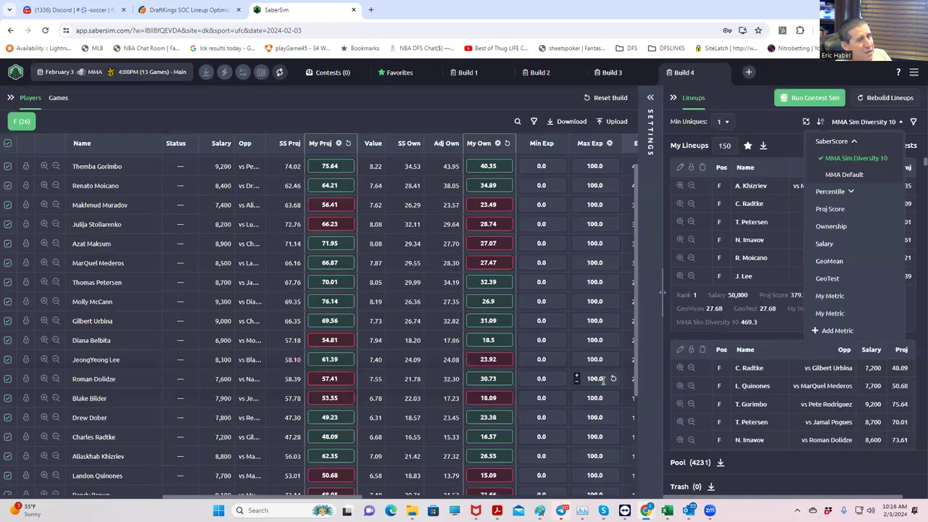
pyautogui.click(783, 138)
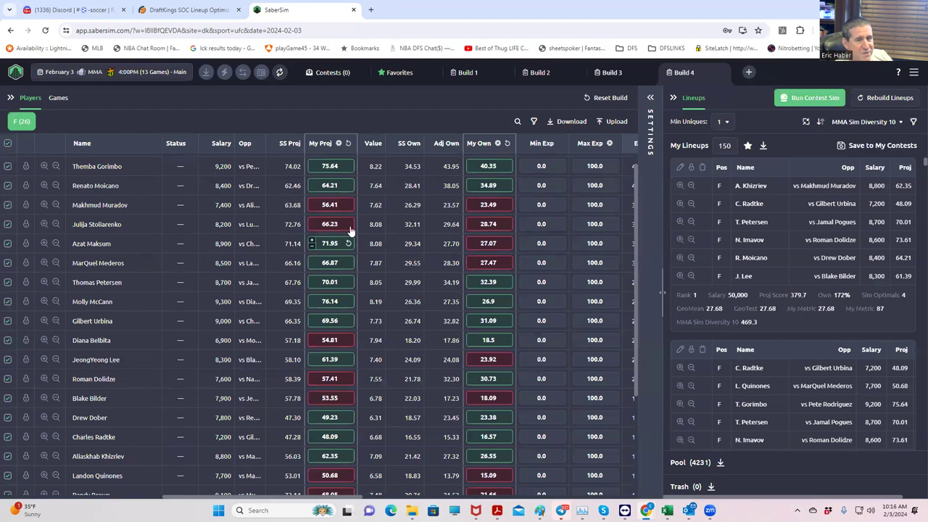
pyautogui.scroll(1, 350, 229)
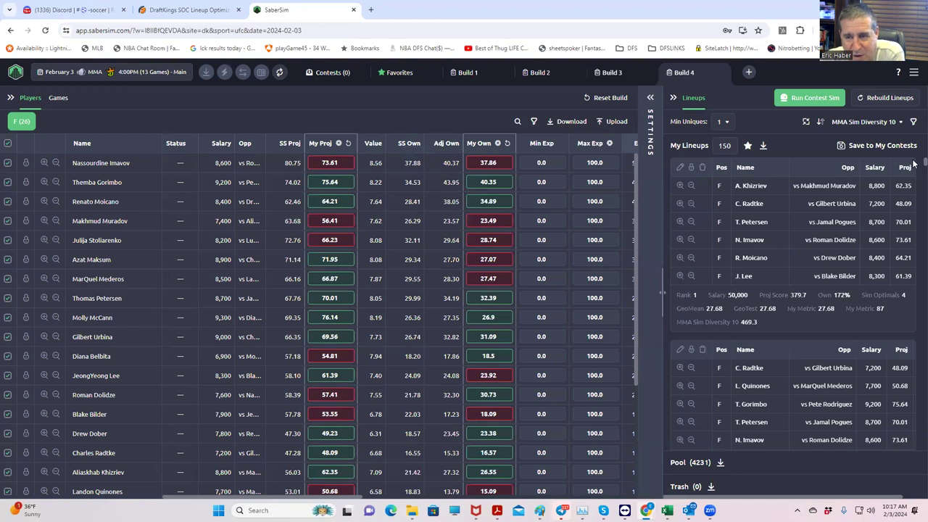
# Look through the highest-ranked lineups in My Lineups and return to the first one
pyautogui.scroll(-5, 913, 165)
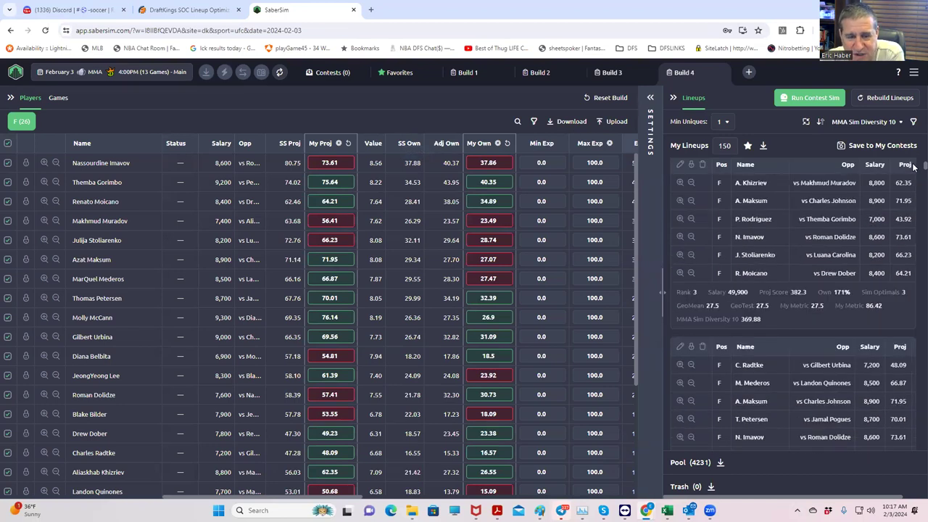
pyautogui.scroll(-5, 913, 168)
pyautogui.scroll(-3, 913, 171)
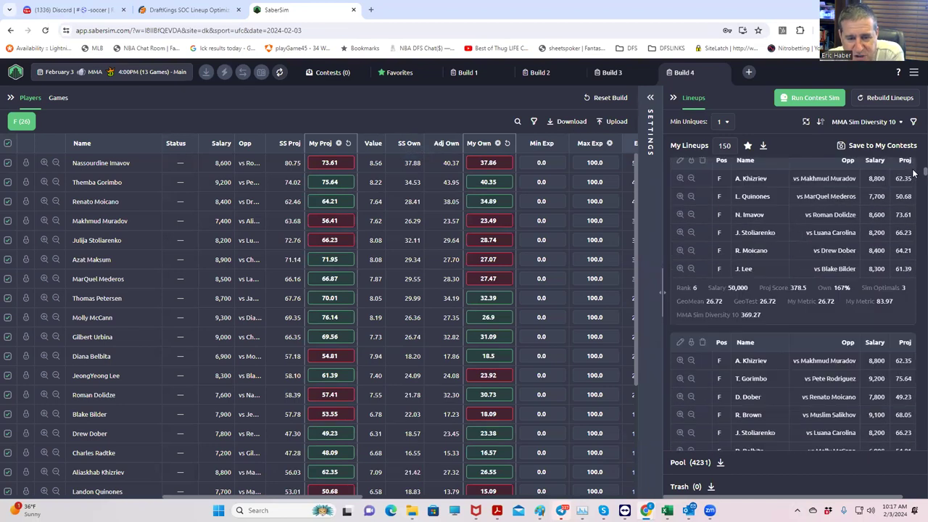
pyautogui.scroll(13, 913, 172)
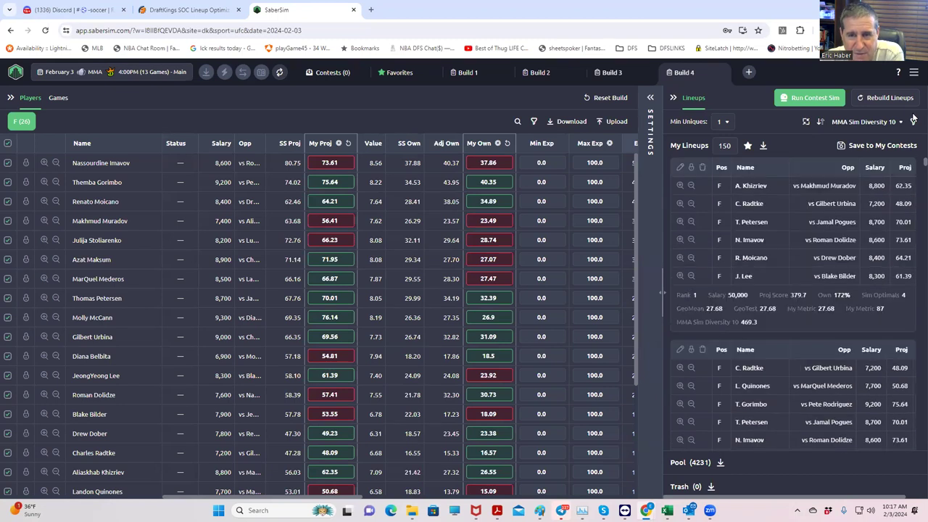
pyautogui.scroll(-2, 758, 240)
pyautogui.scroll(2, 758, 228)
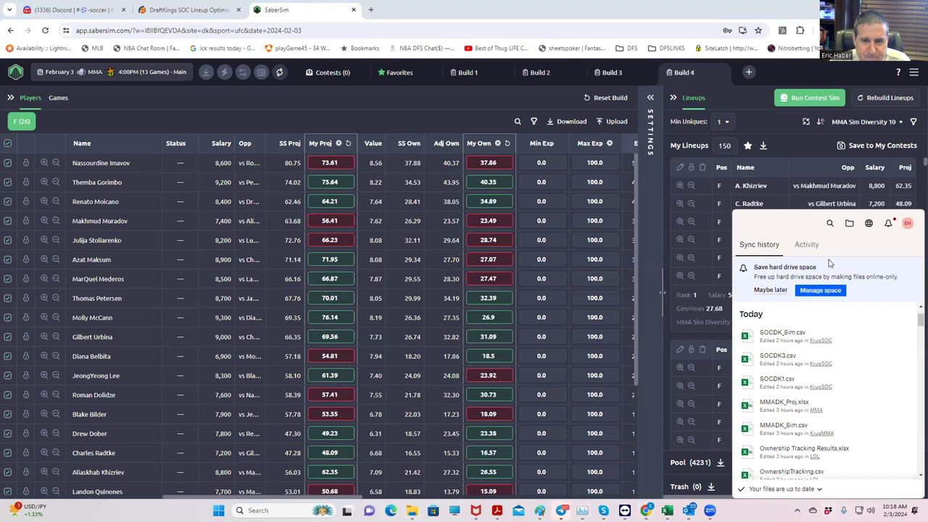
# Search Dropbox for "geom" and open the GeoMean.xlsx workbook
pyautogui.click(830, 223)
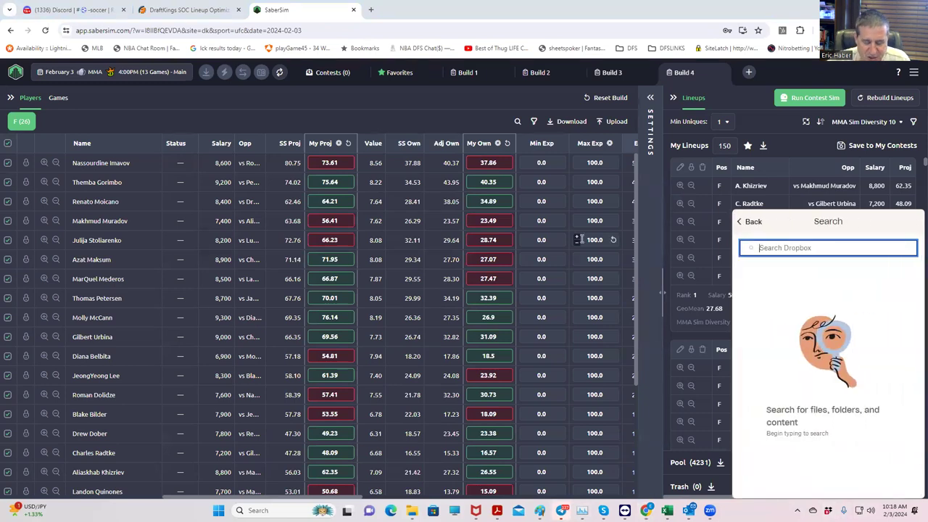
pyautogui.write('geom')
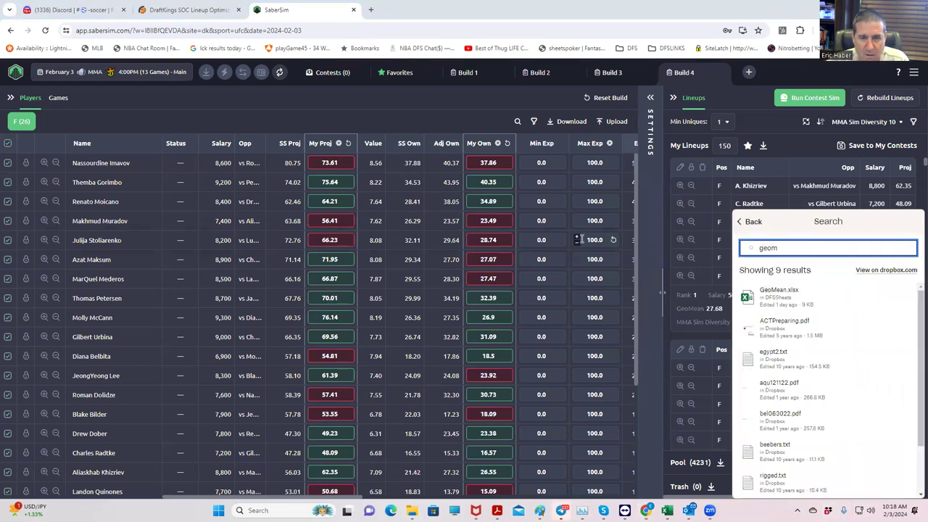
pyautogui.click(773, 292)
pyautogui.click(771, 292)
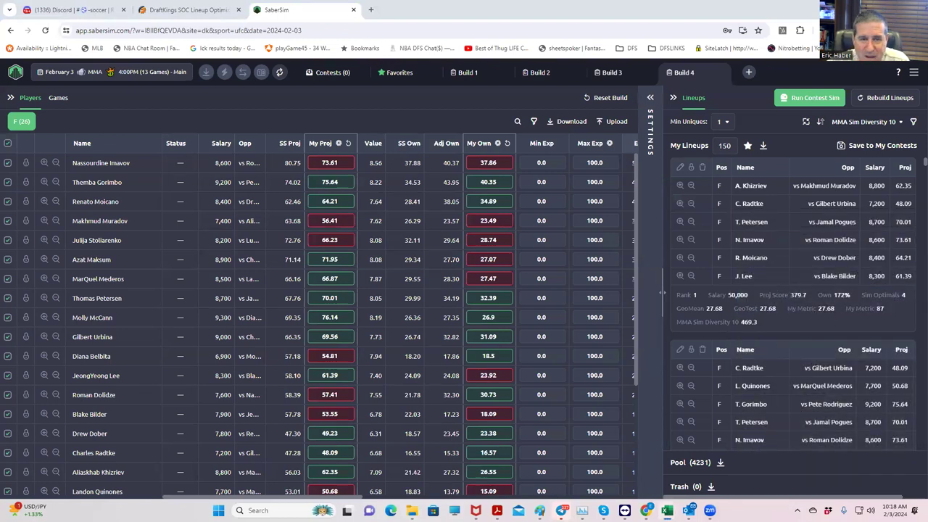
# Open the MME contest sim's settings for editing to check its contest size
pyautogui.click(652, 98)
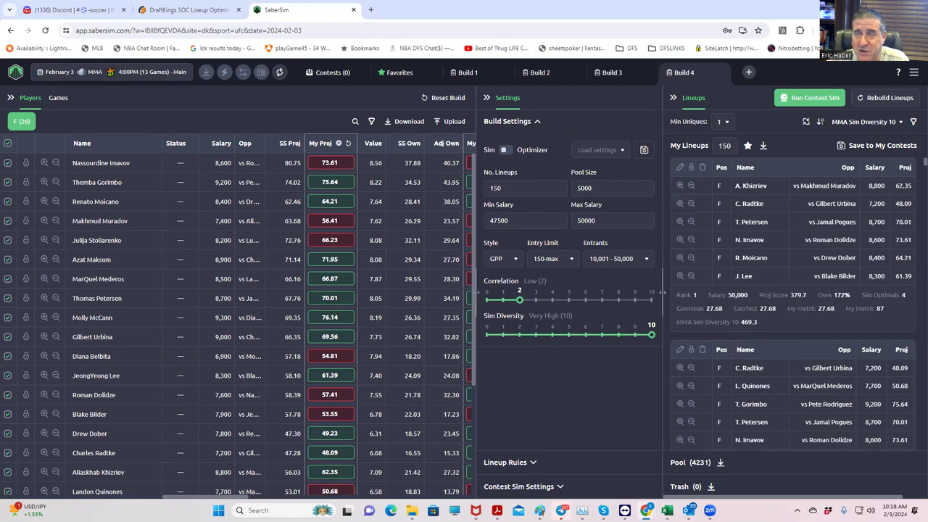
pyautogui.click(559, 490)
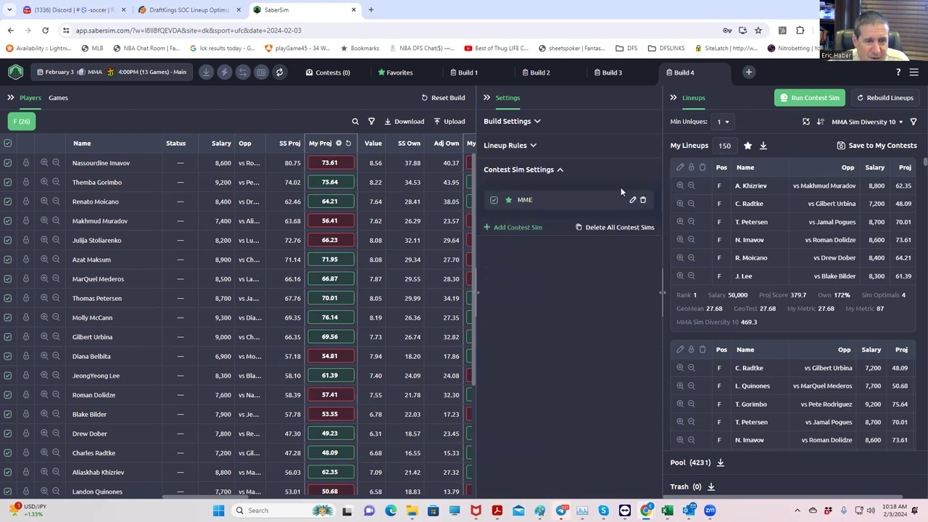
pyautogui.click(632, 199)
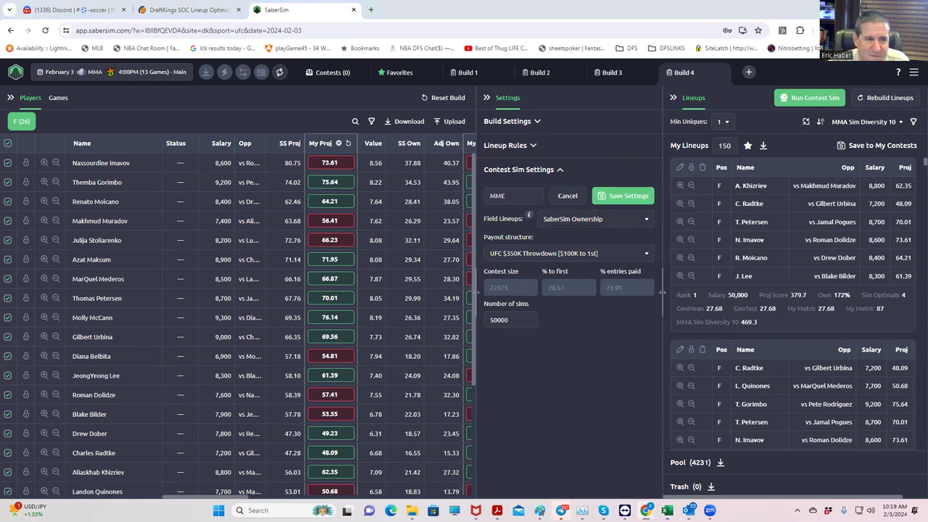
# Switch to the GeoMean workbook in Excel and set Number of Entries in D2 to 22875
pyautogui.hotkey('alt', 'Tab')
pyautogui.click(233, 196)
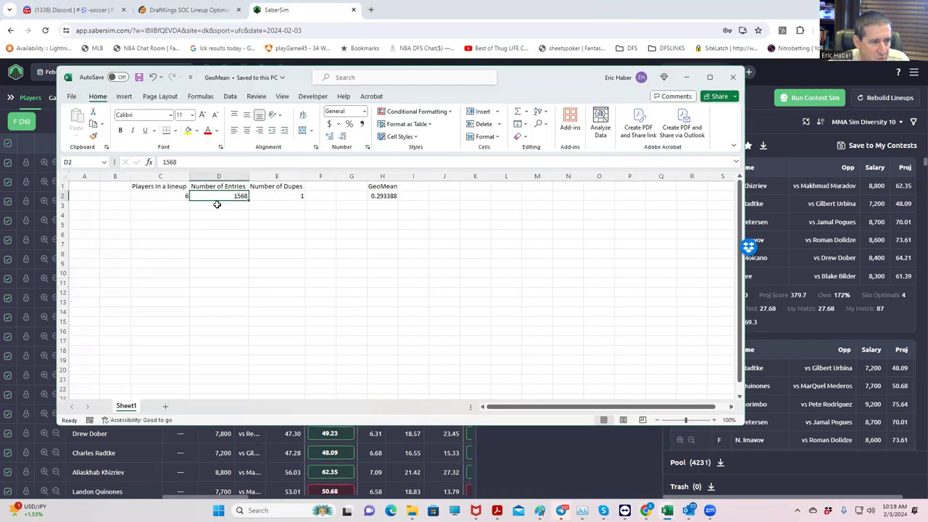
pyautogui.write('22875')
pyautogui.click(271, 232)
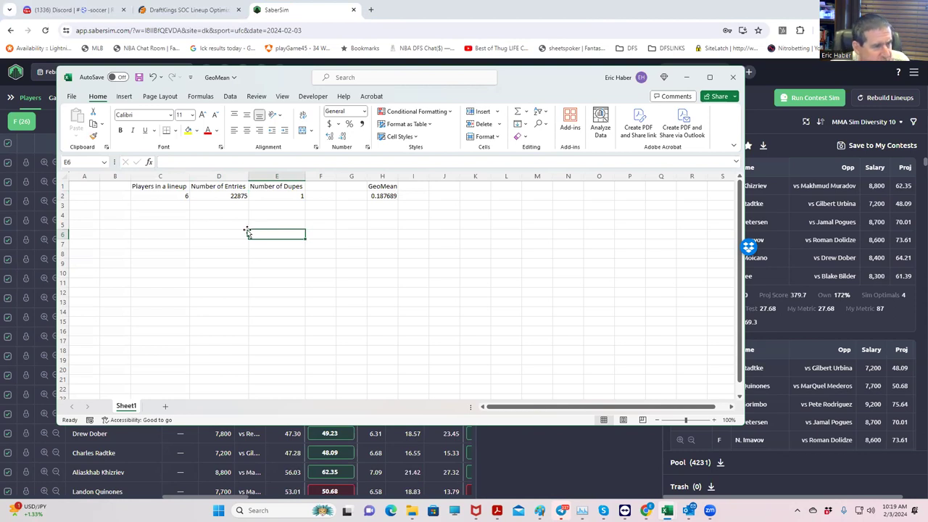
# Check the lineup size, dupes and GeoMean formula cells in row 2, and minimize the workbook to return to SaberSim
pyautogui.click(168, 196)
pyautogui.click(297, 198)
pyautogui.click(282, 236)
pyautogui.click(391, 196)
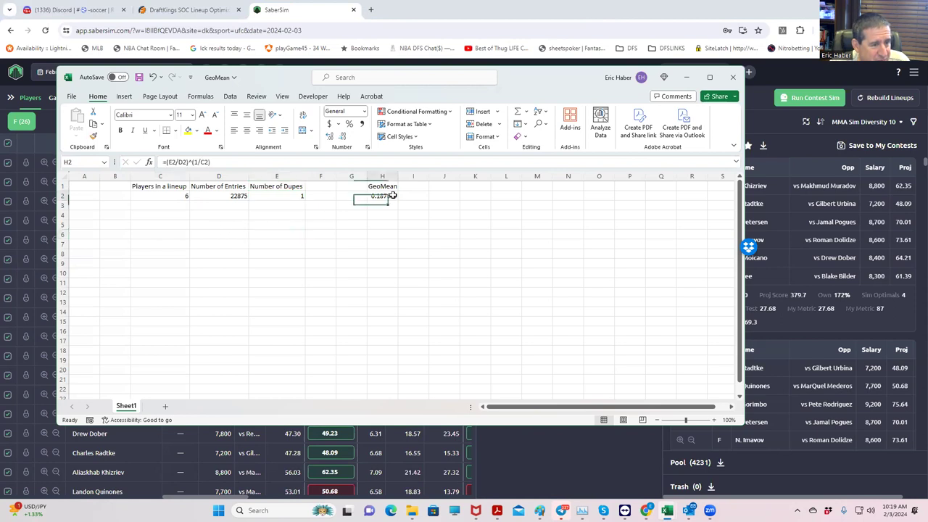
pyautogui.click(392, 223)
pyautogui.click(390, 195)
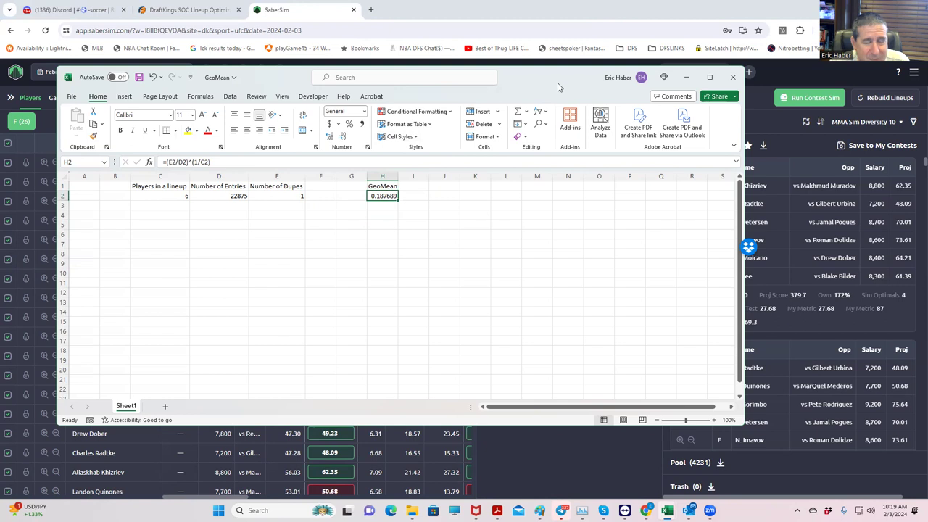
pyautogui.click(687, 77)
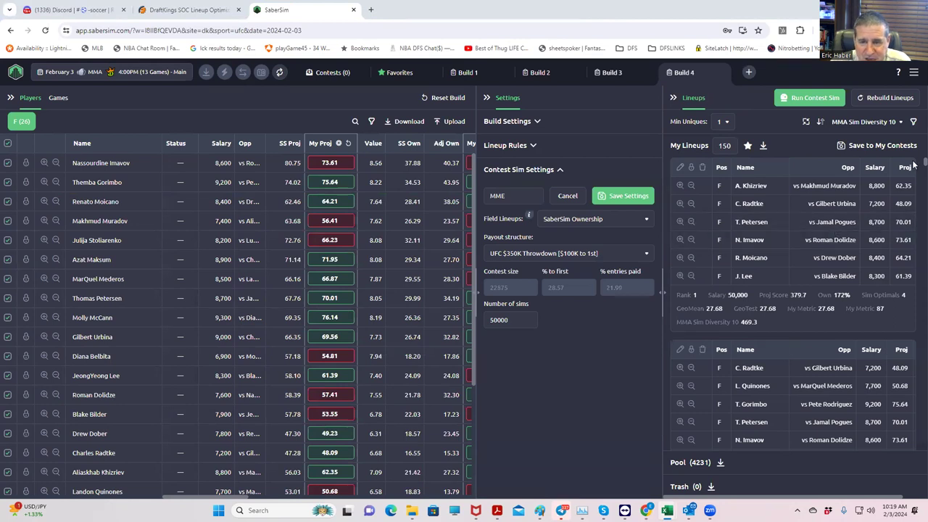
# Examine the GeoMean values of the top-ranked lineups down to about rank 8
pyautogui.scroll(-4, 726, 218)
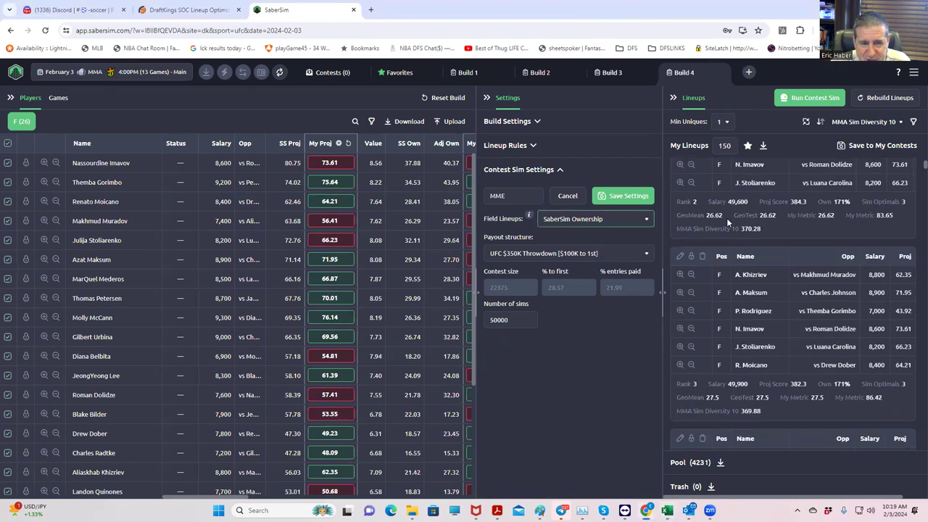
pyautogui.scroll(-3, 725, 375)
pyautogui.scroll(-3, 726, 379)
pyautogui.scroll(-3, 726, 375)
pyautogui.scroll(-3, 726, 370)
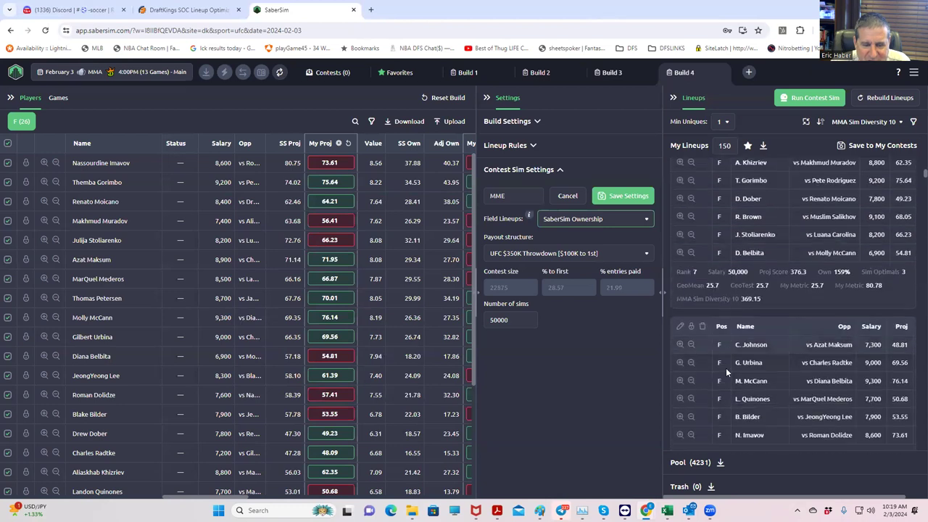
pyautogui.scroll(-1, 725, 367)
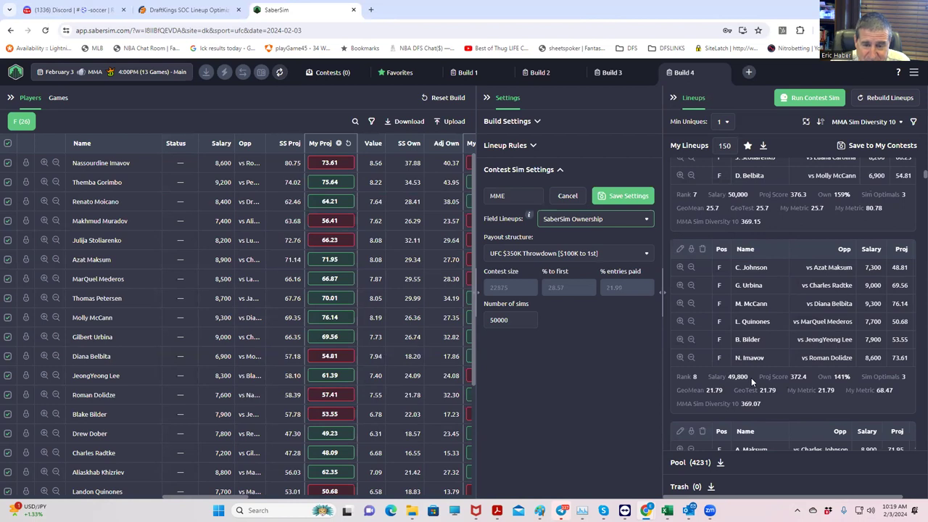
pyautogui.scroll(-1, 750, 377)
pyautogui.scroll(1, 750, 378)
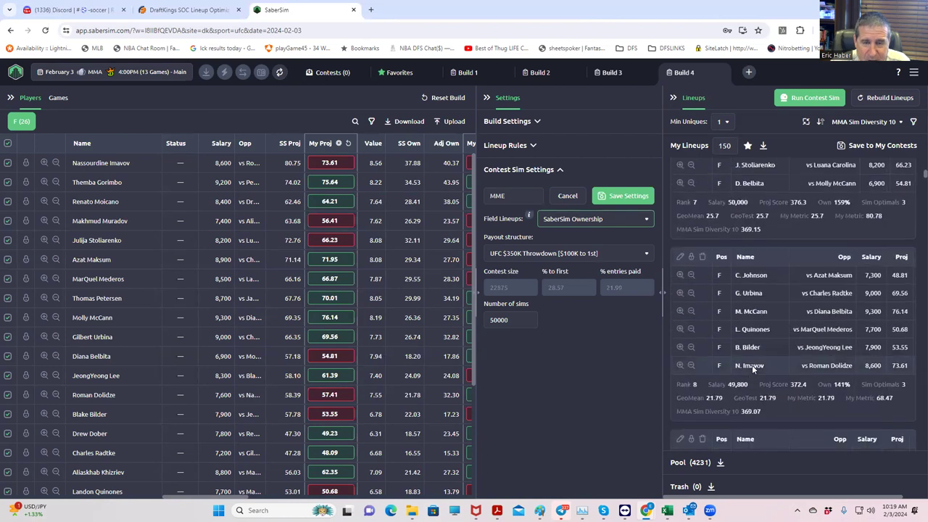
pyautogui.scroll(3, 751, 364)
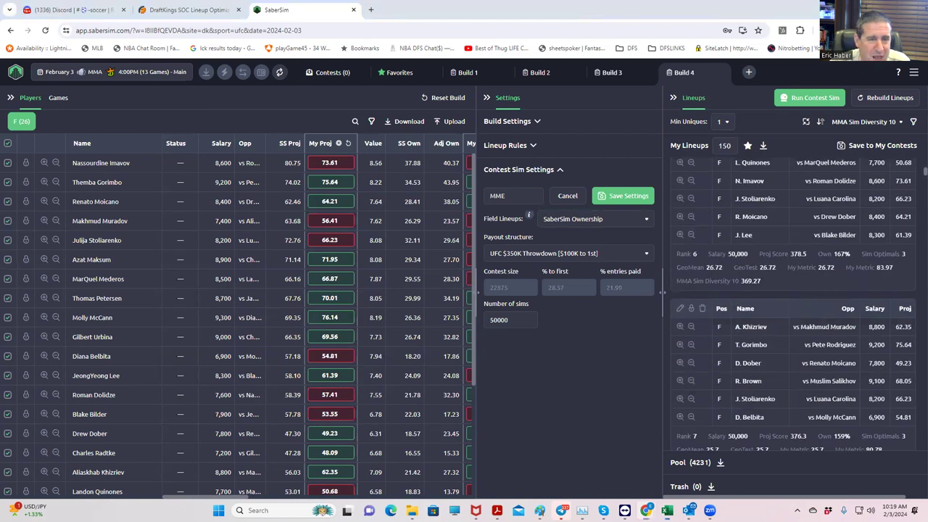
# Return to the GeoMean workbook in Excel, set Number of Dupes in E2 to 10 and check the GeoMean result in H2
pyautogui.hotkey('alt', 'Tab')
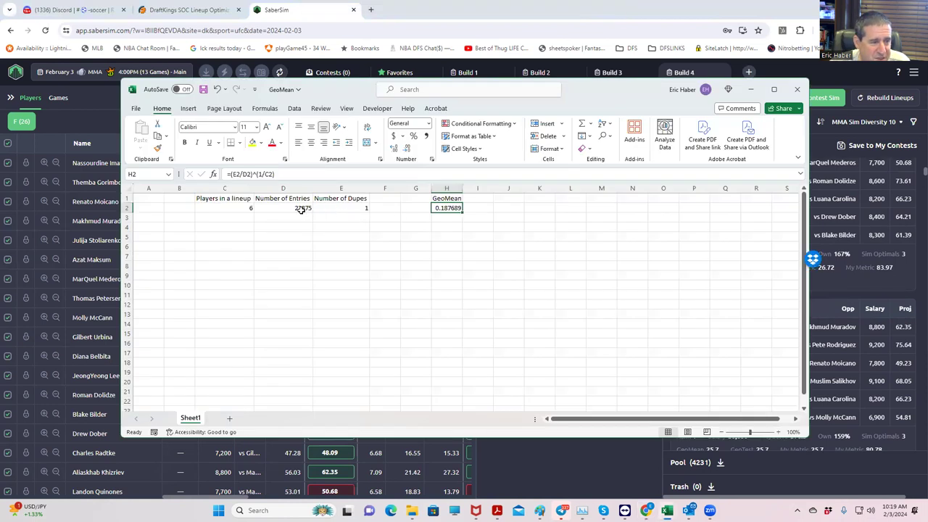
pyautogui.click(359, 207)
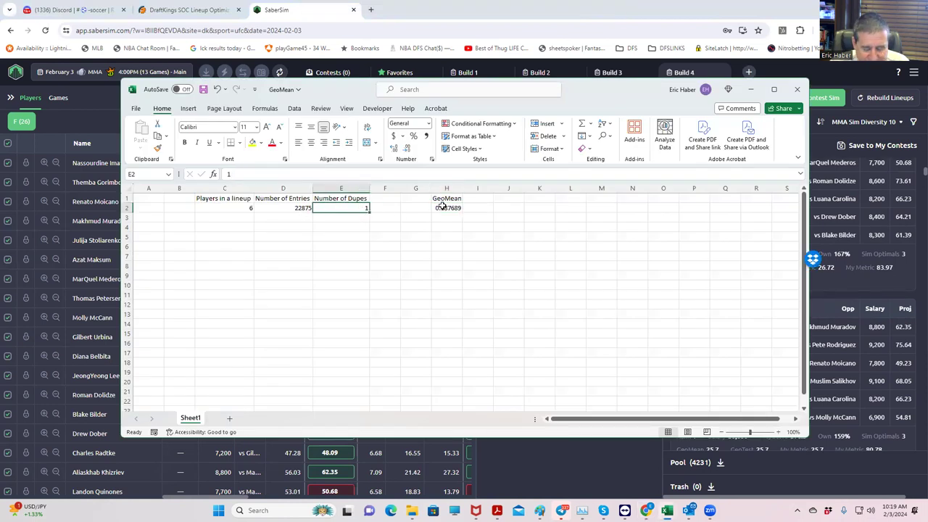
pyautogui.write('10')
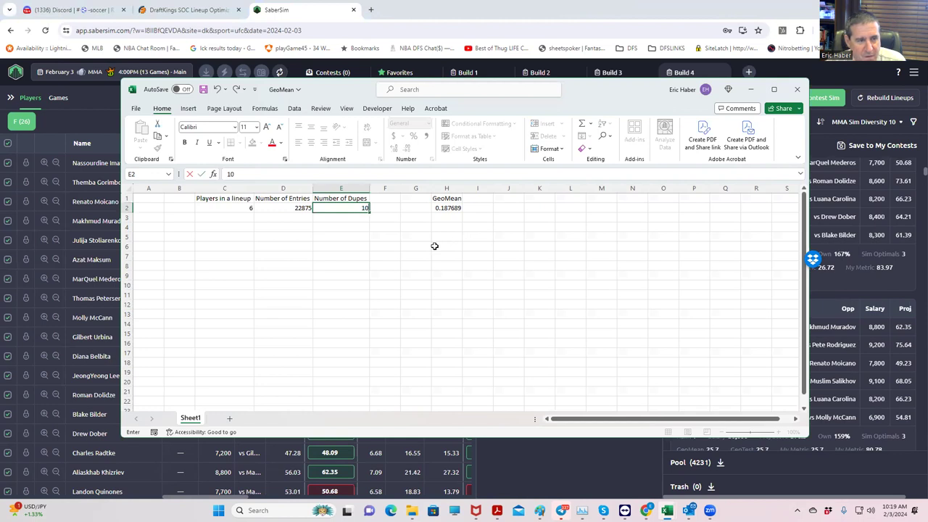
pyautogui.click(433, 247)
pyautogui.click(361, 208)
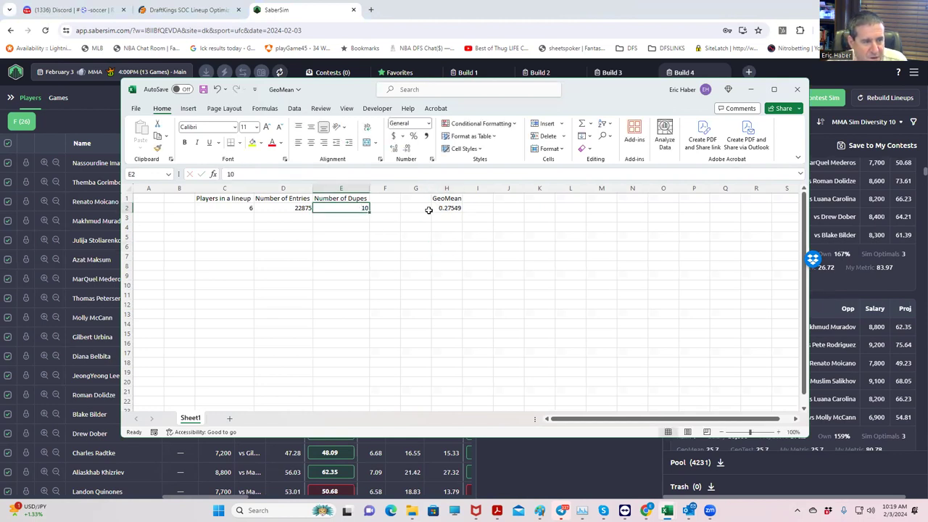
pyautogui.click(343, 218)
pyautogui.click(351, 238)
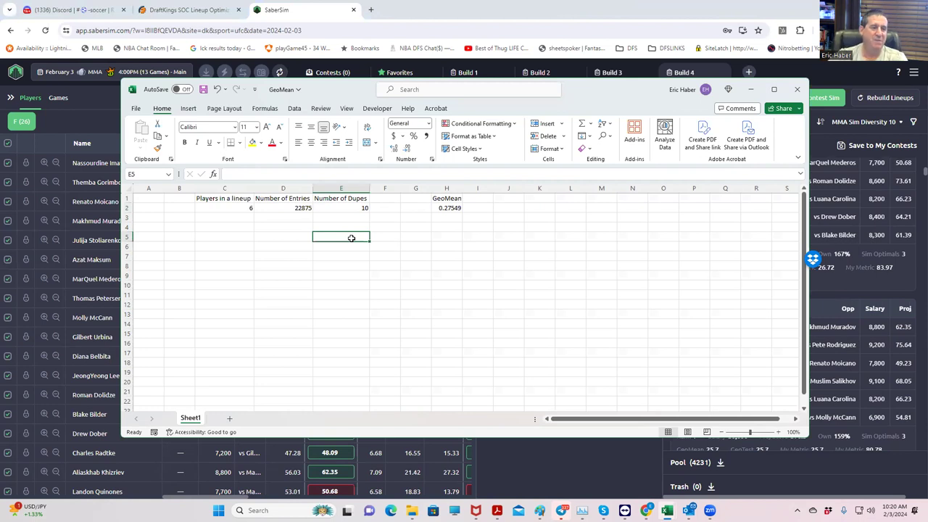
pyautogui.click(444, 209)
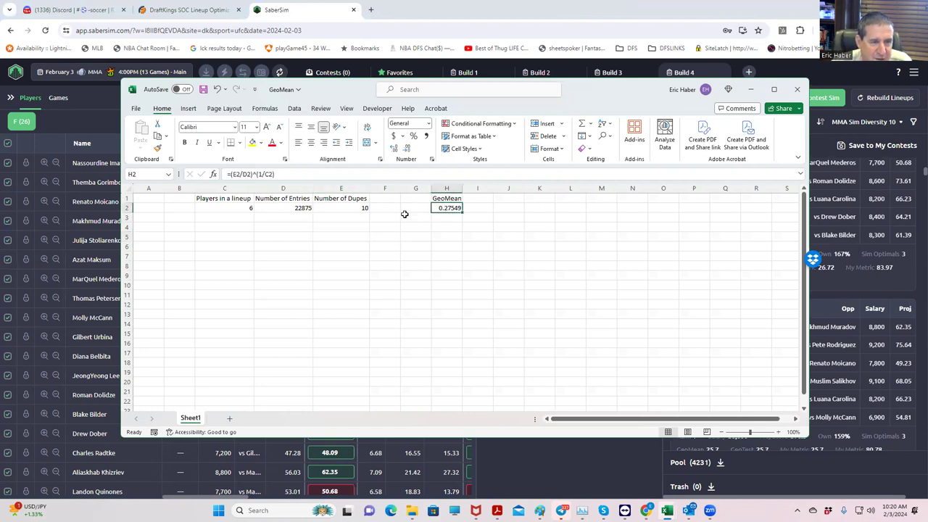
# In the Excel GeoMean workbook, set Number of Dupes in E2 to 5, check the GeoMean result, and return to SaberSim
pyautogui.hotkey('alt', 'Tab')
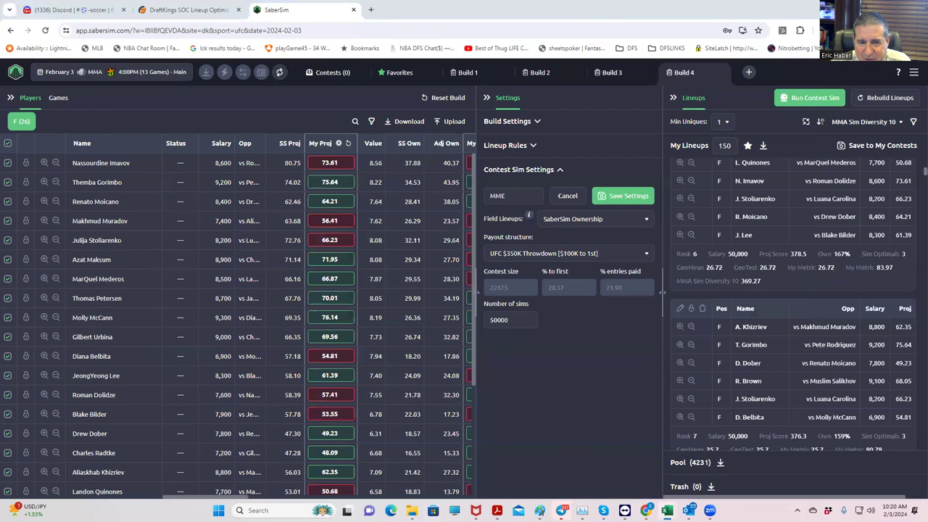
pyautogui.scroll(10, 759, 247)
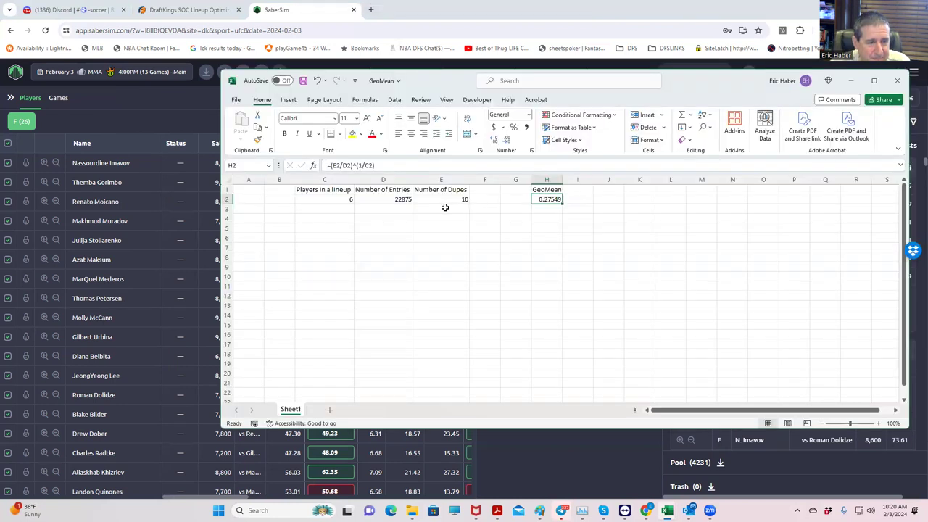
pyautogui.click(447, 199)
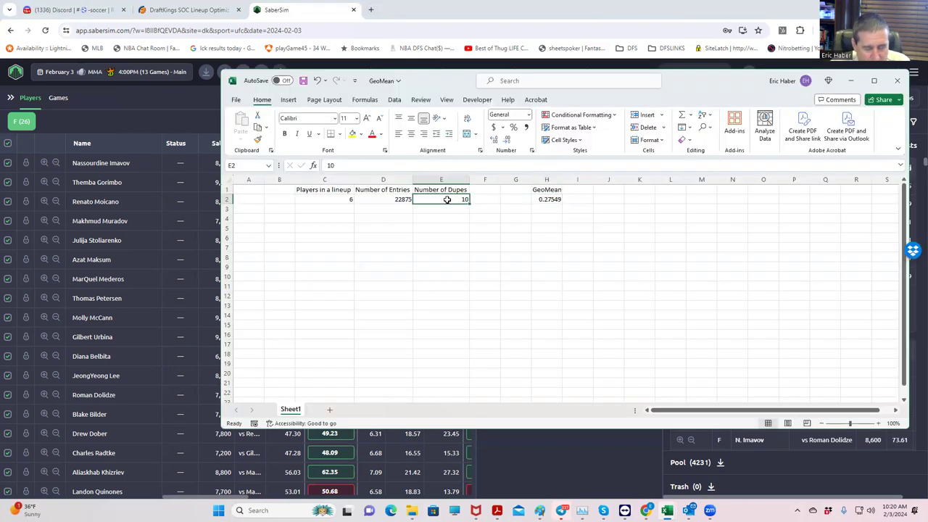
pyautogui.write('5')
pyautogui.click(466, 248)
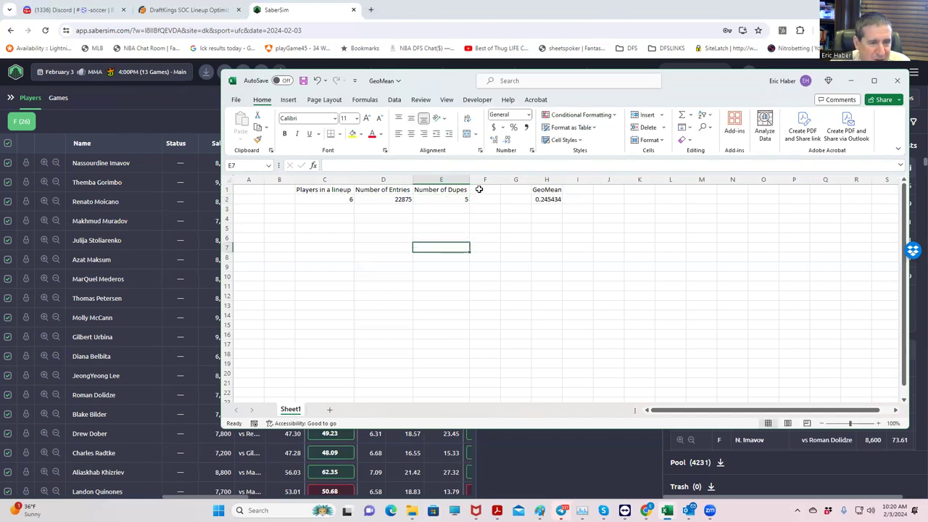
pyautogui.click(443, 197)
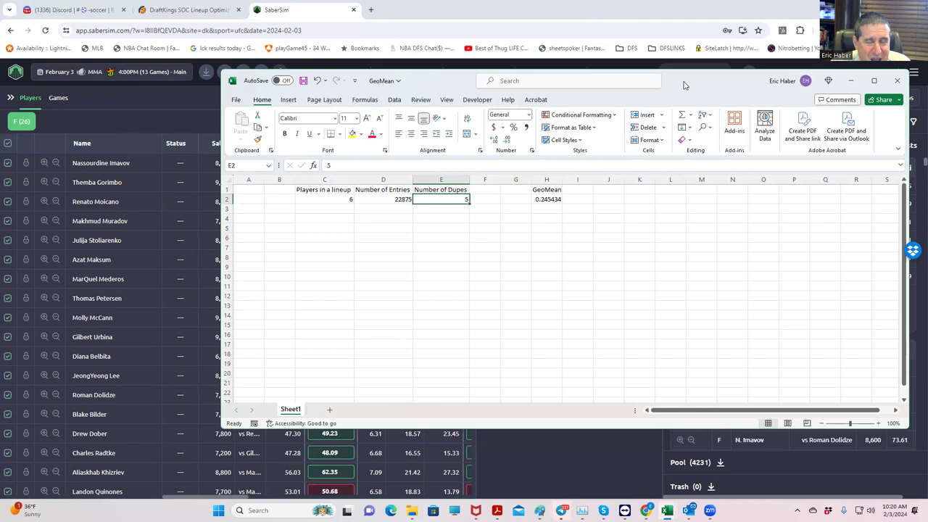
pyautogui.moveTo(685, 87); pyautogui.dragTo(687, 88)
pyautogui.click(853, 82)
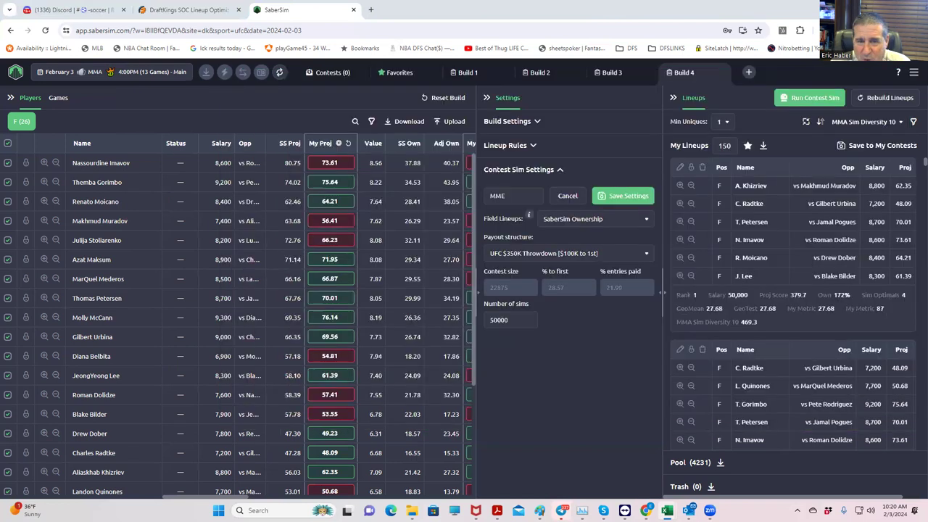
# Add and save a lineup pool filter that shows lineups with GeoMean less than 24.5
pyautogui.click(912, 122)
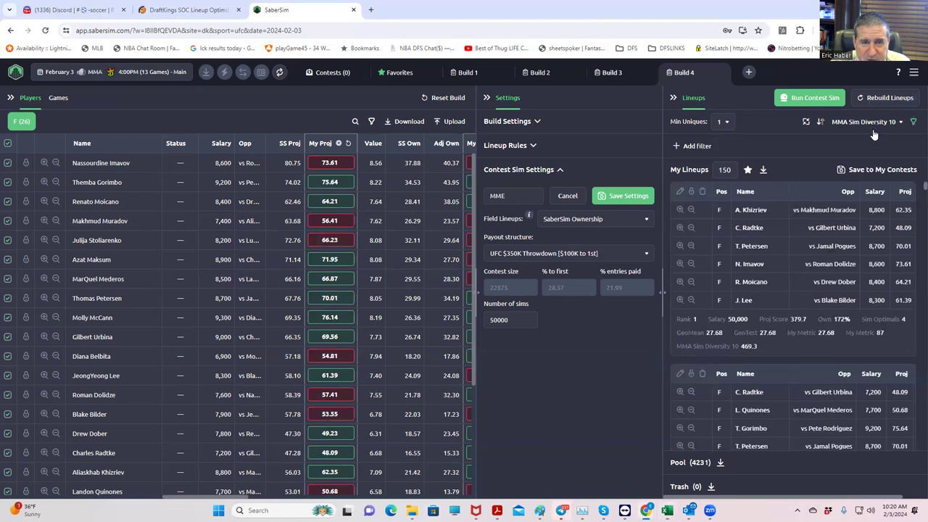
pyautogui.click(681, 146)
pyautogui.click(352, 270)
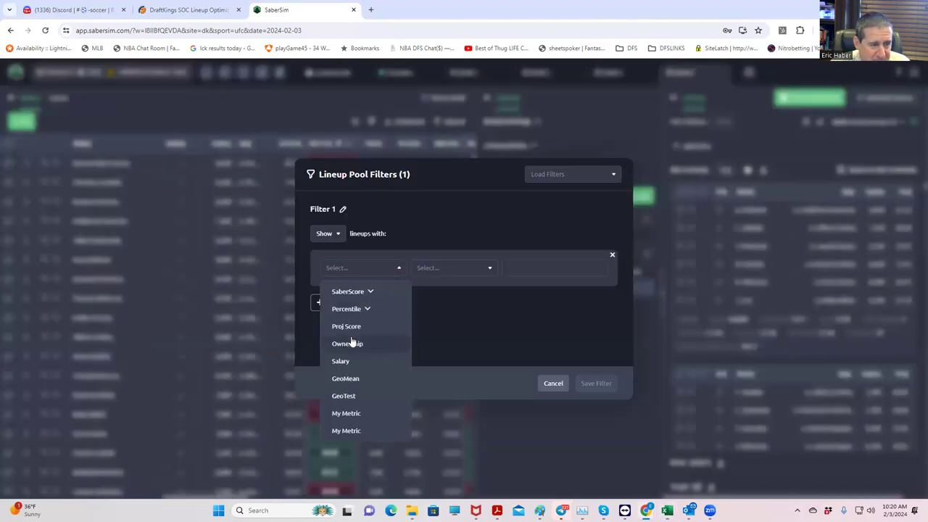
pyautogui.click(352, 382)
pyautogui.click(439, 269)
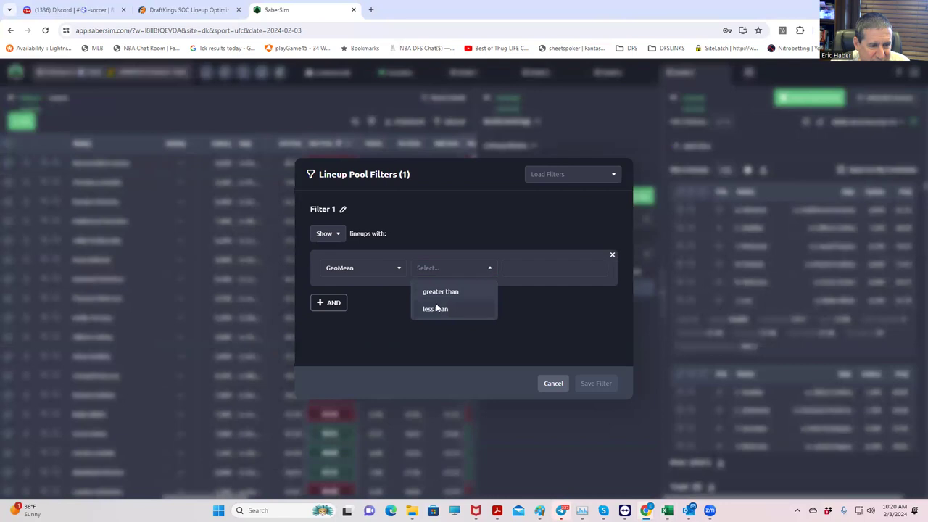
pyautogui.click(436, 307)
pyautogui.click(536, 269)
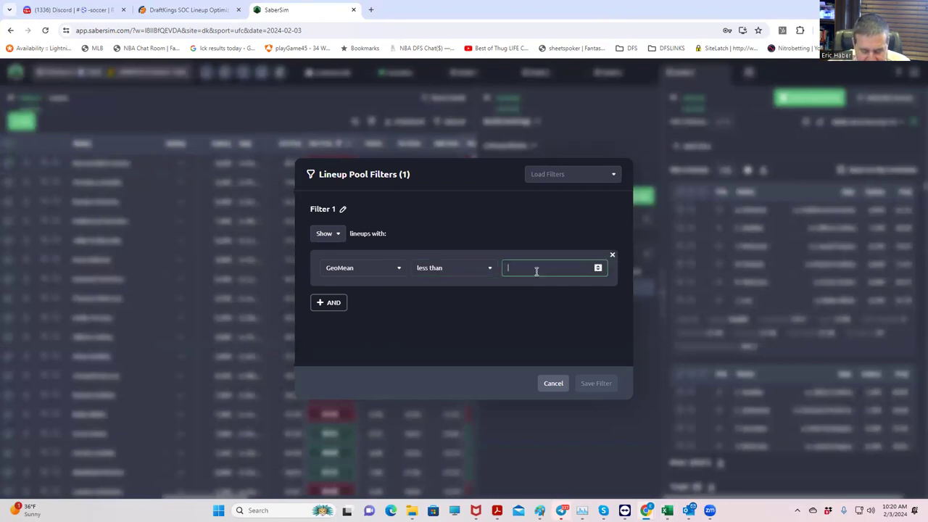
pyautogui.write('24.5')
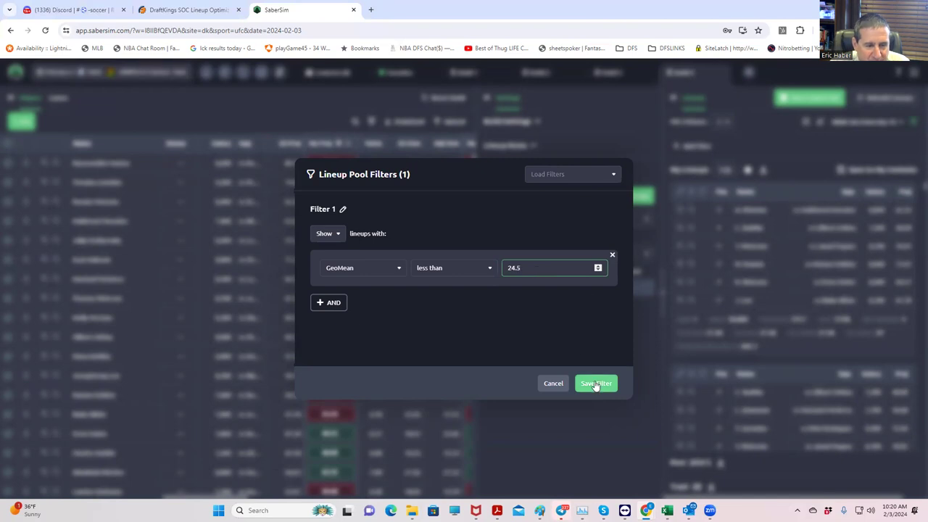
pyautogui.click(595, 384)
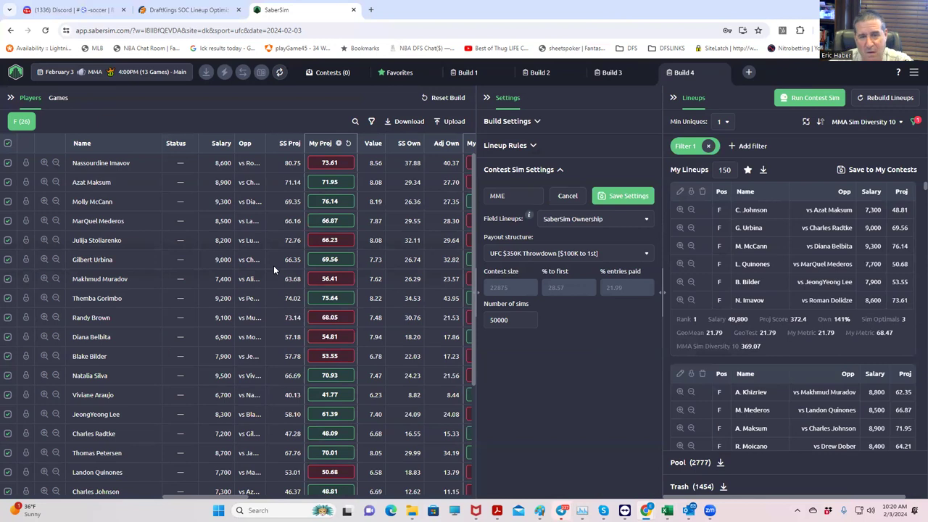
# Examine the rank, salary, ownership and GeoMean values of the filtered lineups down to about rank 24
pyautogui.scroll(-3, 741, 319)
pyautogui.scroll(-3, 740, 335)
pyautogui.scroll(3, 739, 319)
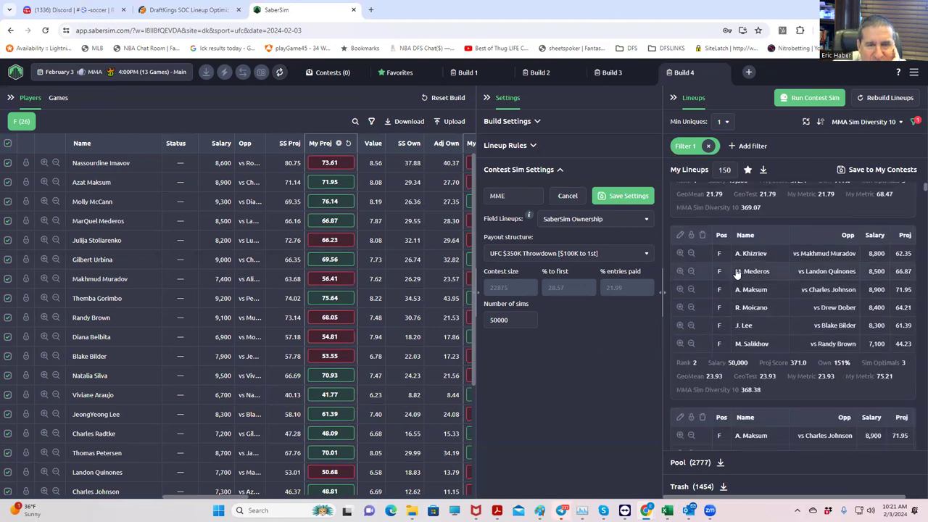
pyautogui.scroll(3, 737, 273)
pyautogui.scroll(-8, 741, 321)
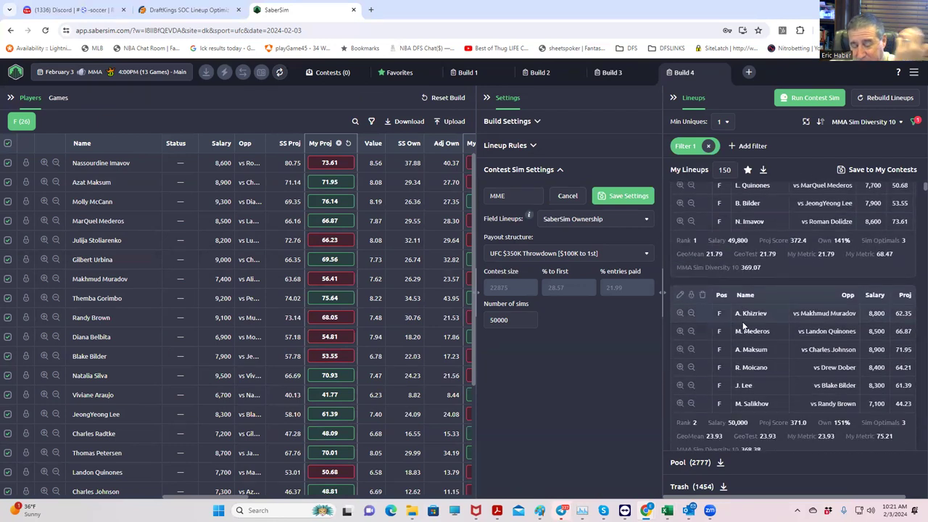
pyautogui.scroll(-5, 744, 329)
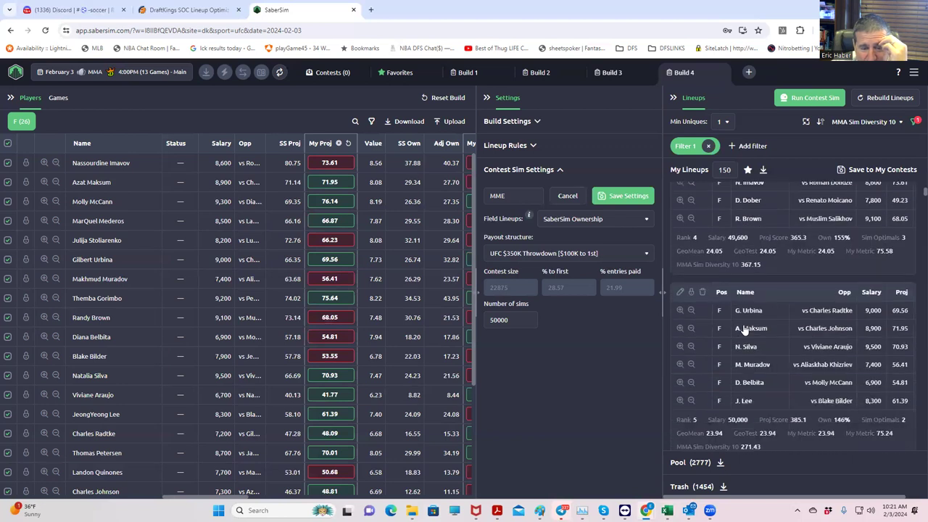
pyautogui.scroll(-8, 742, 324)
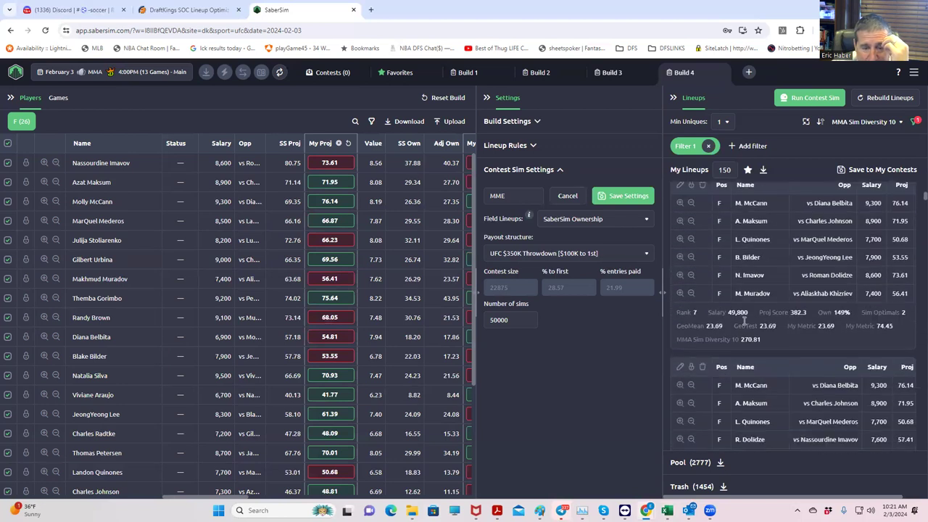
pyautogui.scroll(-8, 743, 323)
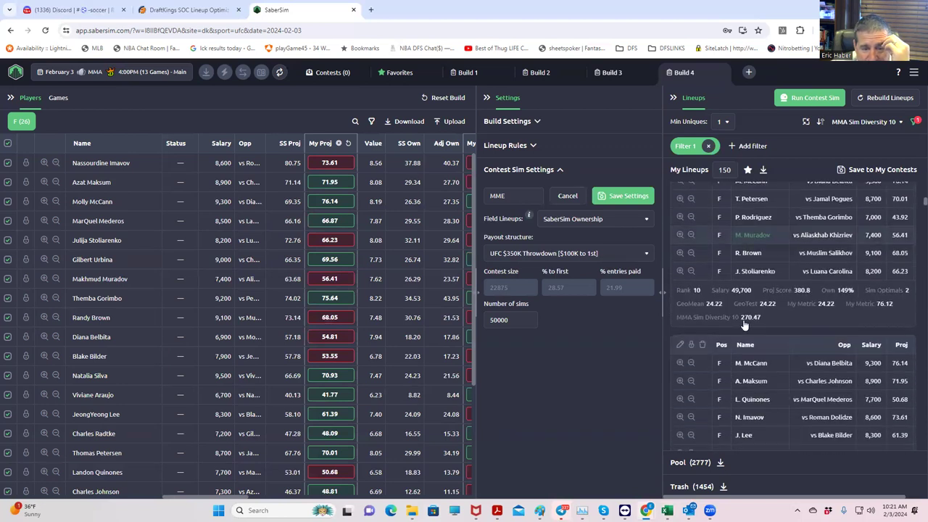
pyautogui.scroll(-8, 743, 320)
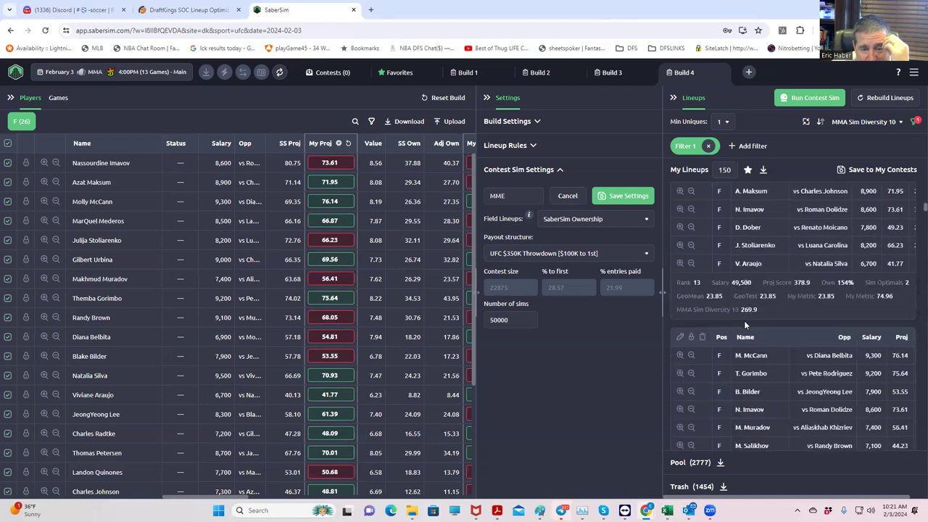
pyautogui.scroll(-8, 744, 324)
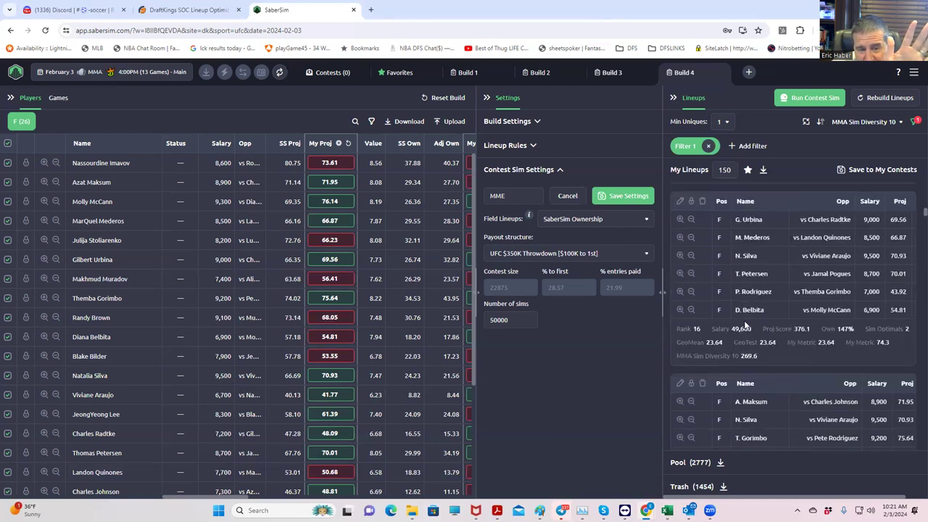
pyautogui.scroll(-8, 743, 324)
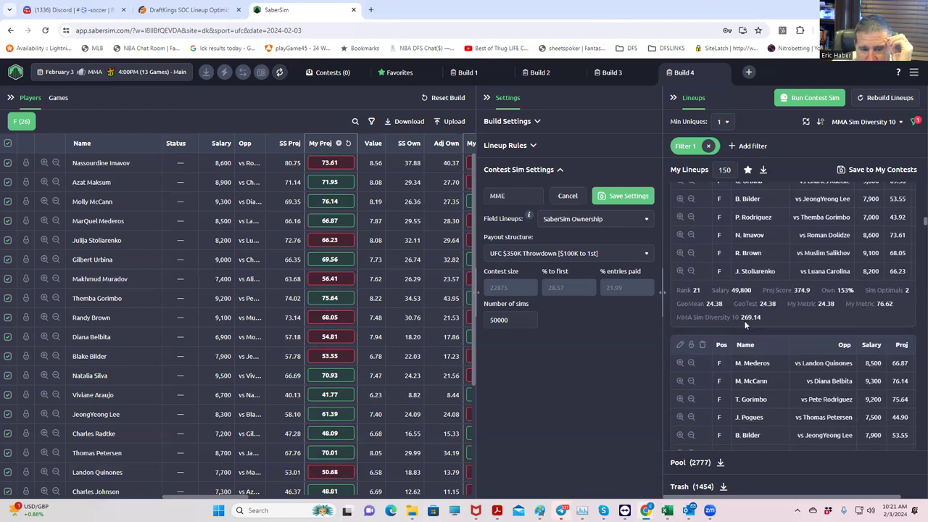
pyautogui.scroll(-4, 743, 320)
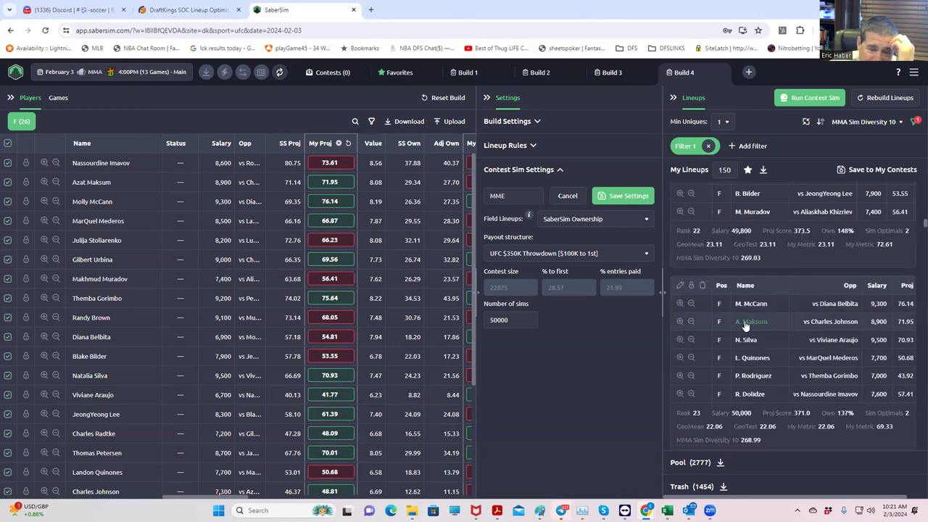
pyautogui.scroll(-4, 744, 326)
pyautogui.scroll(20, 744, 326)
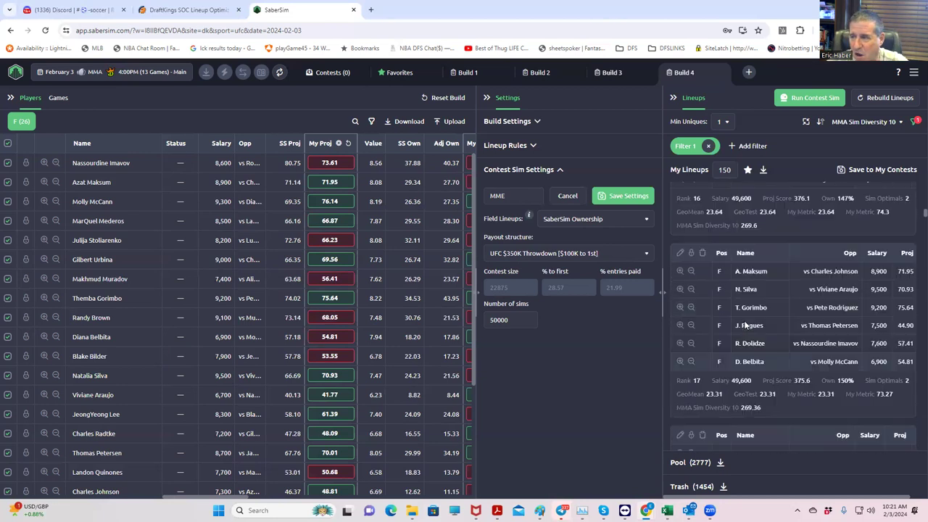
pyautogui.scroll(4, 744, 325)
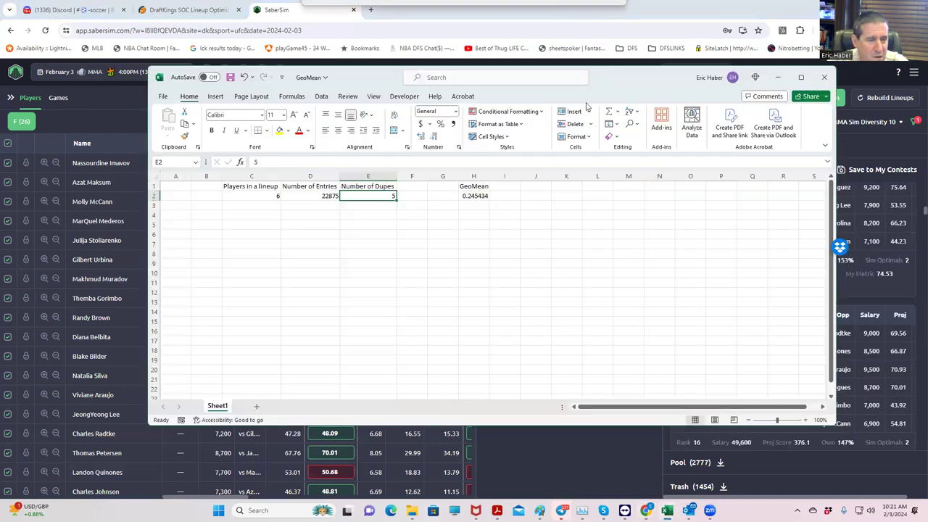
# Switch to the GeoMean workbook in Excel, set Number of Dupes in E2 to 1, and return to SaberSim
pyautogui.click(667, 510)
pyautogui.write('1')
pyautogui.click(379, 222)
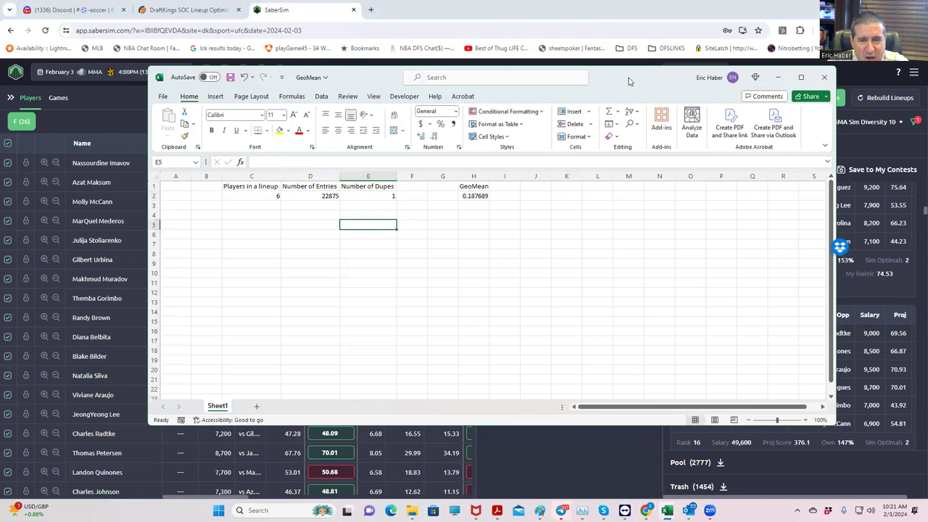
pyautogui.click(777, 77)
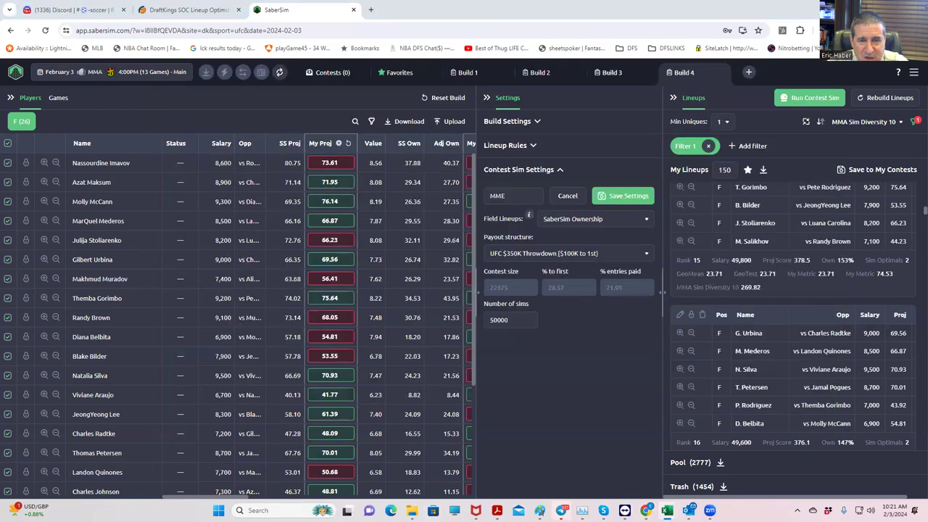
# Check the filtered lineups through rank 150 and return to the top-ranked lineup
pyautogui.click(709, 148)
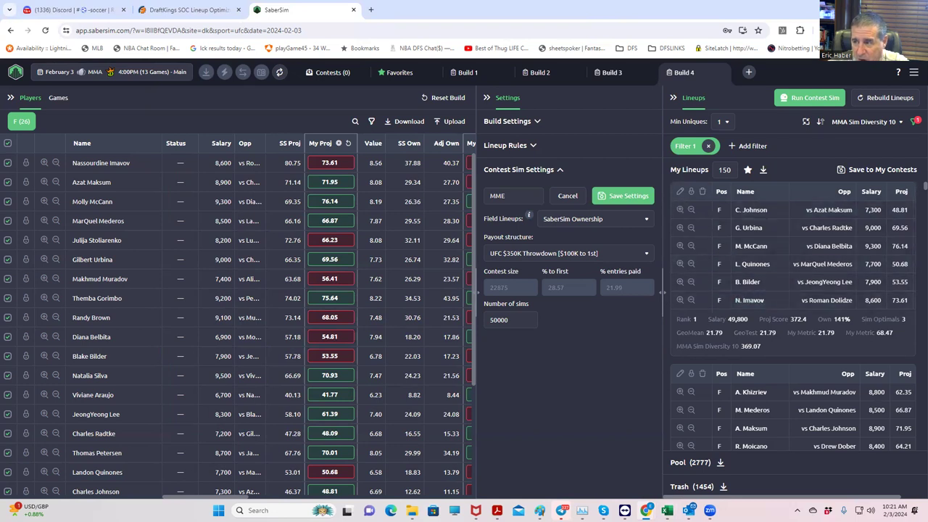
pyautogui.moveTo(913, 190); pyautogui.dragTo(915, 431)
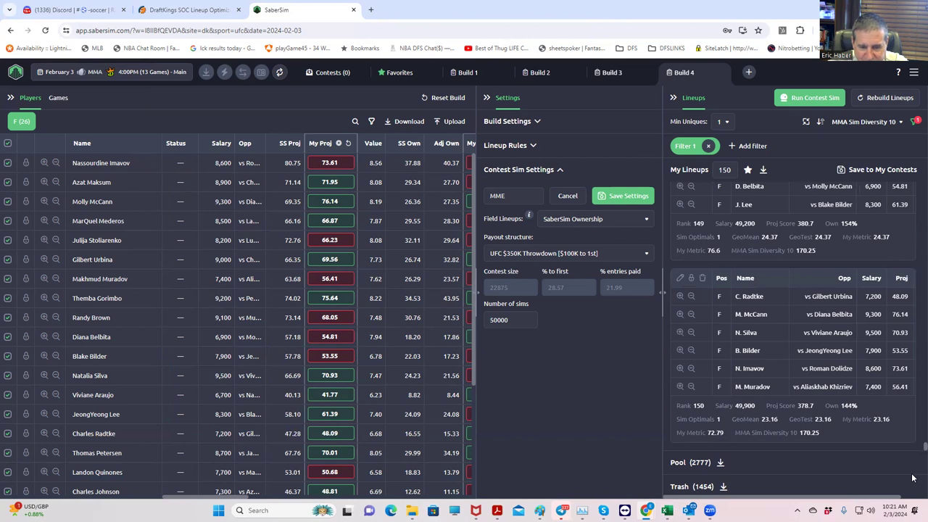
pyautogui.moveTo(912, 478); pyautogui.dragTo(915, 165)
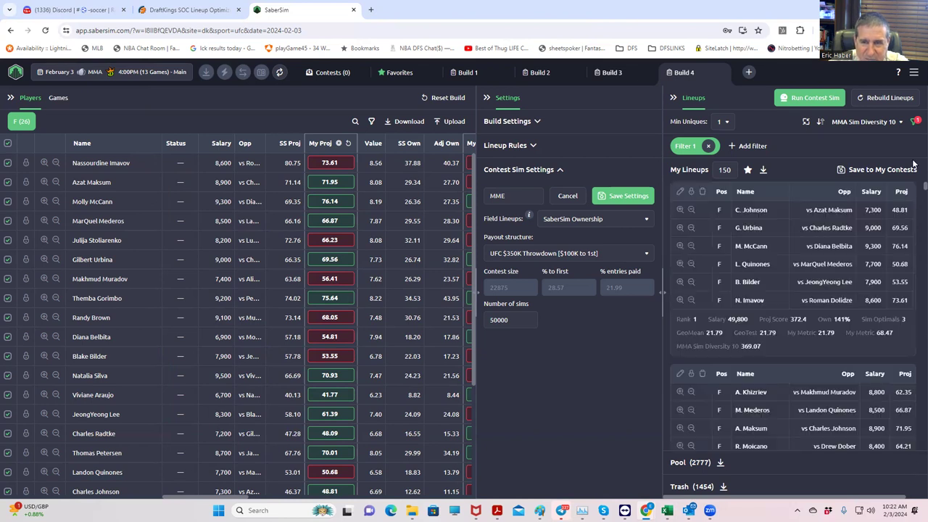
# Replace the current lineup pool filter with one showing GeoMean less than 18.7, and review the filtered lineups from first to last
pyautogui.click(709, 147)
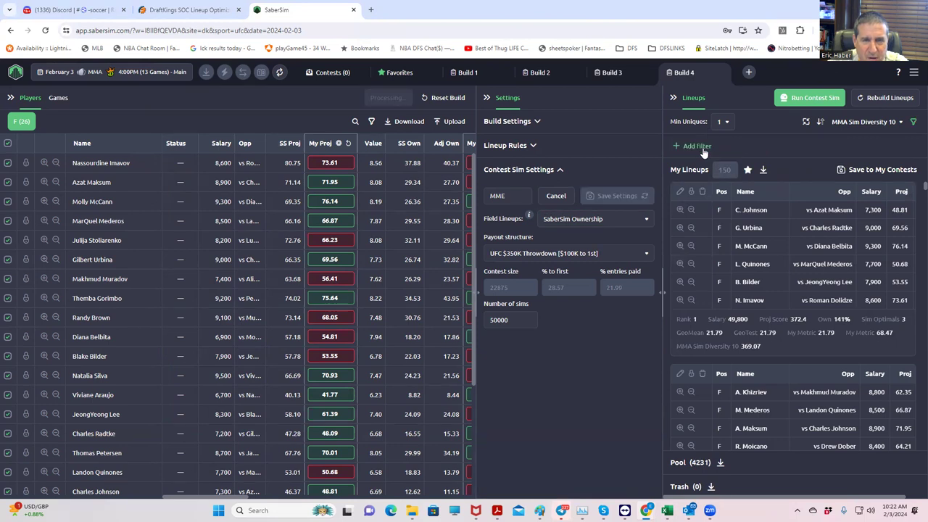
pyautogui.click(675, 148)
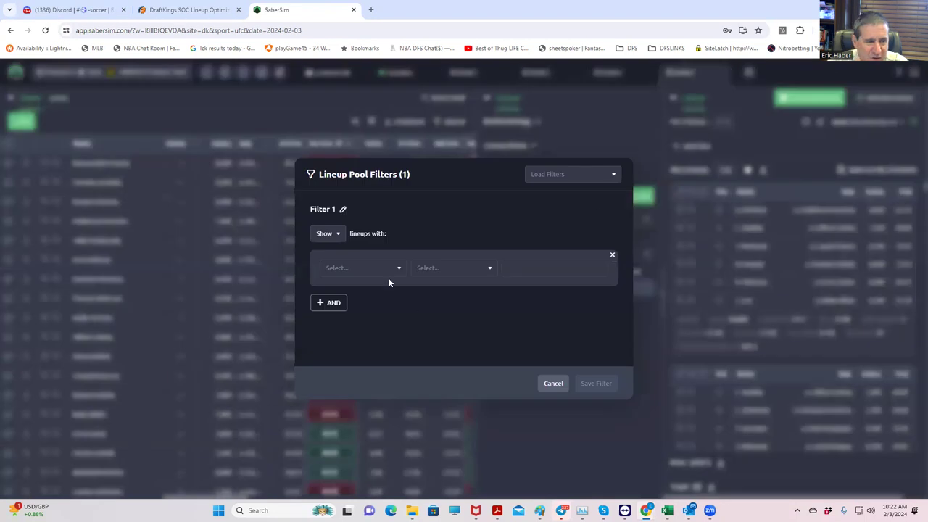
pyautogui.click(362, 270)
pyautogui.click(344, 379)
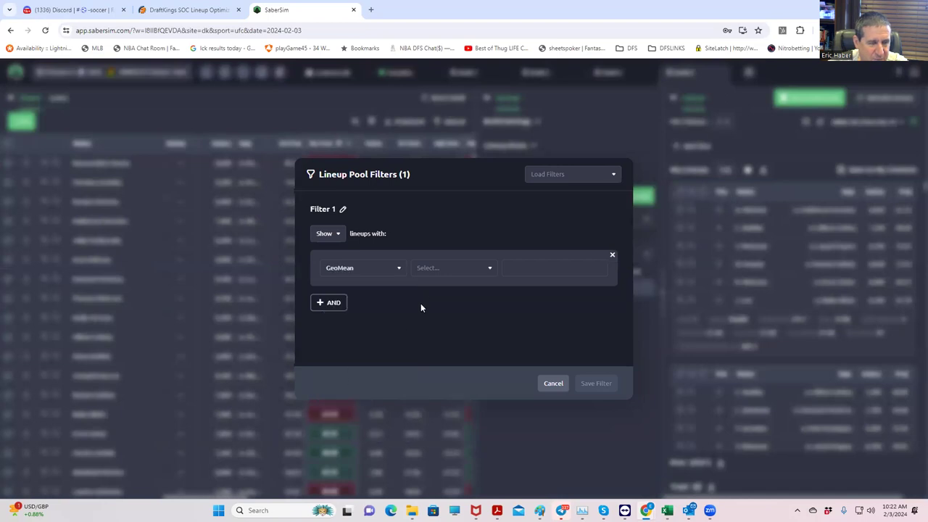
pyautogui.click(437, 270)
pyautogui.click(432, 308)
pyautogui.click(512, 266)
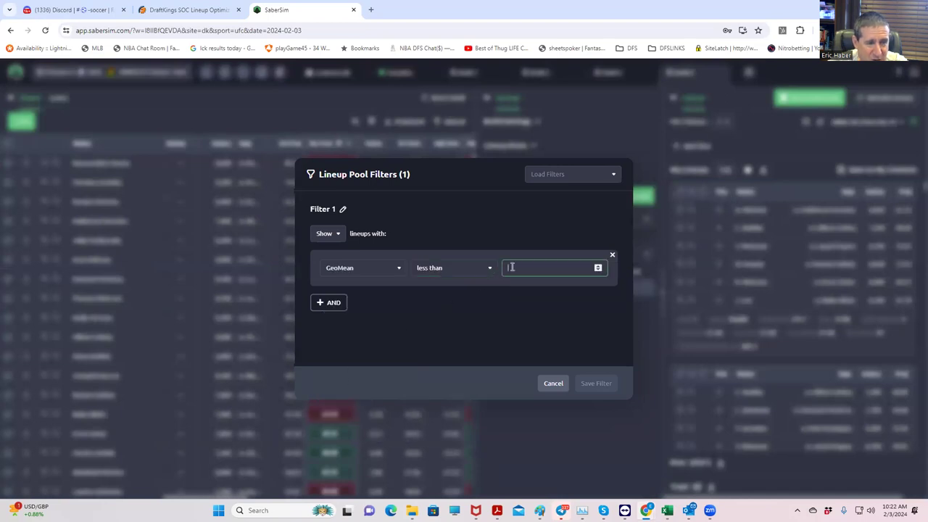
pyautogui.write('18.7')
pyautogui.click(591, 381)
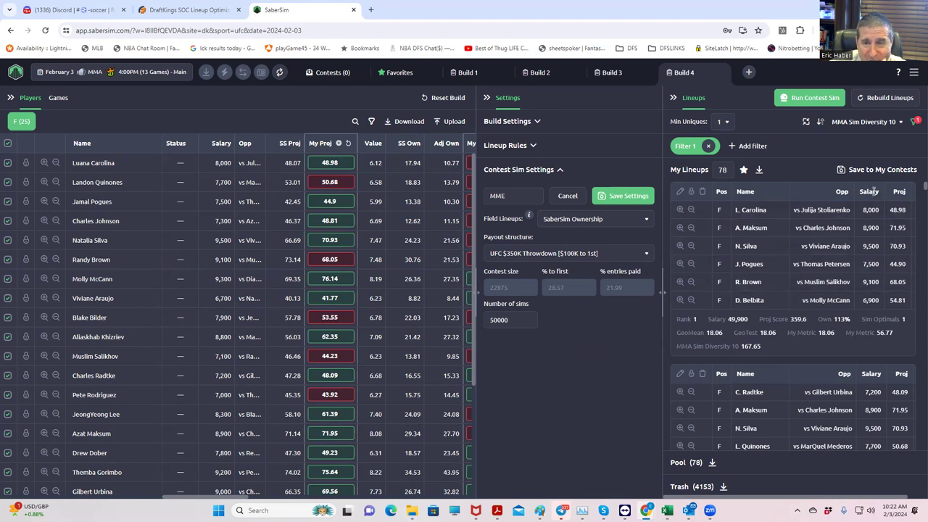
pyautogui.moveTo(913, 187); pyautogui.dragTo(913, 475)
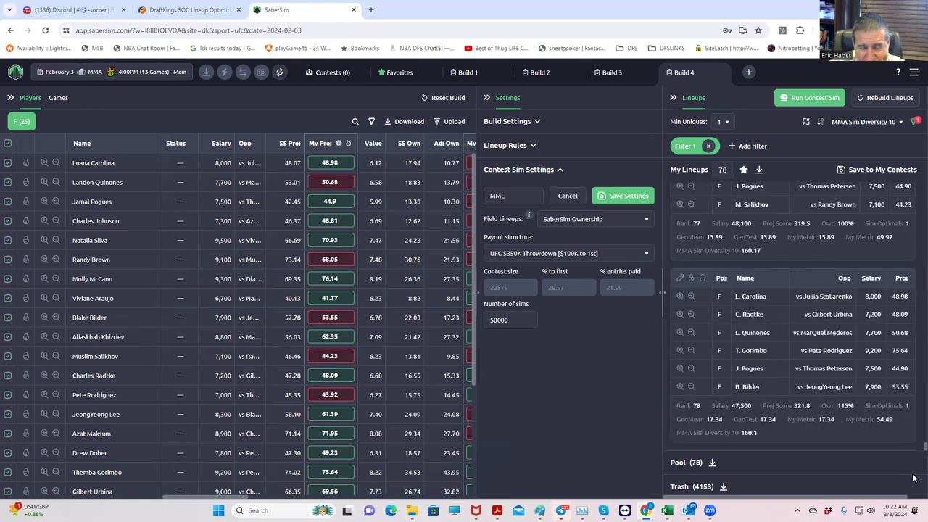
pyautogui.moveTo(924, 444); pyautogui.dragTo(924, 187)
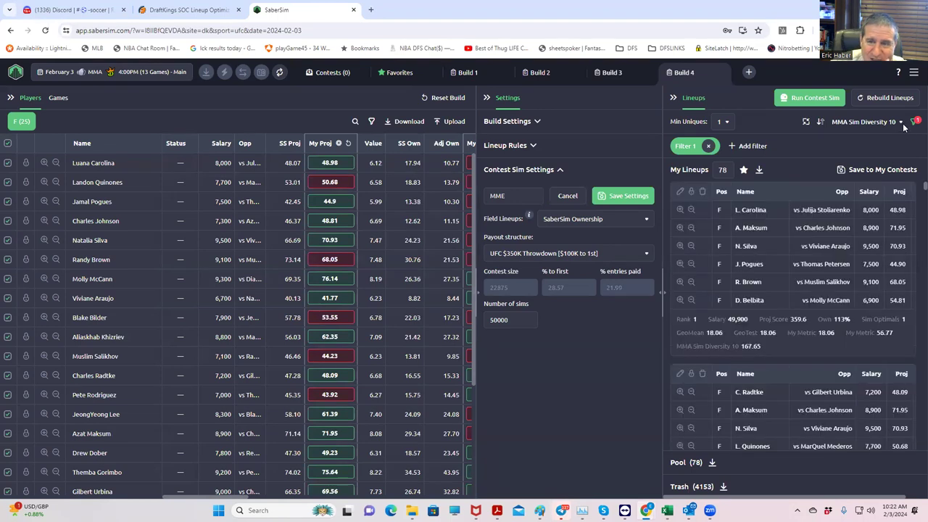
# Replace the current lineup pool filter with one showing lineups with GeoMean less than 24.5
pyautogui.click(708, 147)
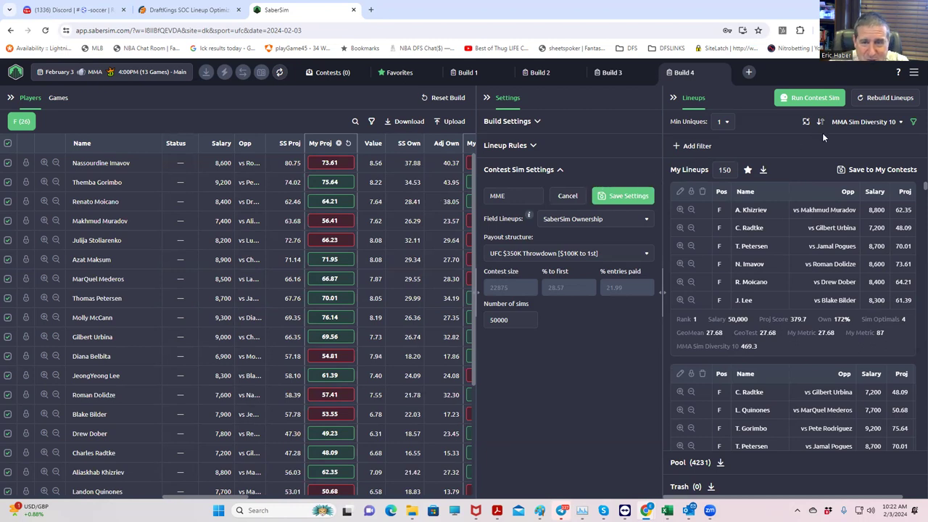
pyautogui.click(677, 146)
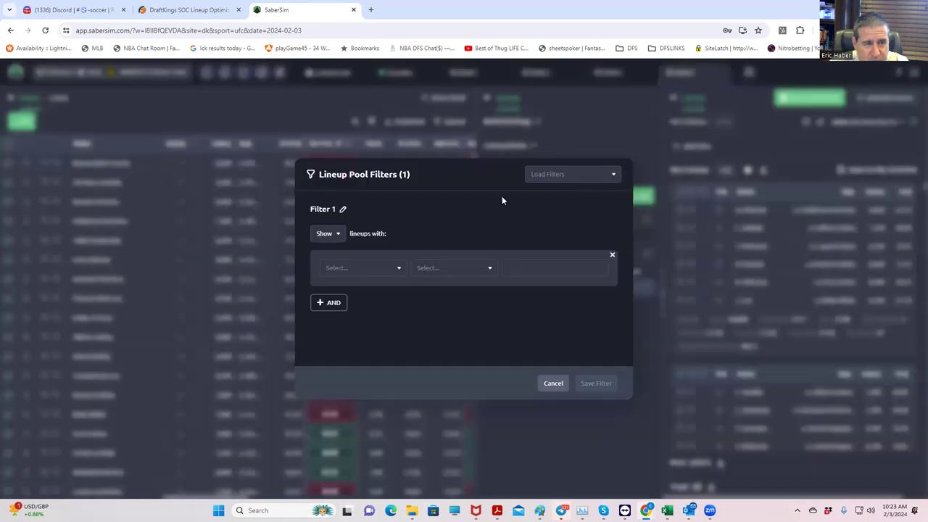
pyautogui.click(359, 267)
pyautogui.click(348, 383)
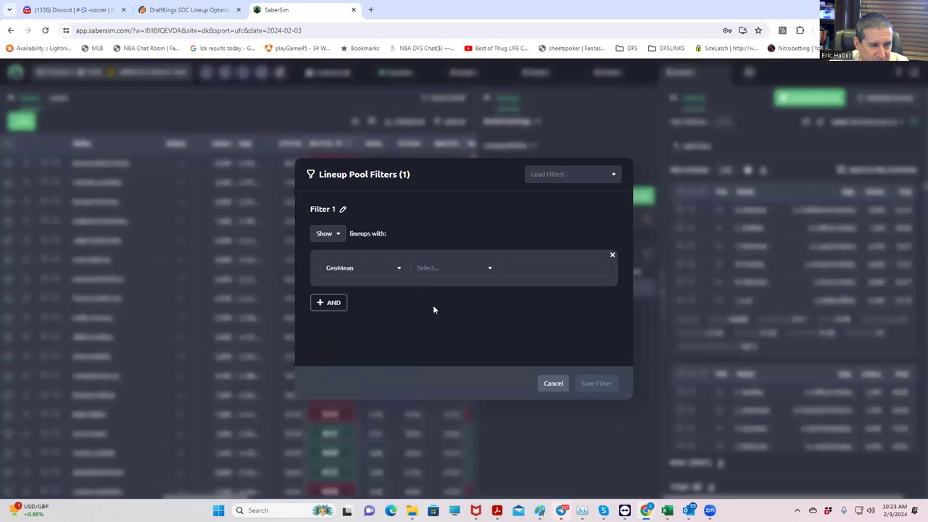
pyautogui.click(452, 269)
pyautogui.click(432, 309)
pyautogui.click(534, 268)
pyautogui.write('24.5')
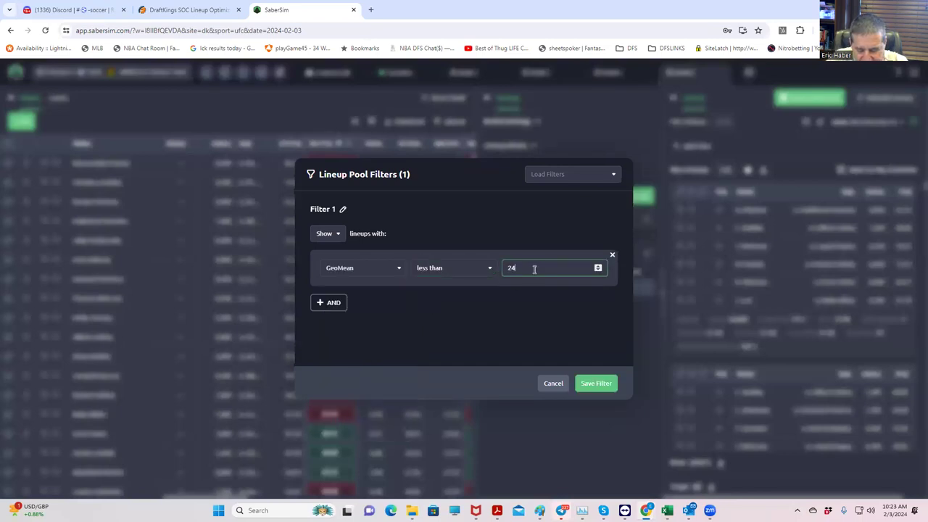
pyautogui.click(545, 329)
pyautogui.click(591, 383)
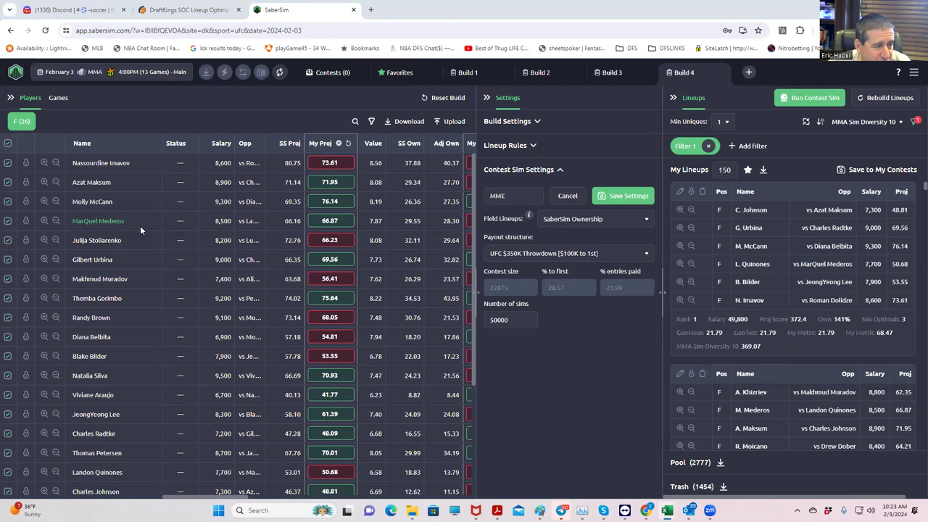
# Examine each fighter's projected ownership and exposure across the filtered lineups, then return to the first fighter
pyautogui.scroll(-1, 125, 245)
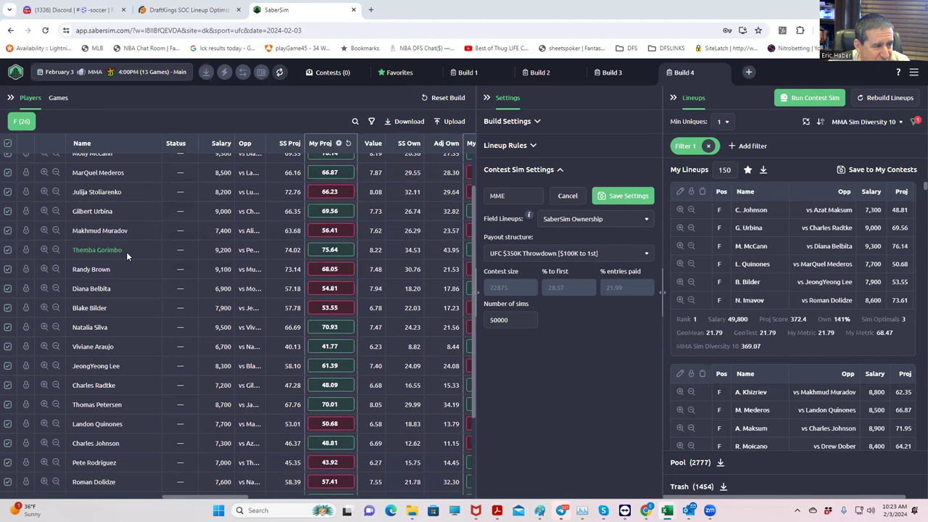
pyautogui.scroll(-2, 126, 251)
pyautogui.scroll(3, 126, 254)
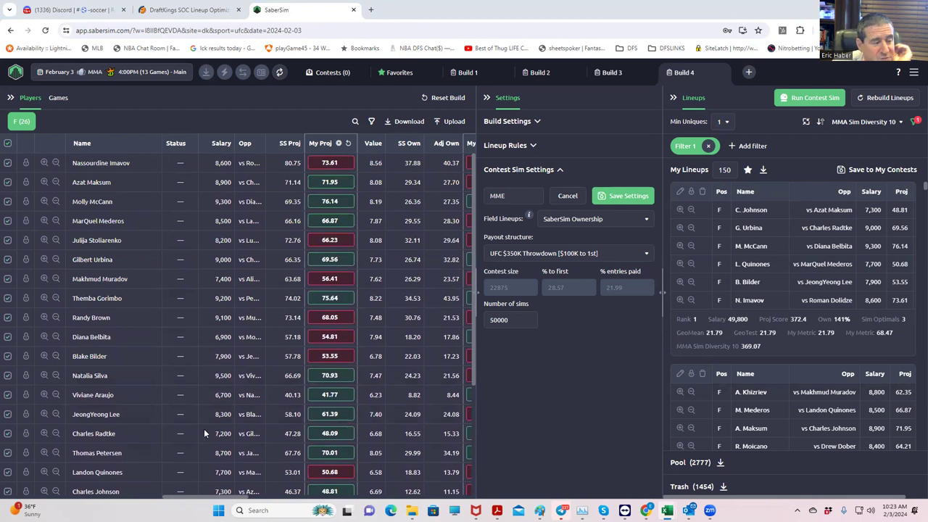
pyautogui.moveTo(205, 499); pyautogui.dragTo(265, 490)
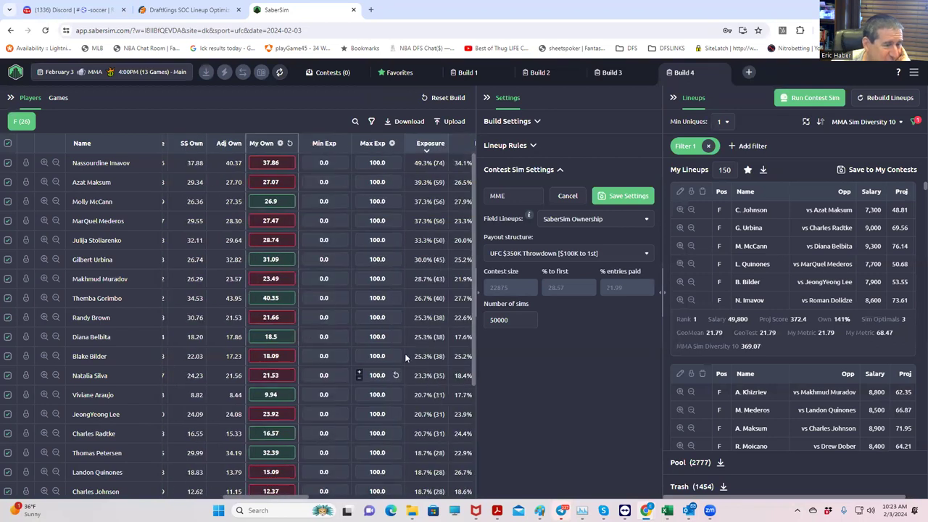
pyautogui.scroll(-3, 337, 384)
pyautogui.scroll(-1, 336, 390)
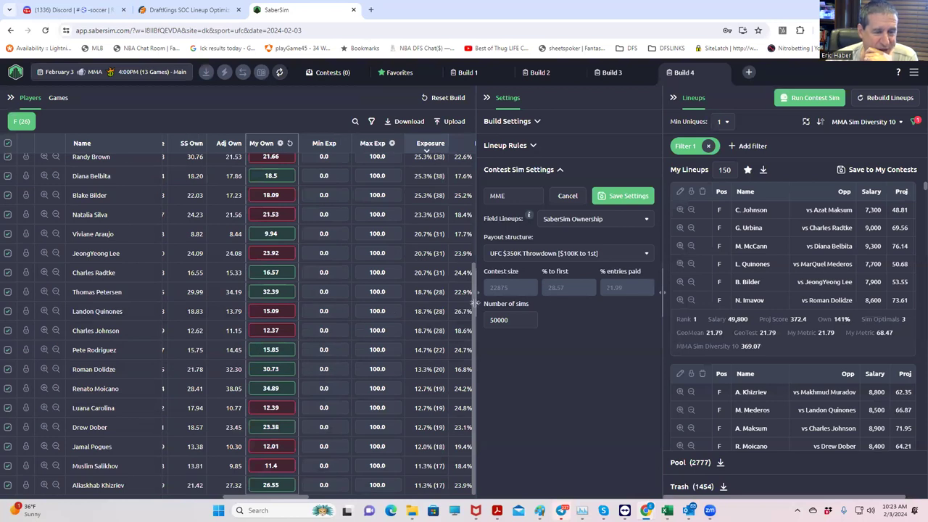
pyautogui.moveTo(473, 298); pyautogui.dragTo(474, 153)
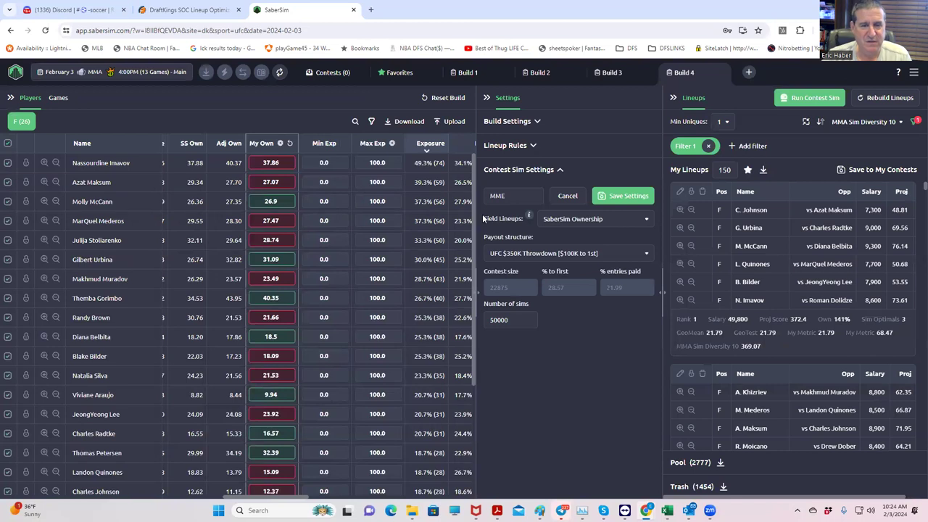
# Set the number of My Lineups to 50 and download those lineups as a CSV file
pyautogui.click(724, 170)
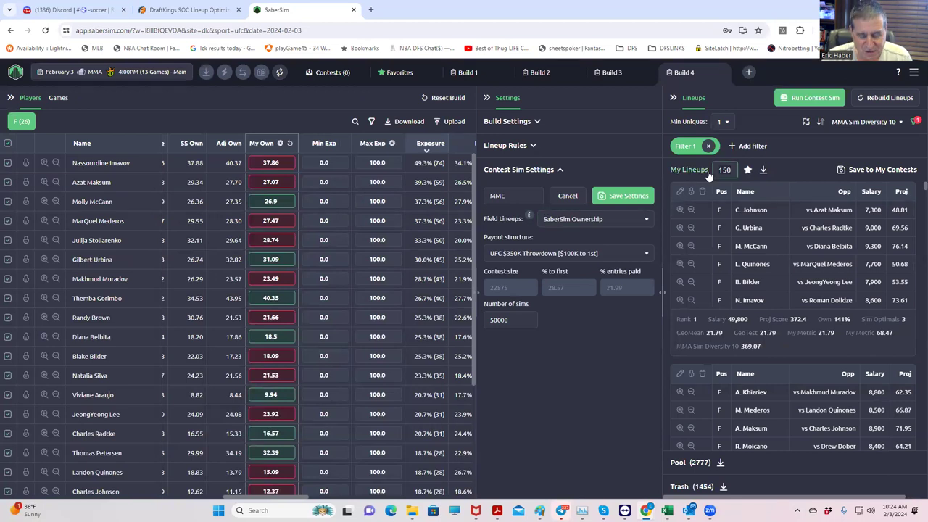
pyautogui.hotkey('ctrl', 'a')
pyautogui.write('50')
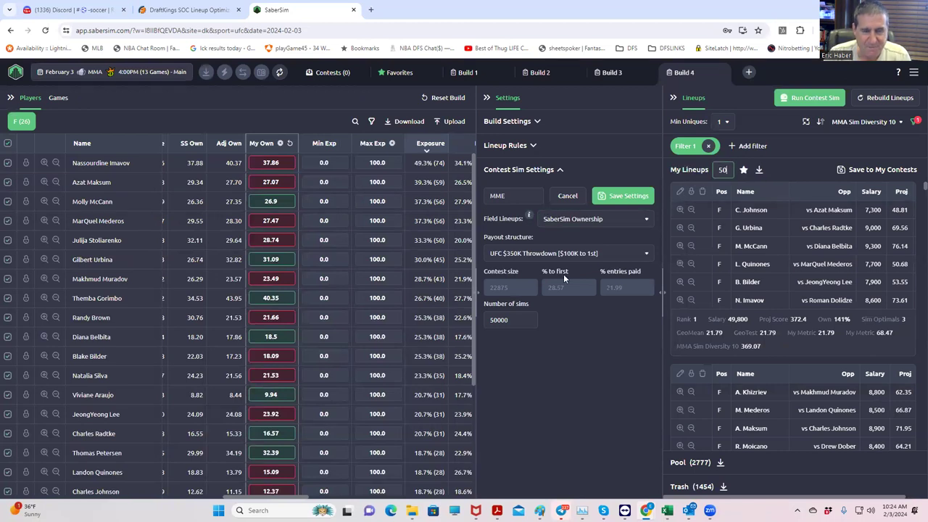
pyautogui.click(538, 411)
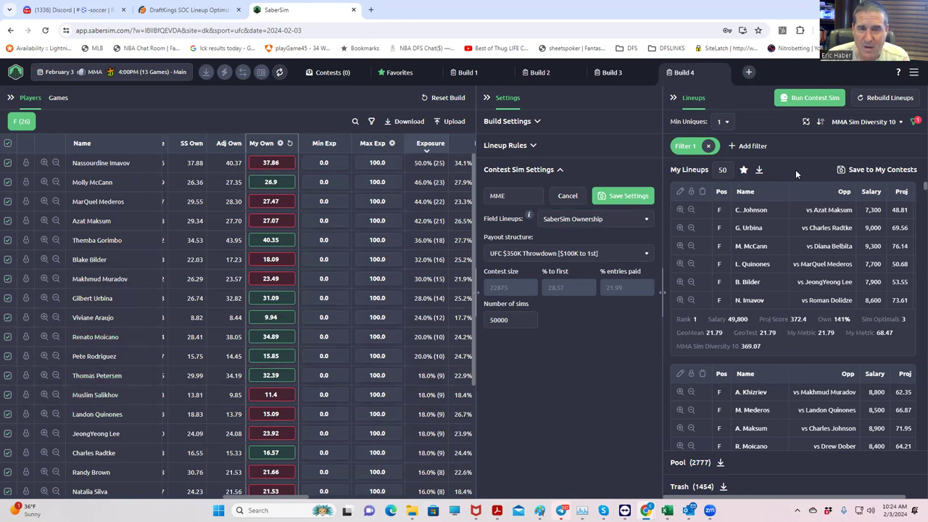
pyautogui.click(760, 171)
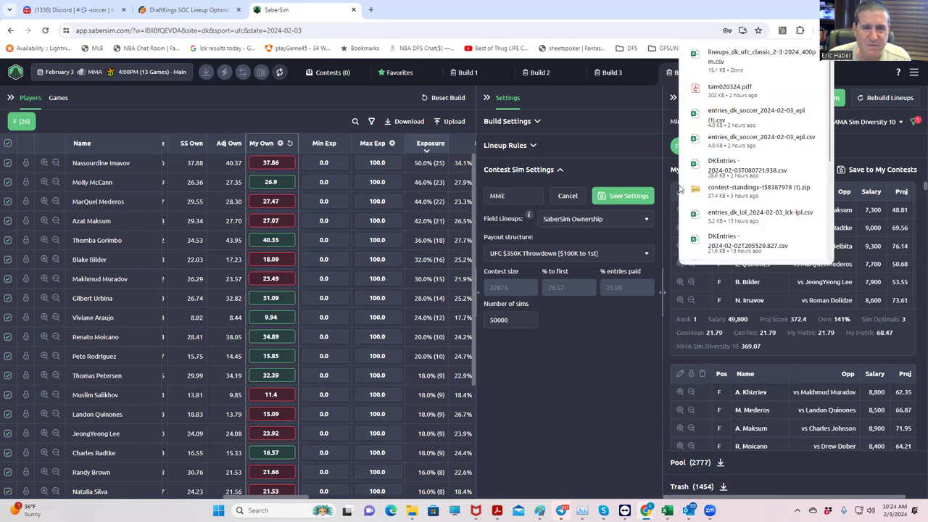
# Open the downloaded lineups CSV in Excel and choose the TrueDFS MMA folder for saving a copy
pyautogui.click(719, 68)
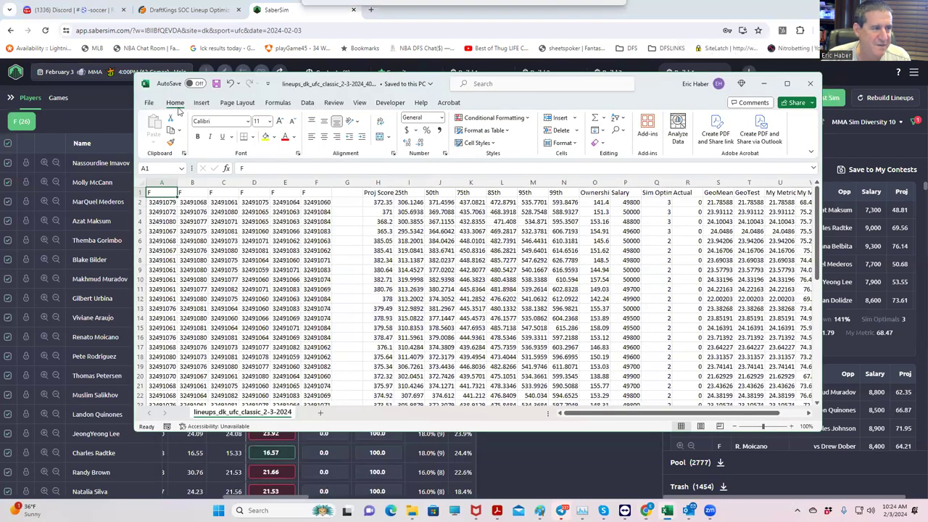
pyautogui.click(149, 103)
pyautogui.click(166, 251)
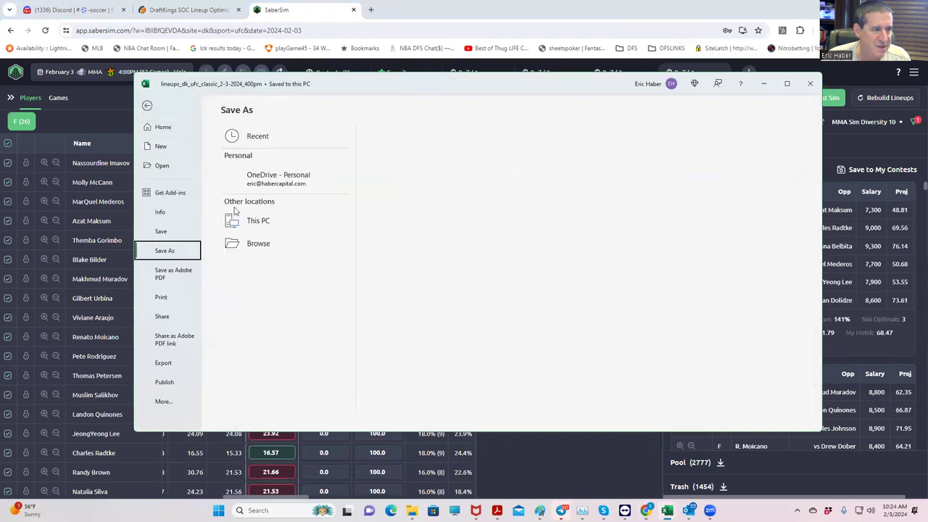
pyautogui.click(289, 137)
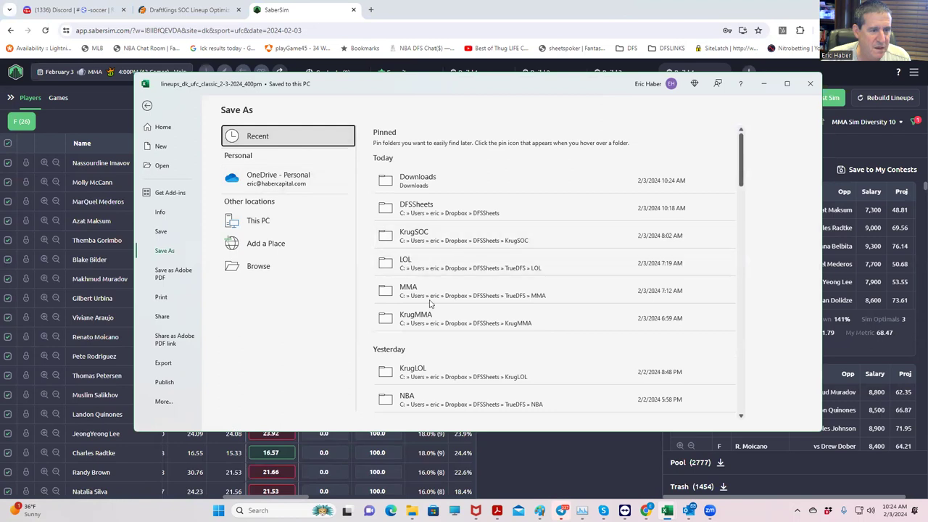
pyautogui.click(416, 293)
# Save the CSV copy under the name sgeomean245 and return to SaberSim
pyautogui.click(493, 143)
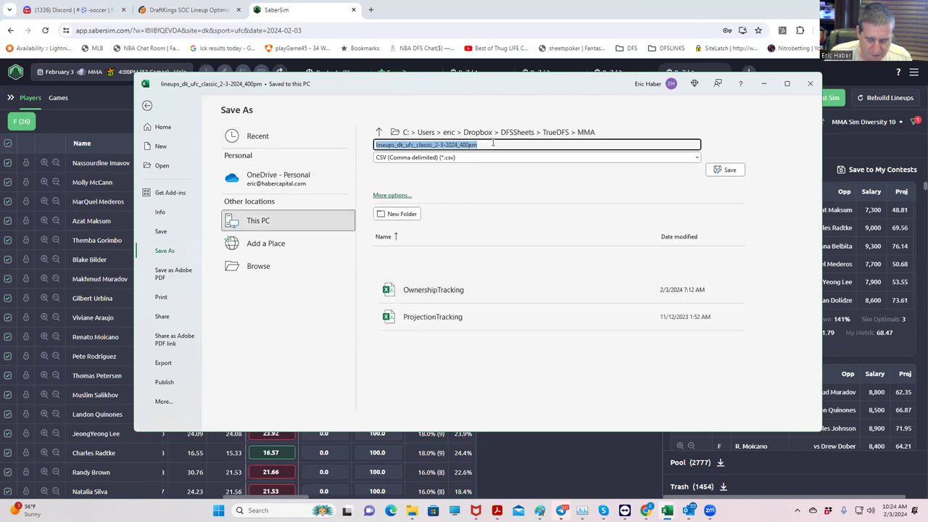
pyautogui.write('geomean')
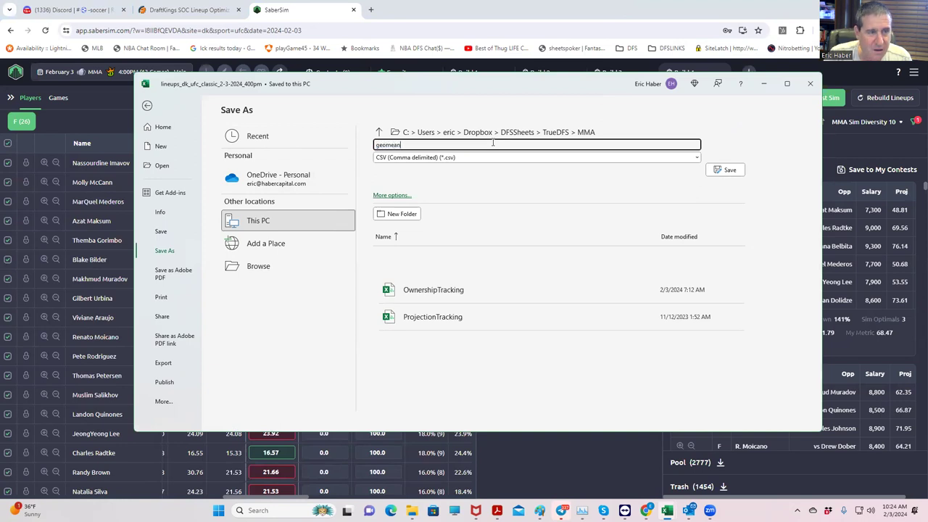
pyautogui.write('24.5')
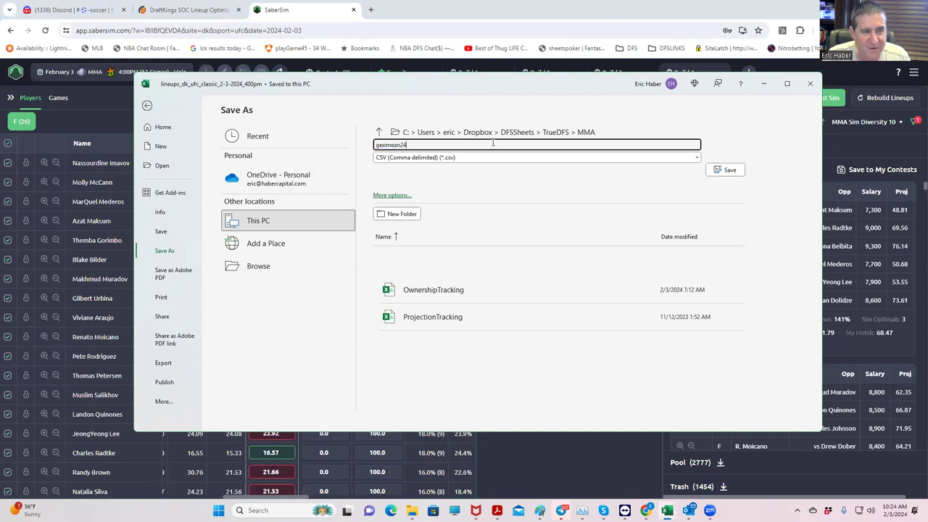
pyautogui.press('BackSpace')
pyautogui.press('BackSpace')
pyautogui.write('5')
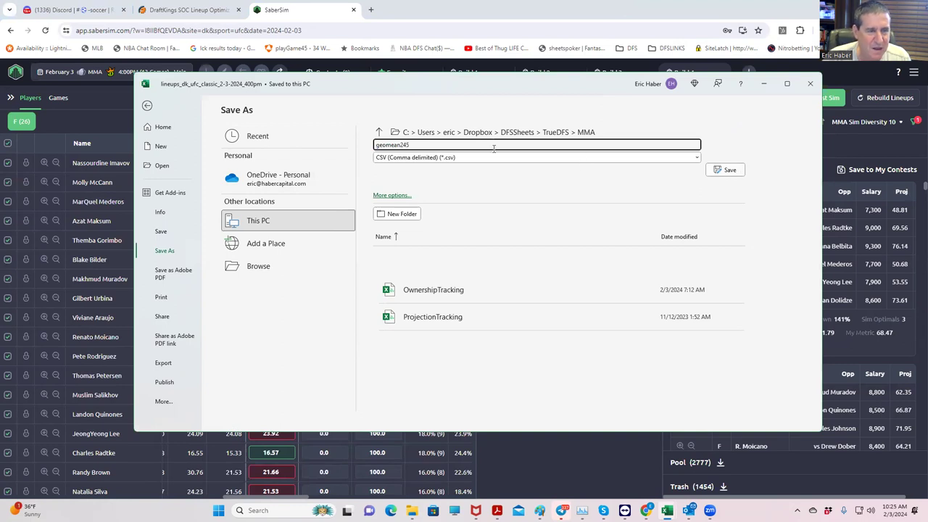
pyautogui.click(377, 145)
pyautogui.write('s')
pyautogui.click(724, 170)
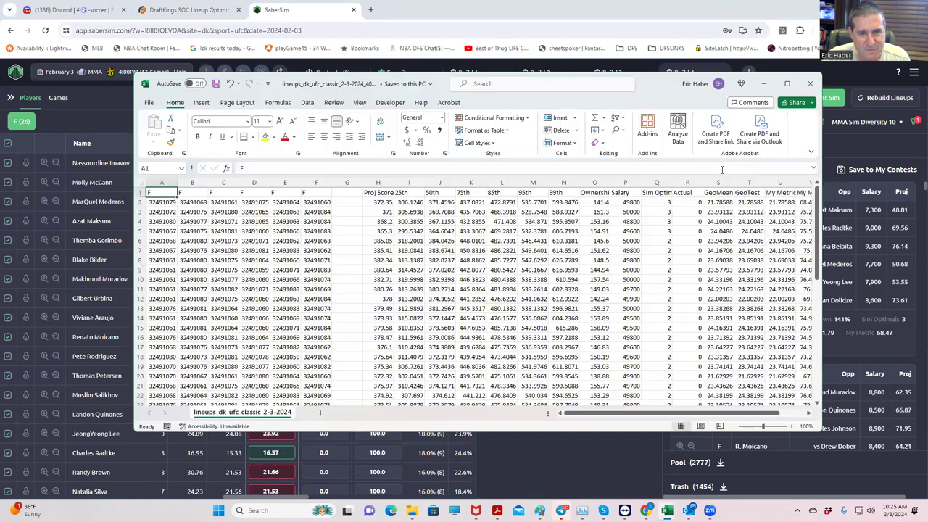
pyautogui.click(763, 84)
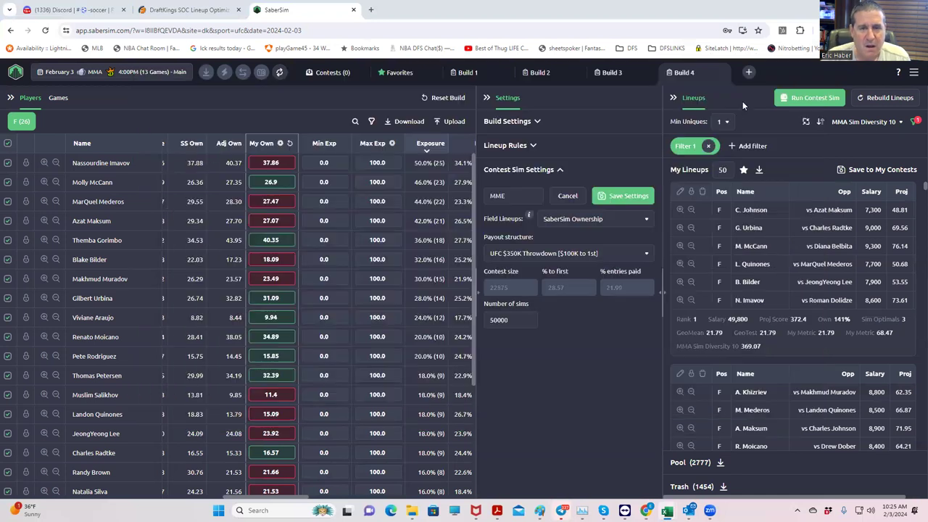
# Remove the GeoMean filter and set the number of My Lineups to 150
pyautogui.click(709, 147)
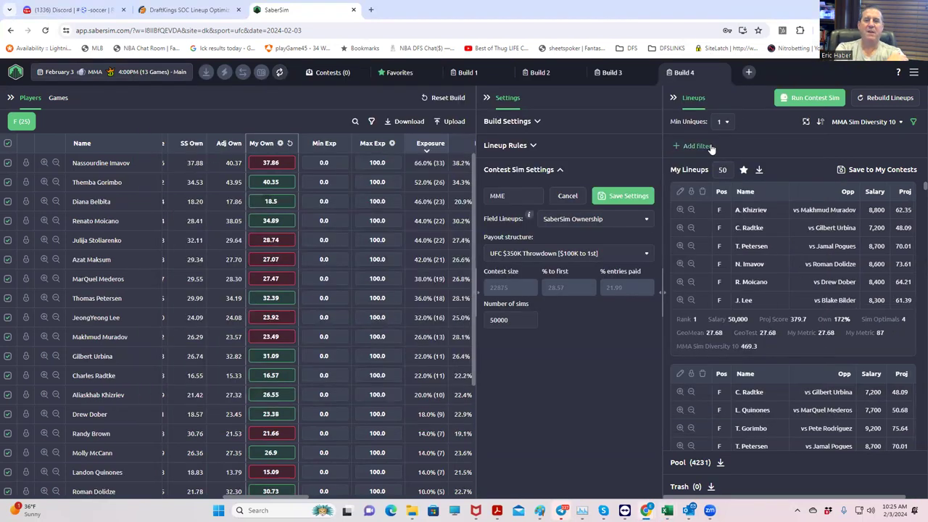
pyautogui.click(722, 170)
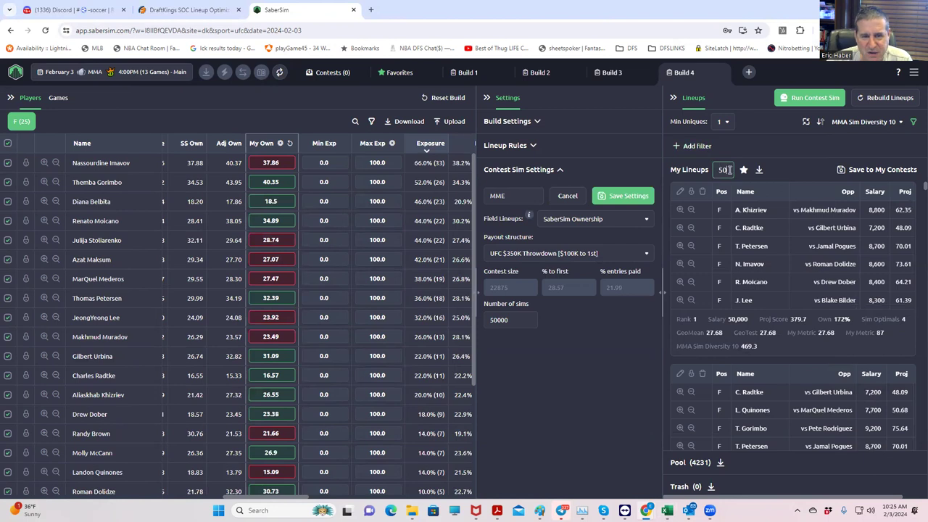
pyautogui.write('1')
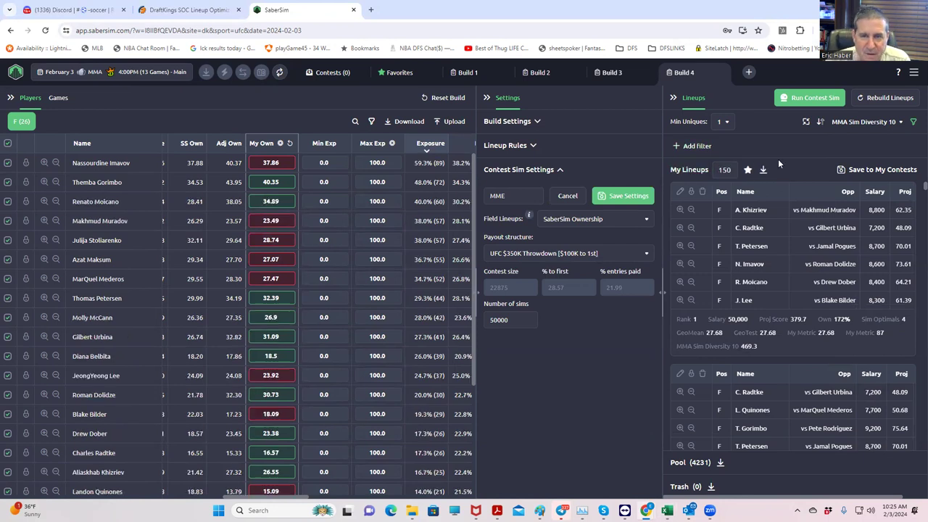
# Sort the lineups by the MMA Default SaberScore, then view that metric's formula and close it without changes
pyautogui.click(891, 125)
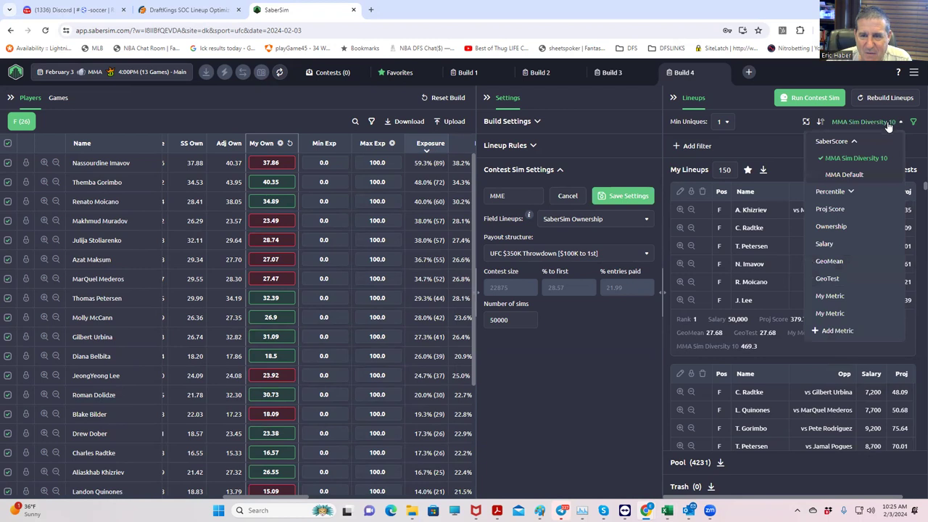
pyautogui.click(852, 175)
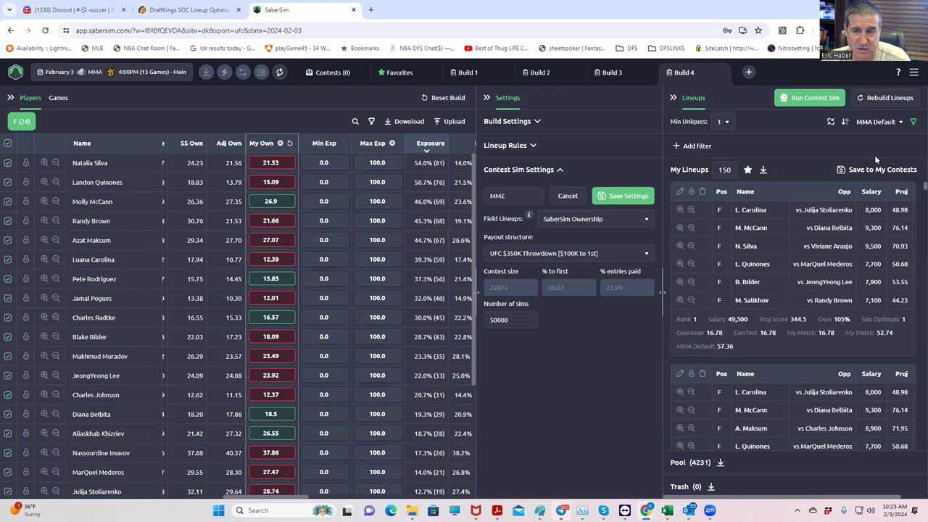
pyautogui.click(900, 123)
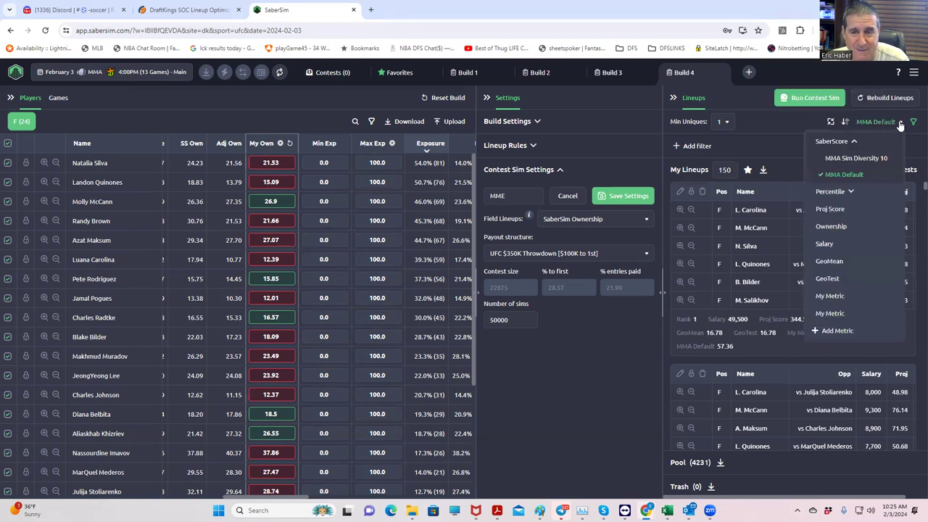
pyautogui.click(895, 174)
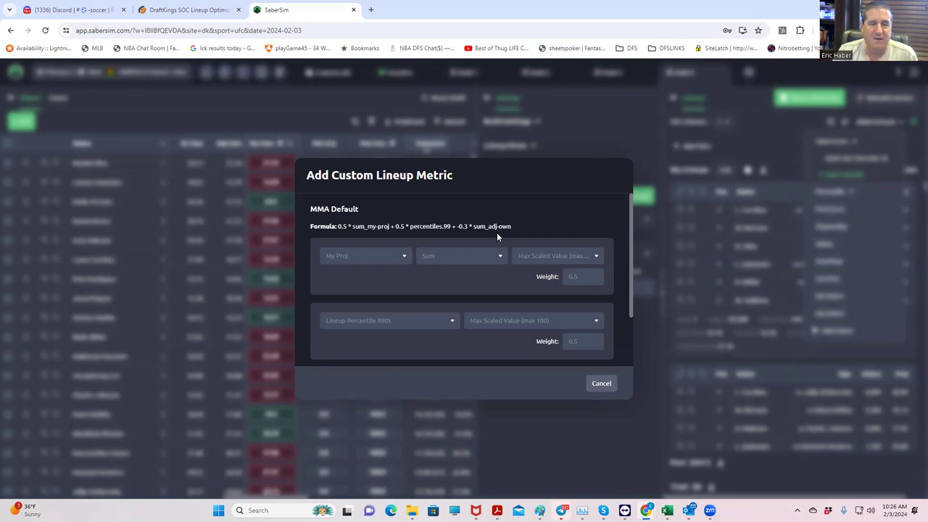
pyautogui.click(595, 384)
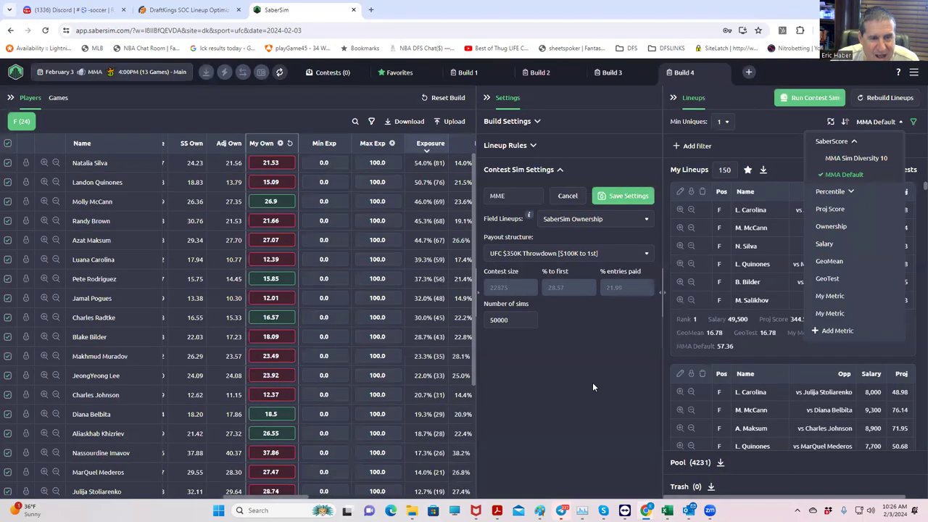
pyautogui.click(579, 382)
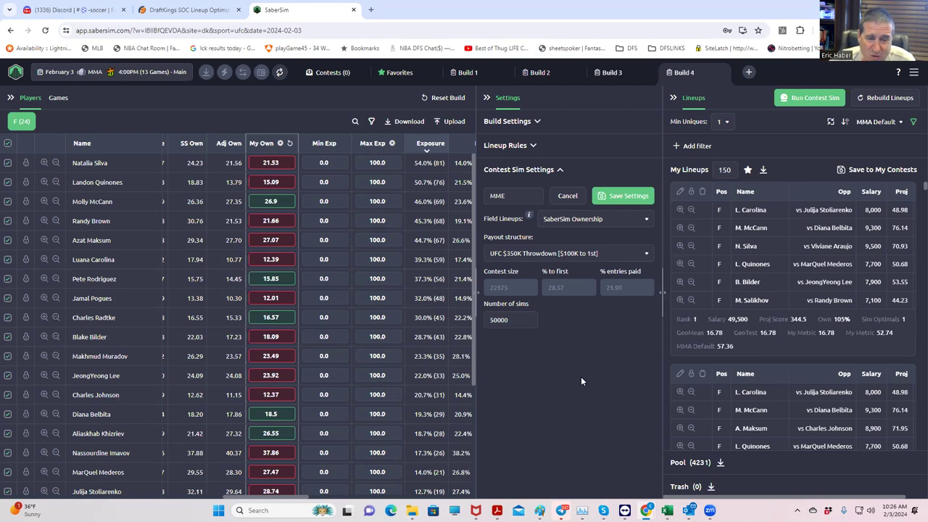
# Review the salary, ownership and GeoMean values of the lineups through about rank 4, then return to rank 1
pyautogui.scroll(-2, 721, 369)
pyautogui.scroll(-4, 726, 387)
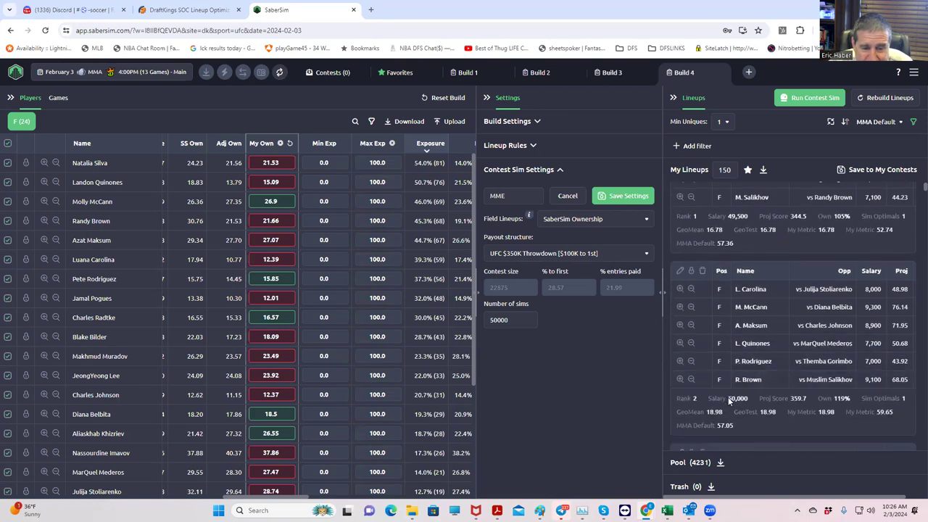
pyautogui.scroll(-4, 729, 401)
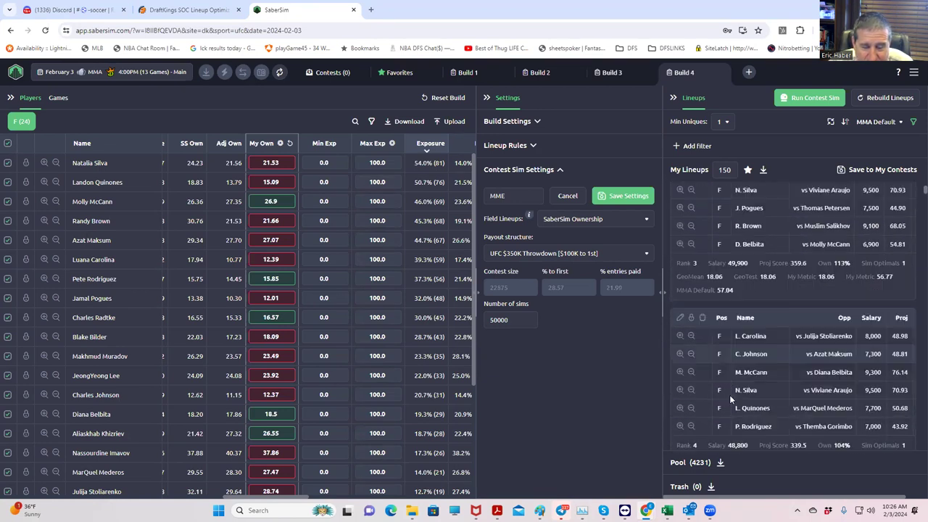
pyautogui.scroll(10, 727, 394)
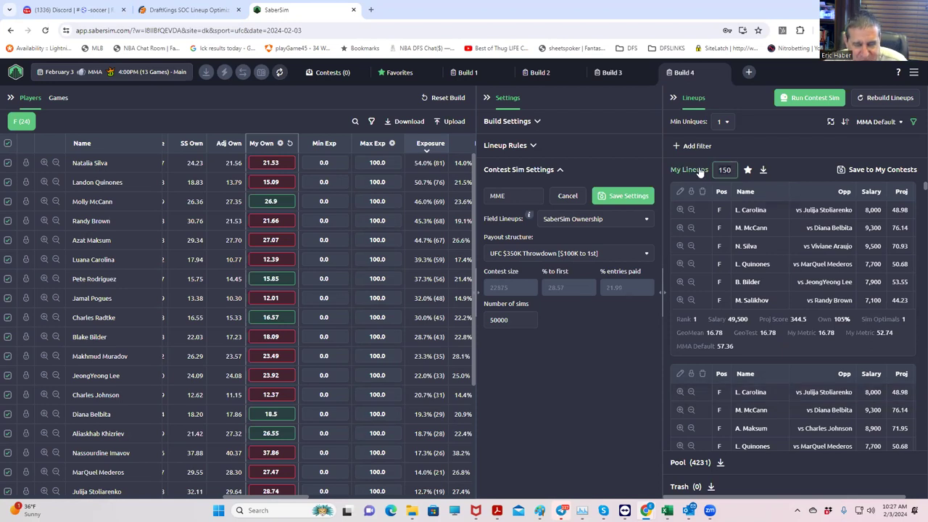
# Set the number of My Lineups to 50 and download the lineup set as a CSV file
pyautogui.hotkey('ctrl', 'a')
pyautogui.write('50')
pyautogui.click(558, 412)
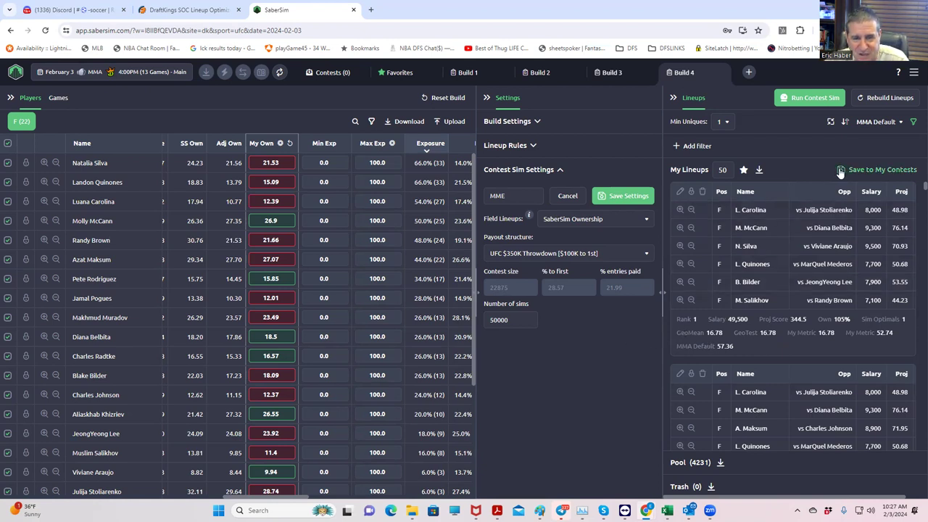
pyautogui.click(759, 177)
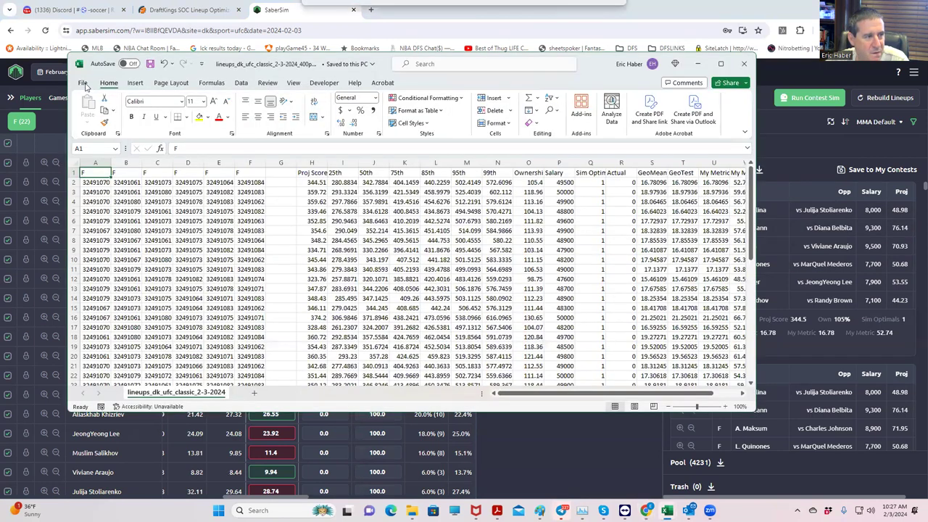
# Save a copy of the downloaded CSV in the MMA folder as 50mmadefault and return to SaberSim
pyautogui.click(85, 87)
pyautogui.click(98, 231)
pyautogui.click(184, 120)
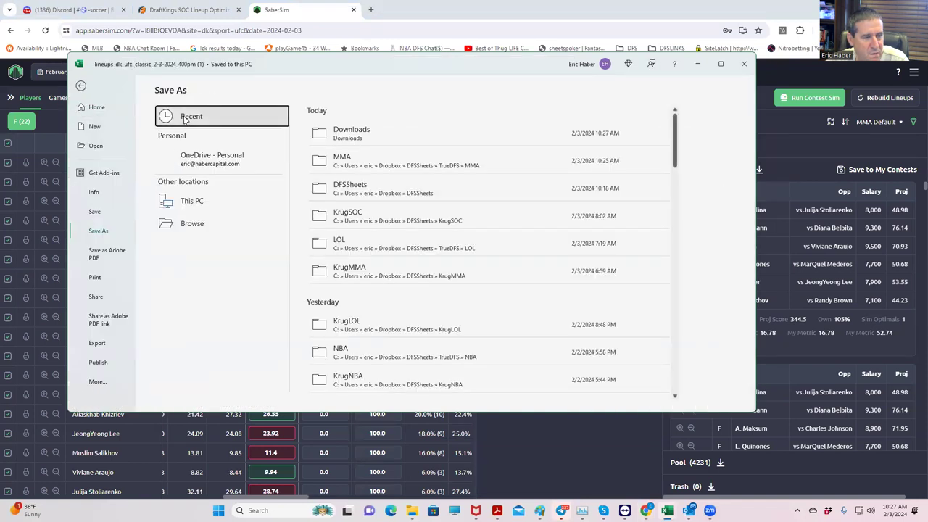
pyautogui.click(184, 120)
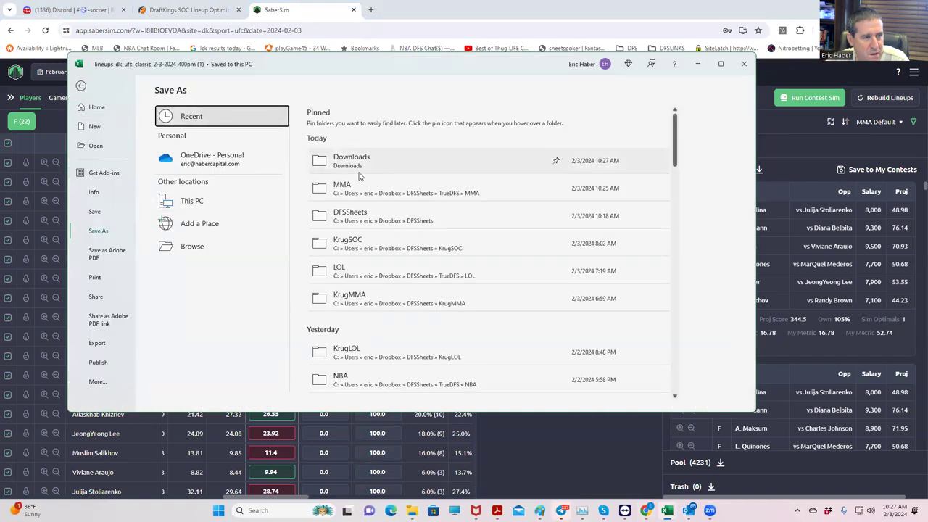
pyautogui.click(365, 189)
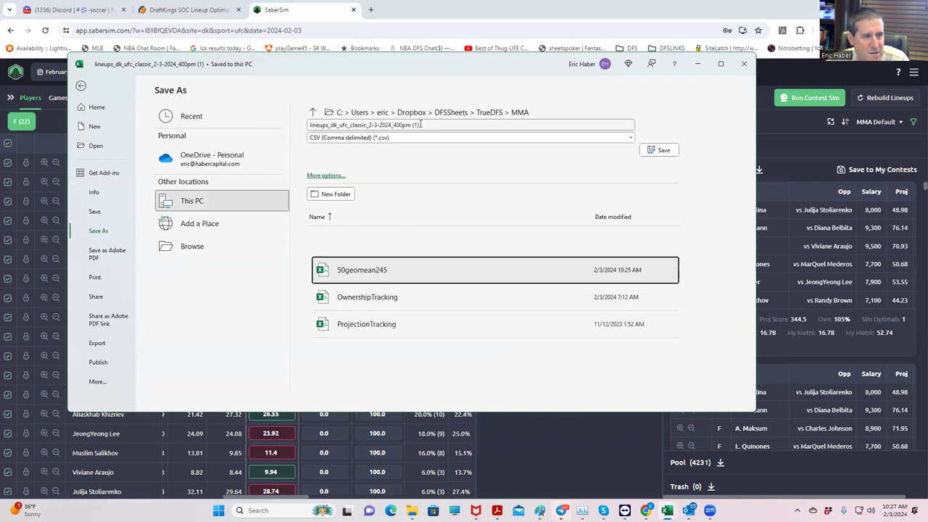
pyautogui.write('50')
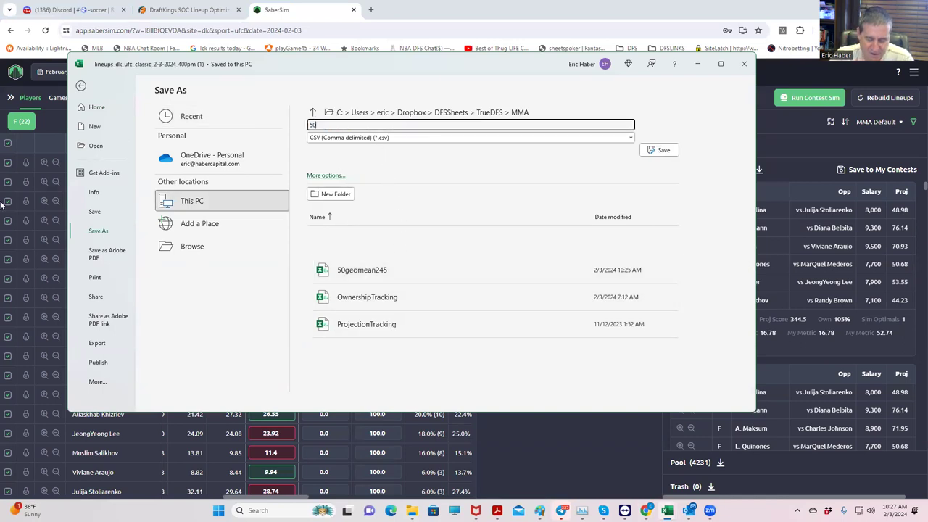
pyautogui.write('mmadefault')
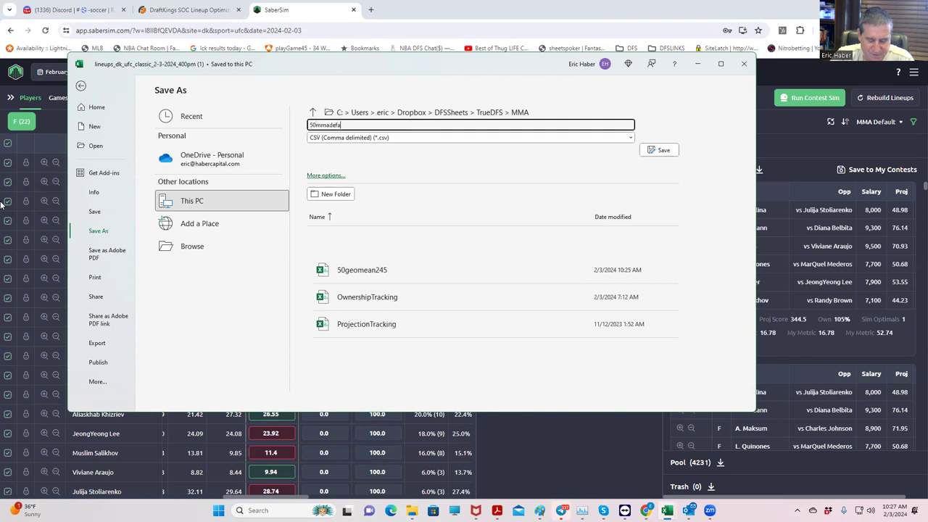
pyautogui.click(662, 150)
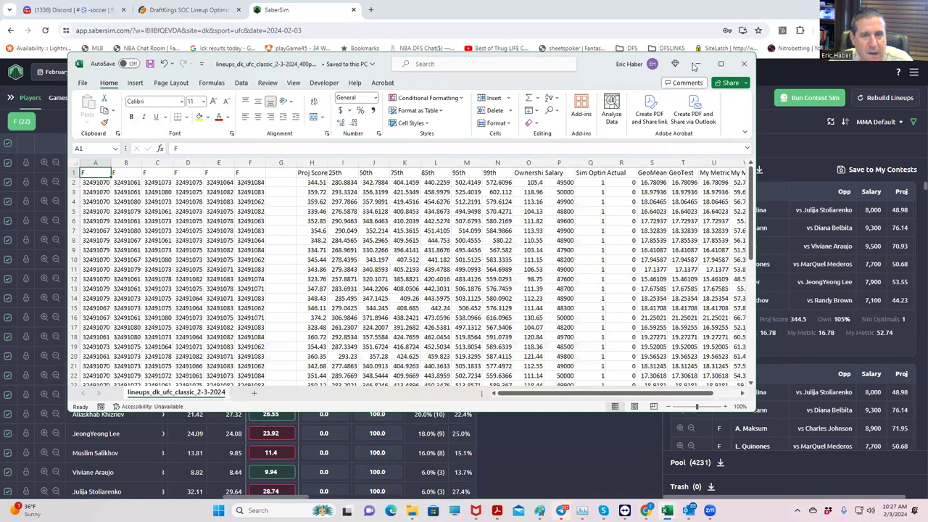
pyautogui.click(695, 65)
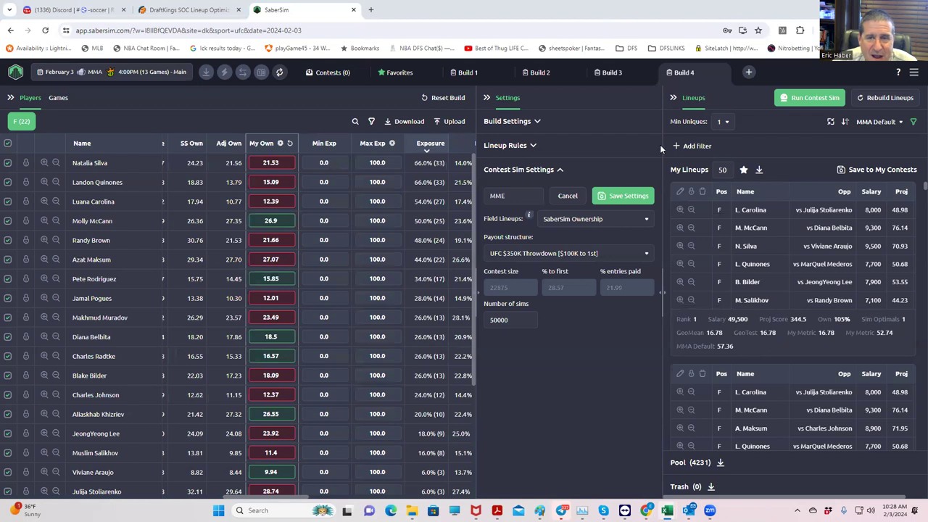
# Sort the lineups by the MMA Sim Diversity 10 SaberScore and slightly widen the Players table
pyautogui.click(873, 122)
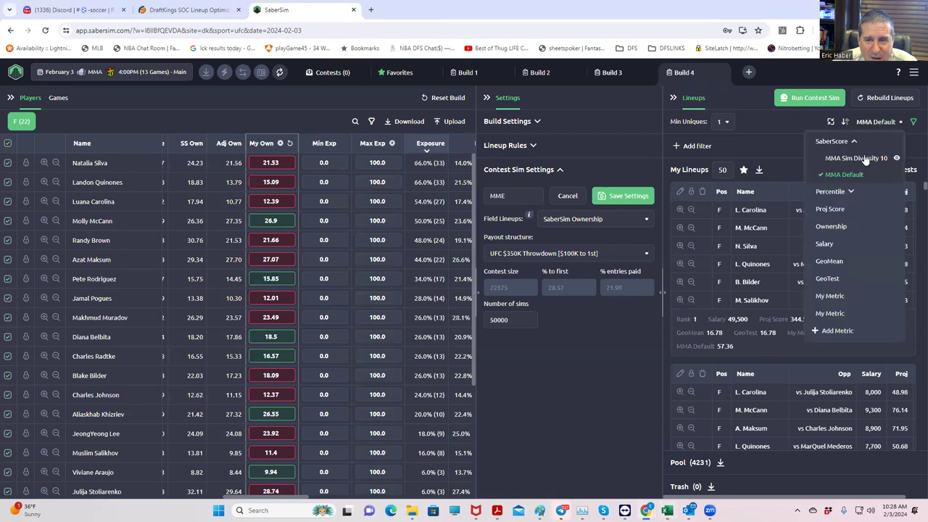
pyautogui.click(817, 160)
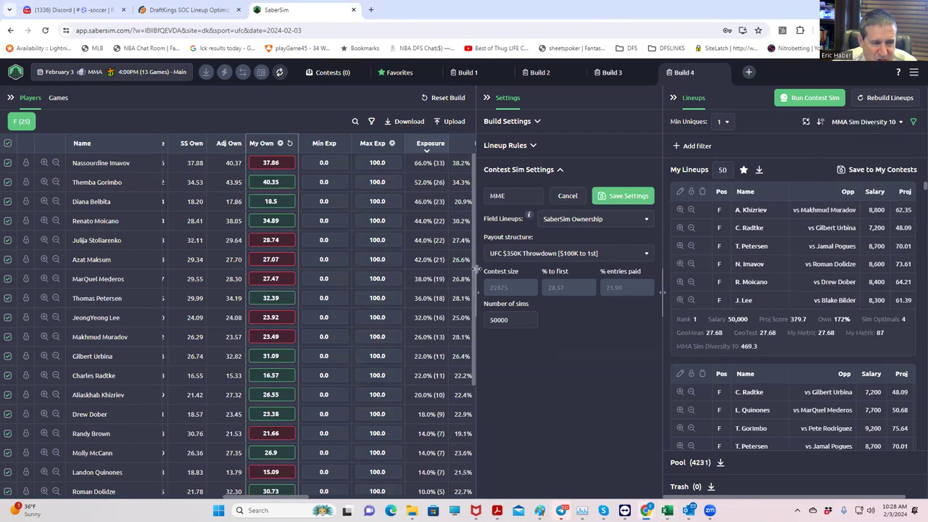
pyautogui.moveTo(475, 269); pyautogui.dragTo(479, 268)
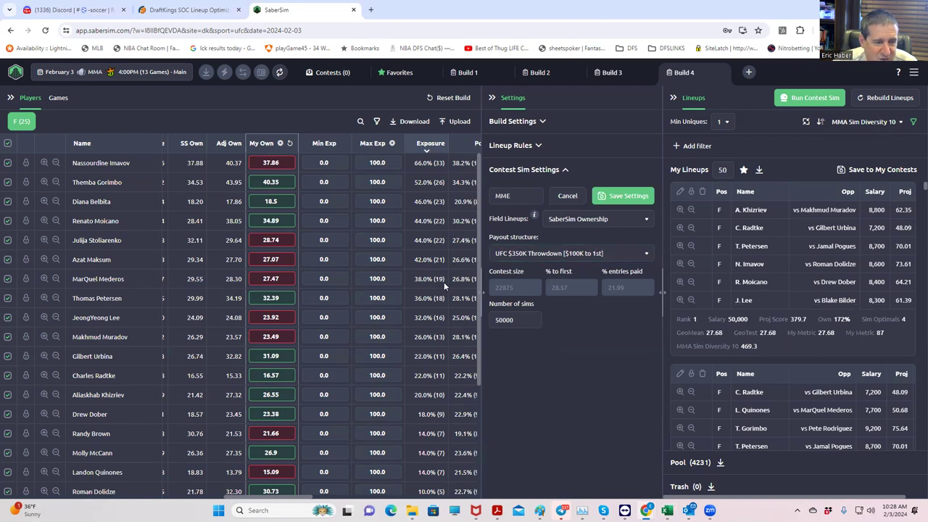
# Examine the exposure of every fighter in the Players table, comparing the most used with the least used
pyautogui.scroll(-2, 391, 303)
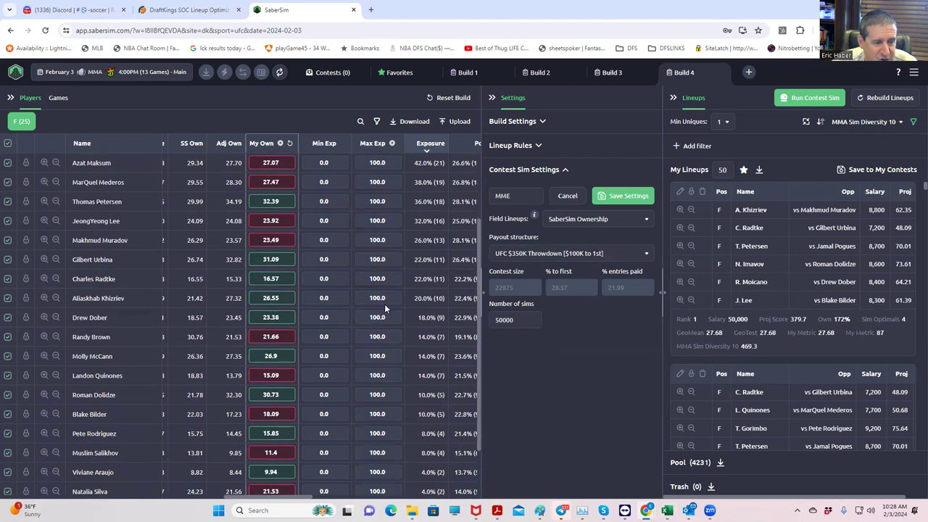
pyautogui.scroll(-2, 377, 312)
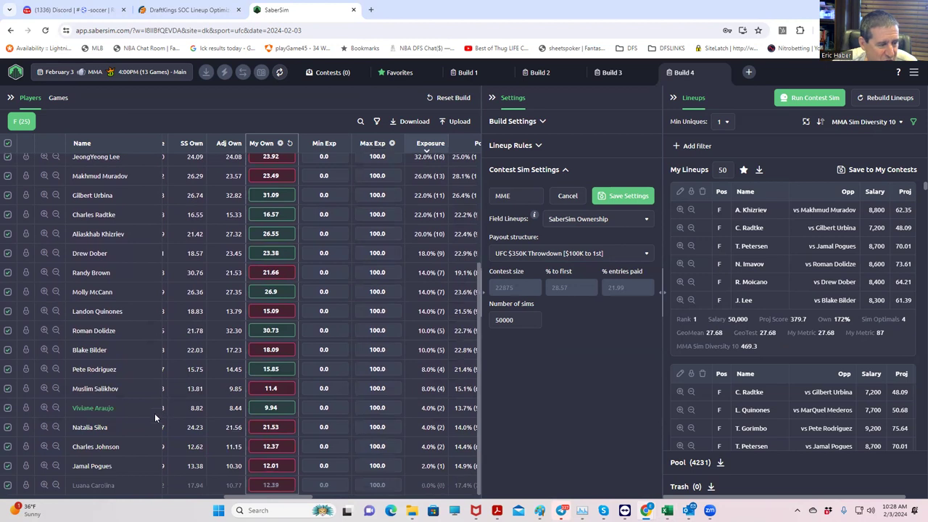
pyautogui.scroll(3, 125, 413)
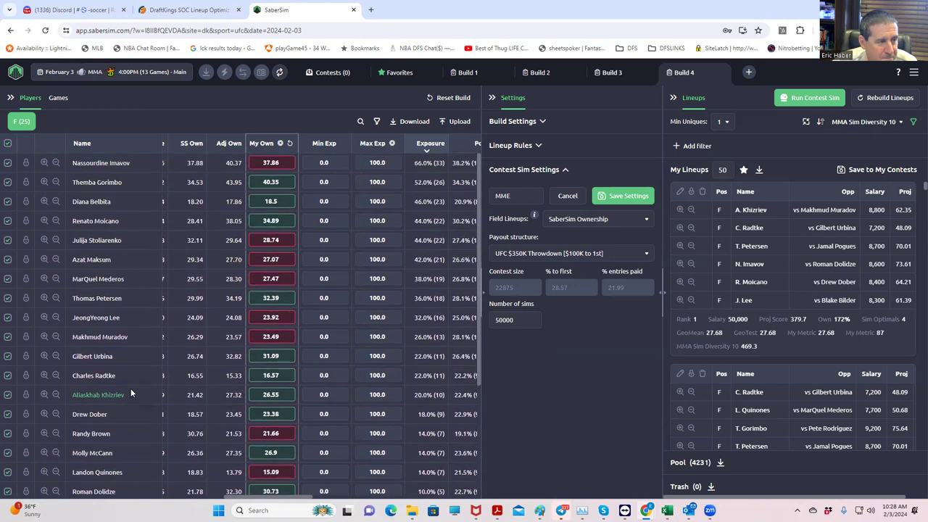
pyautogui.scroll(-3, 134, 376)
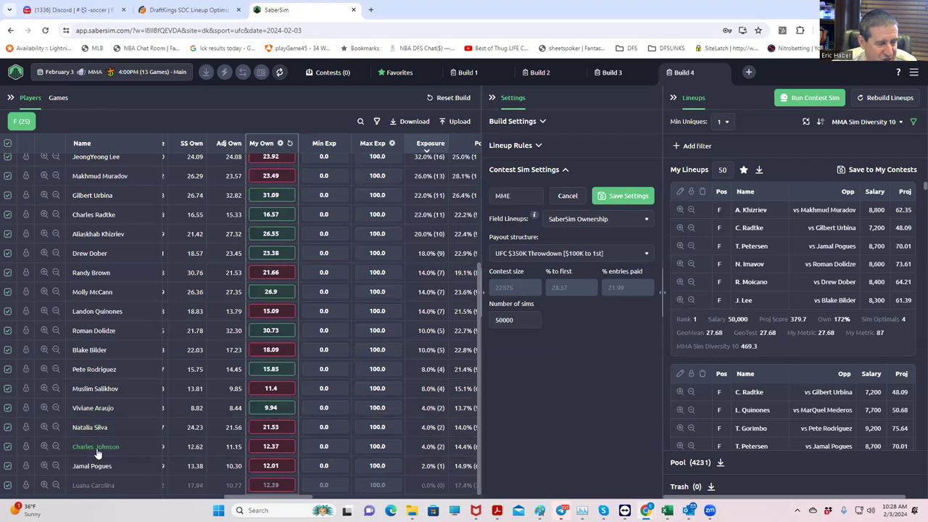
pyautogui.scroll(3, 147, 406)
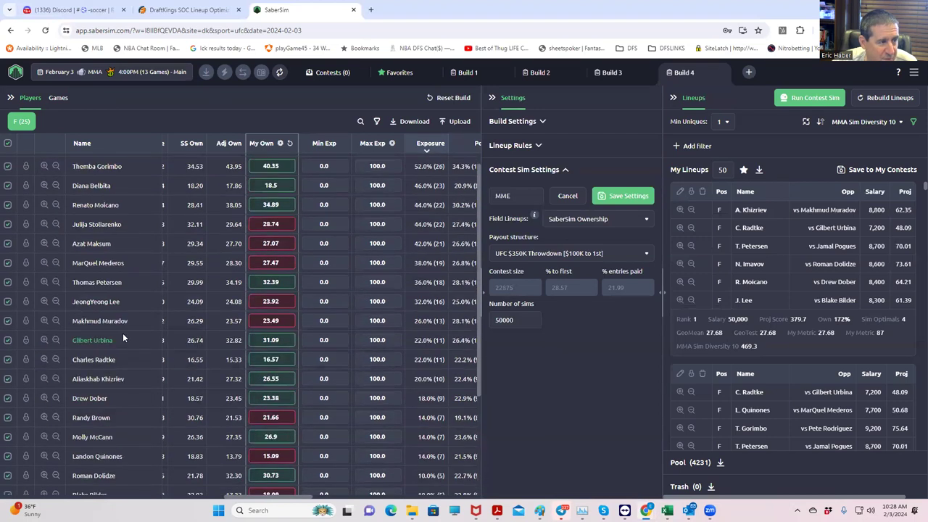
pyautogui.scroll(-3, 144, 420)
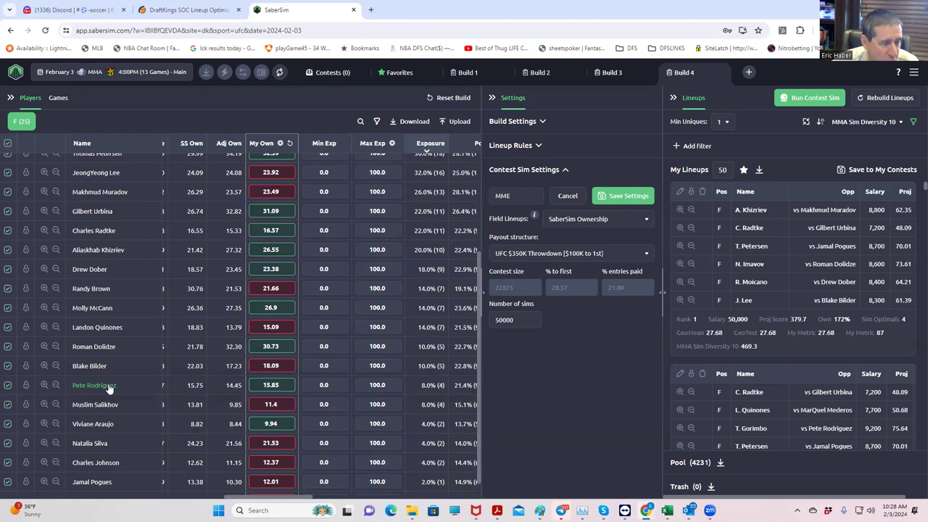
pyautogui.scroll(2, 108, 385)
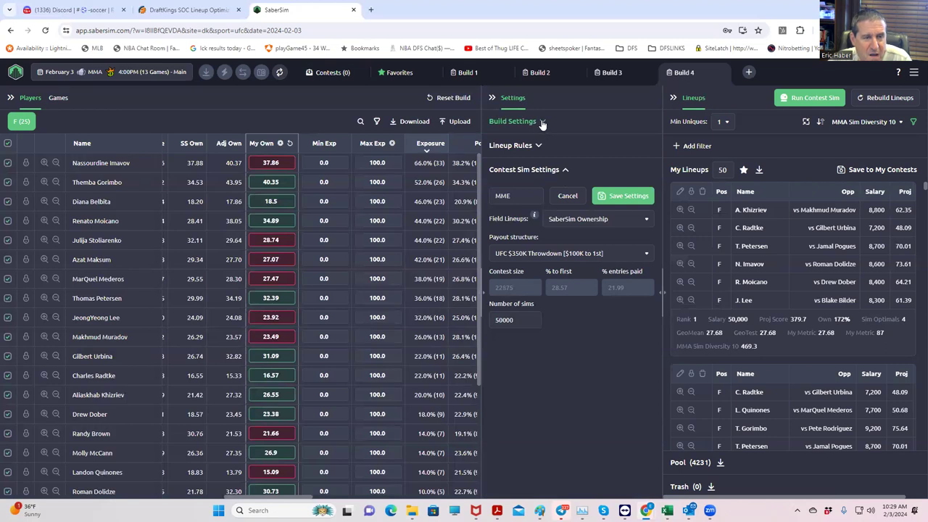
# Start a new Group lineup rule with Pete Rodriguez and Themba Gorimbo as its primary players
pyautogui.click(537, 144)
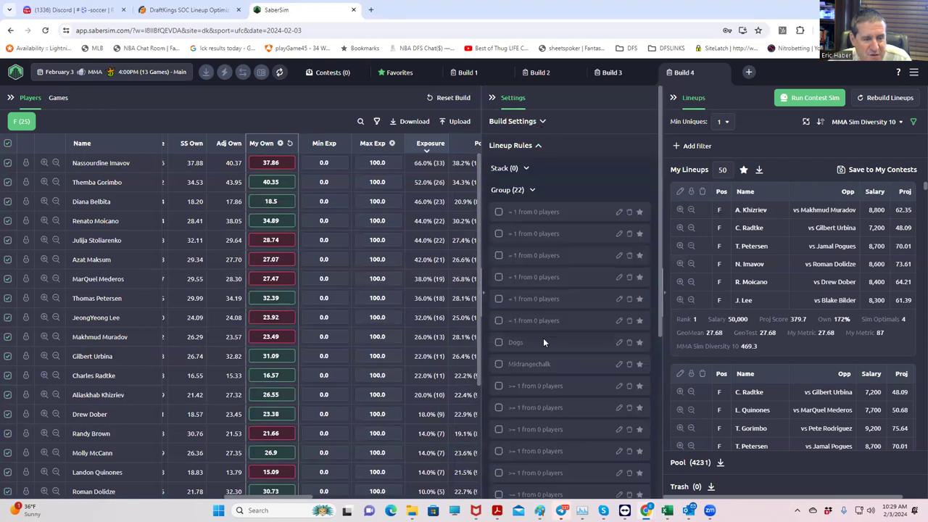
pyautogui.scroll(-4, 543, 342)
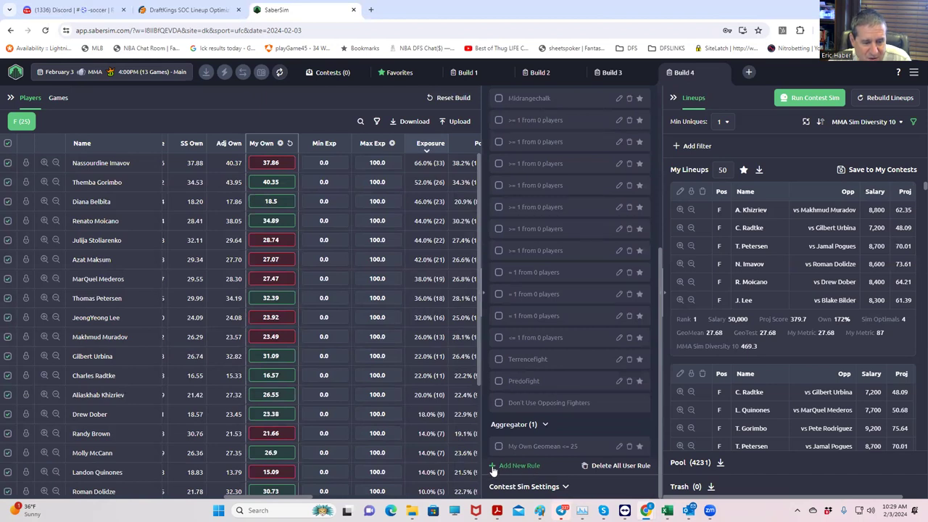
pyautogui.click(493, 467)
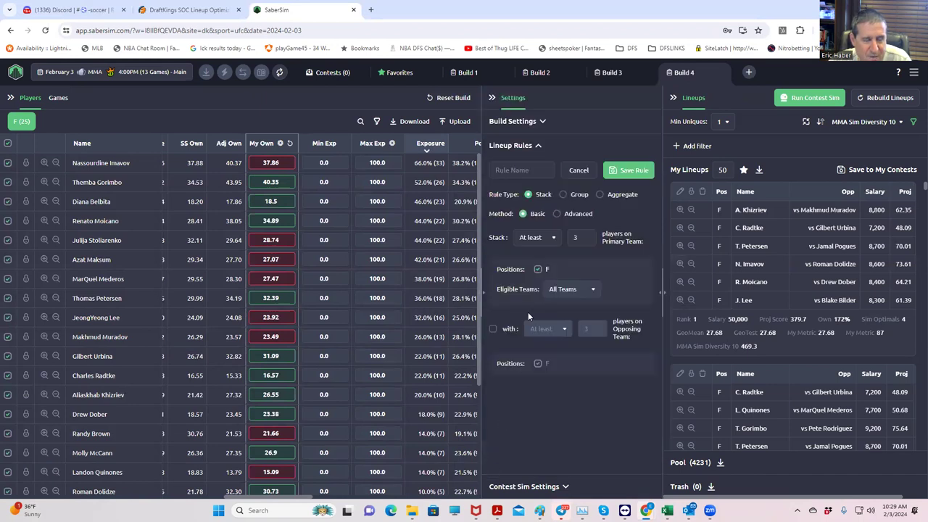
pyautogui.click(563, 195)
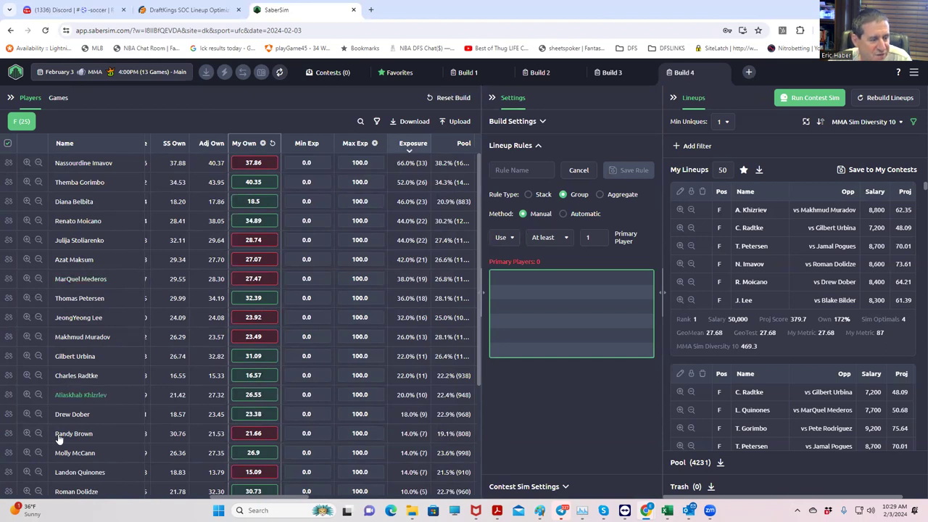
pyautogui.scroll(-2, 59, 439)
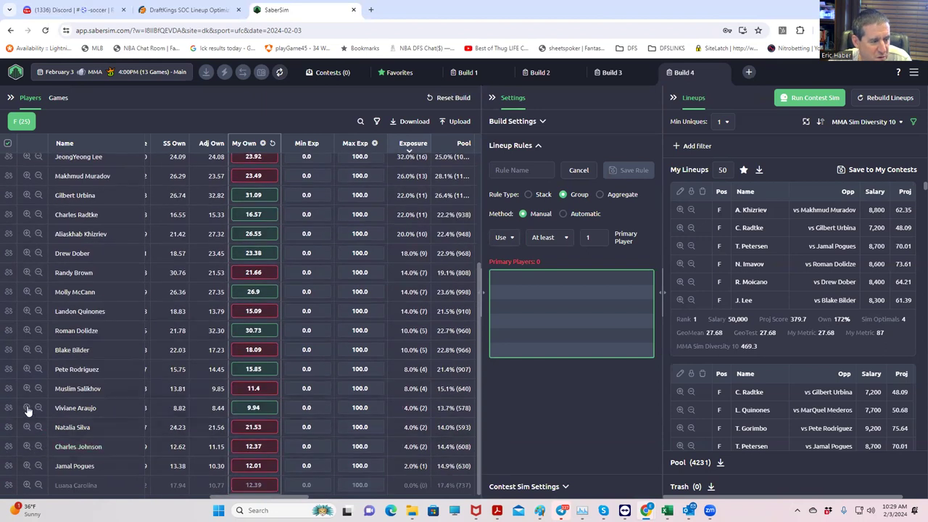
pyautogui.click(9, 370)
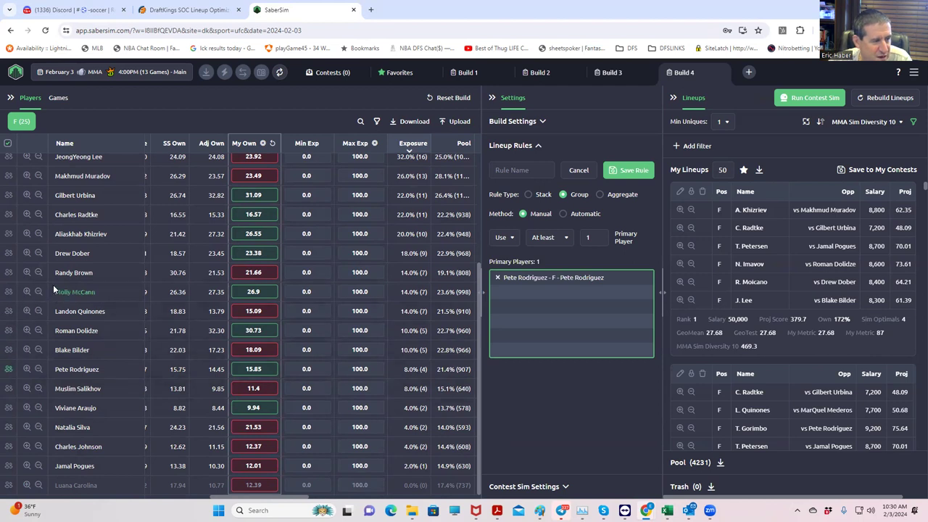
pyautogui.scroll(2, 50, 287)
pyautogui.click(9, 166)
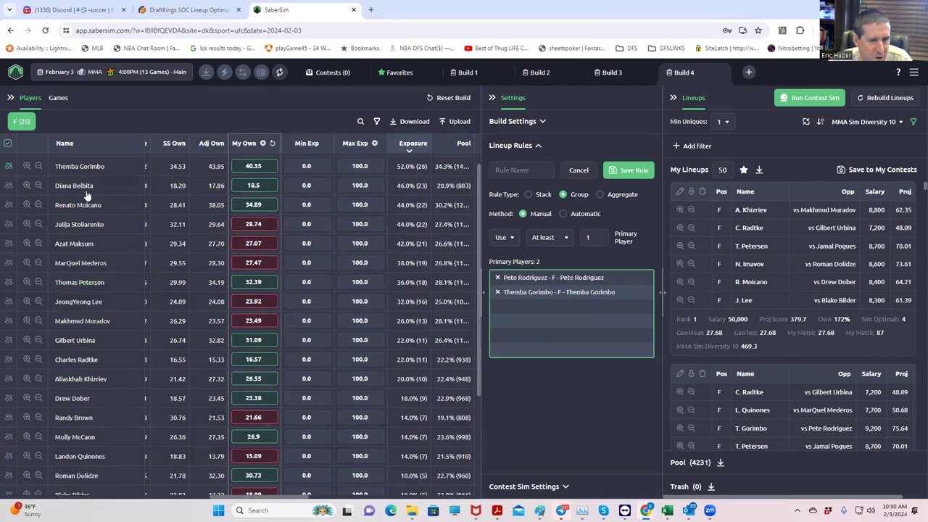
# Make the group rule use exactly 1 primary player, name it rodrgorim and save it
pyautogui.click(553, 239)
pyautogui.click(549, 279)
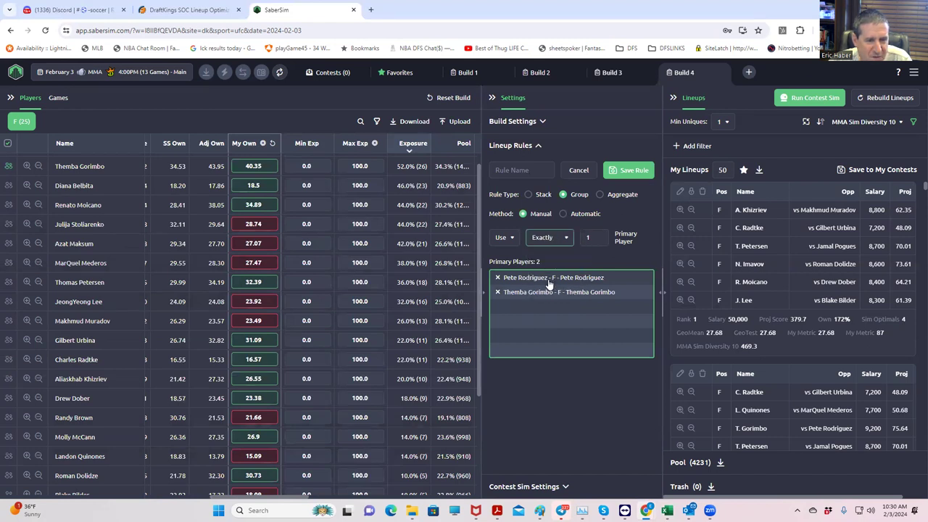
pyautogui.click(519, 166)
pyautogui.write('rodr')
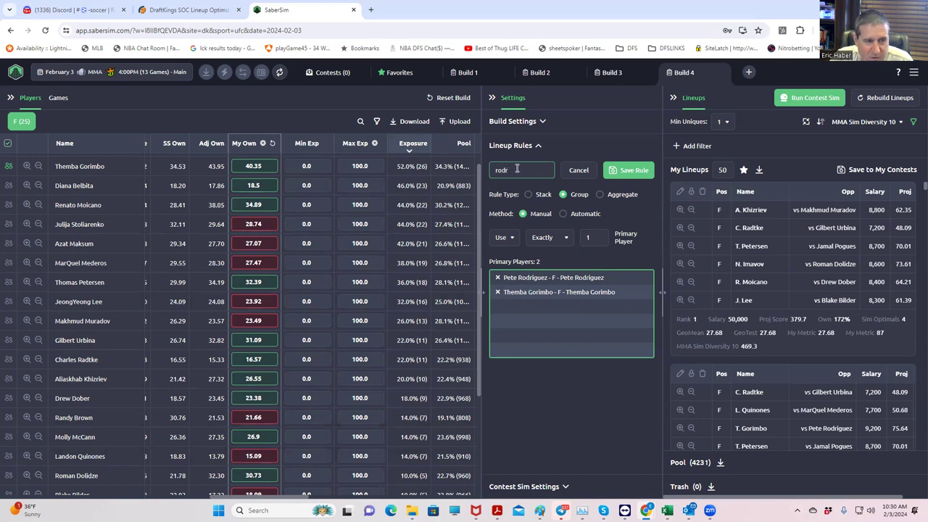
pyautogui.write('gorim')
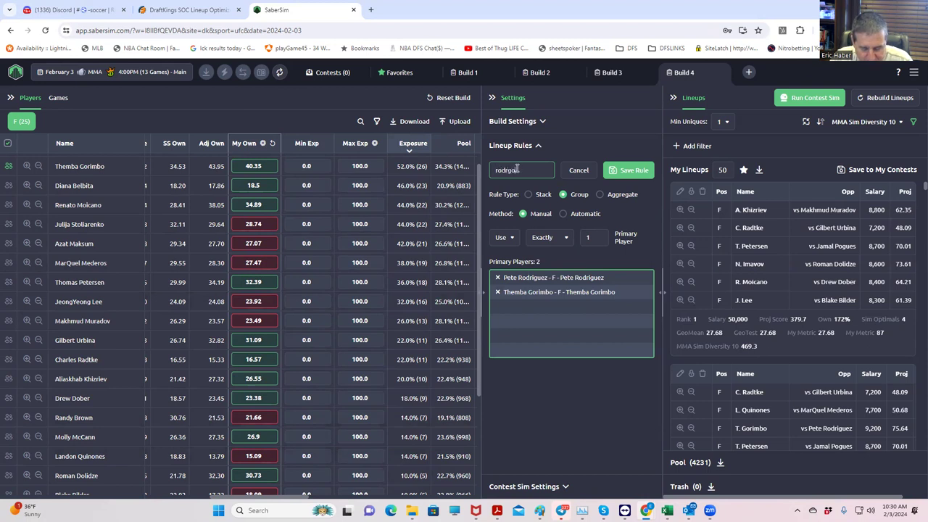
pyautogui.click(625, 172)
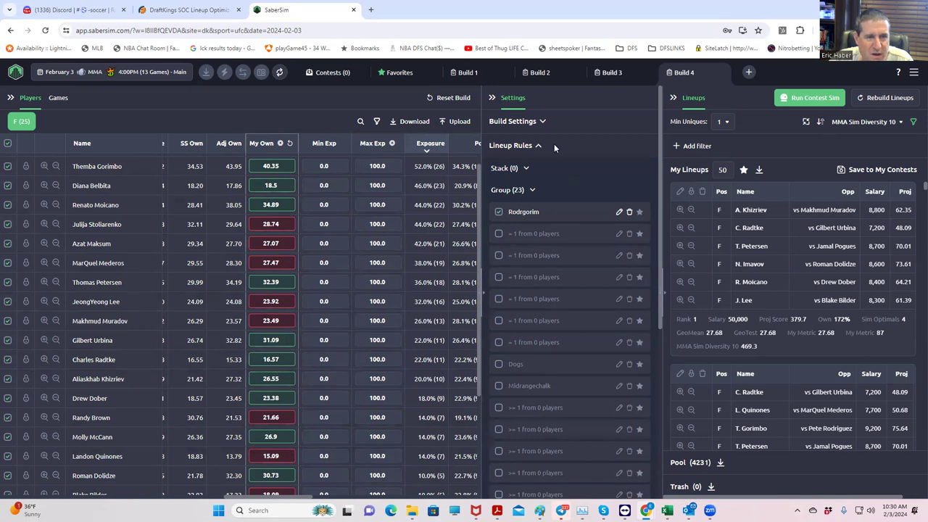
# Start a new Group lineup rule with Renato Moicano and Drew Dober as its primary players
pyautogui.scroll(-4, 601, 338)
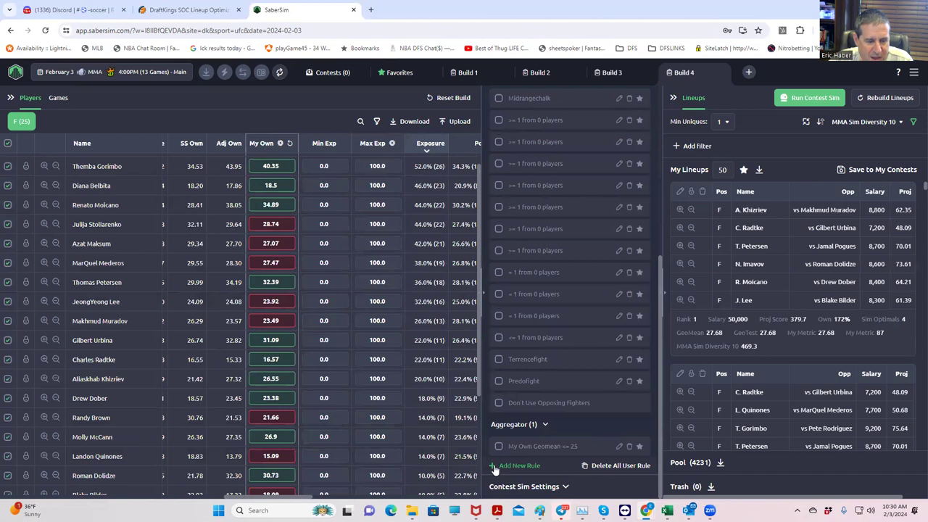
pyautogui.click(500, 467)
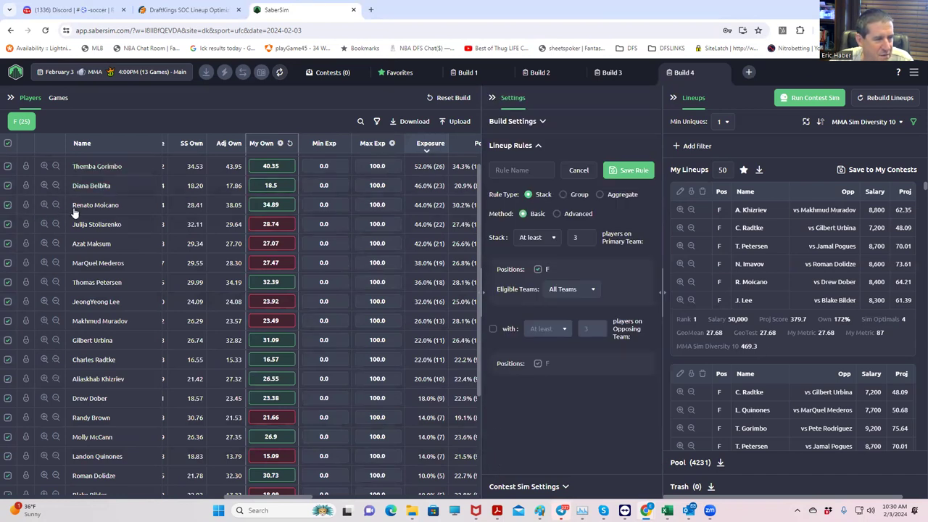
pyautogui.click(563, 195)
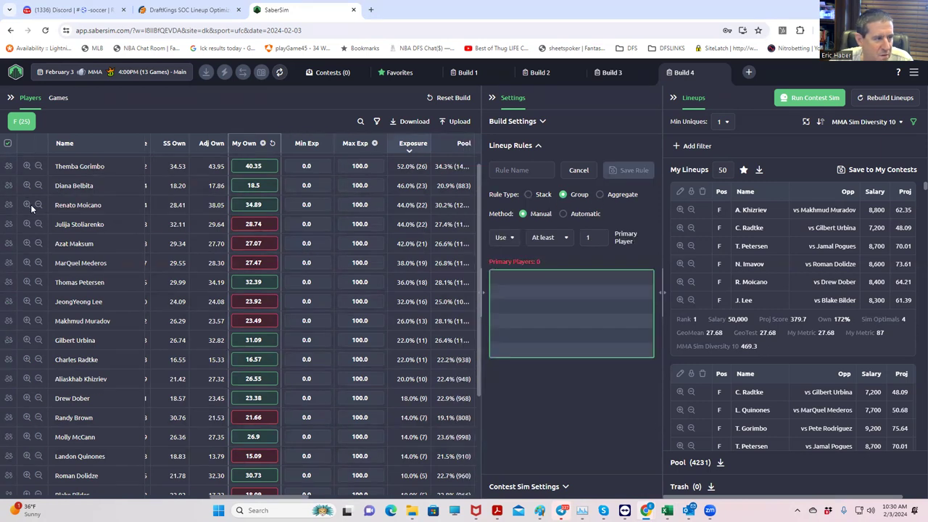
pyautogui.click(8, 205)
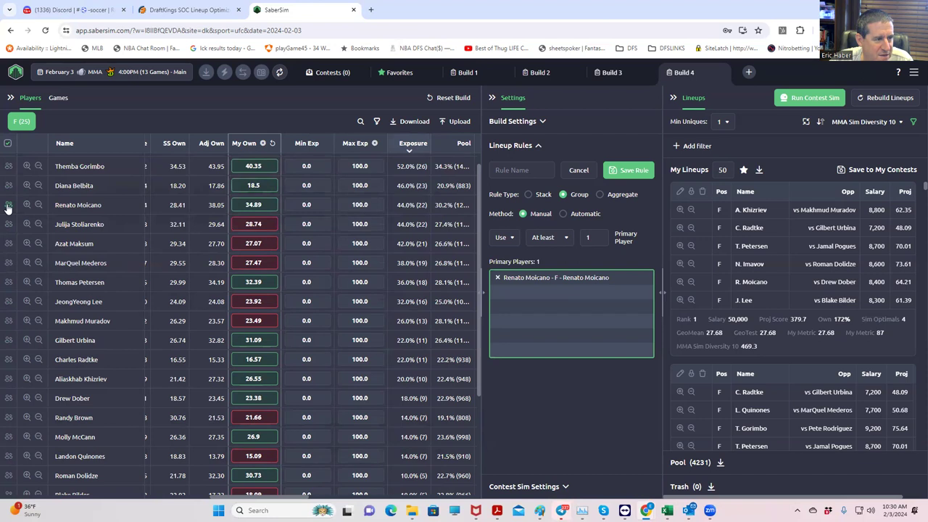
pyautogui.scroll(-2, 35, 346)
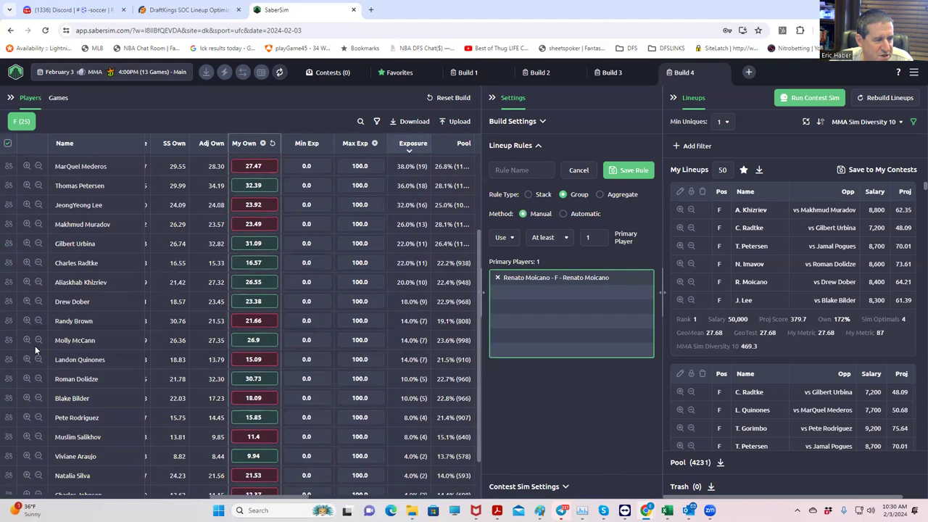
pyautogui.scroll(-1, 64, 397)
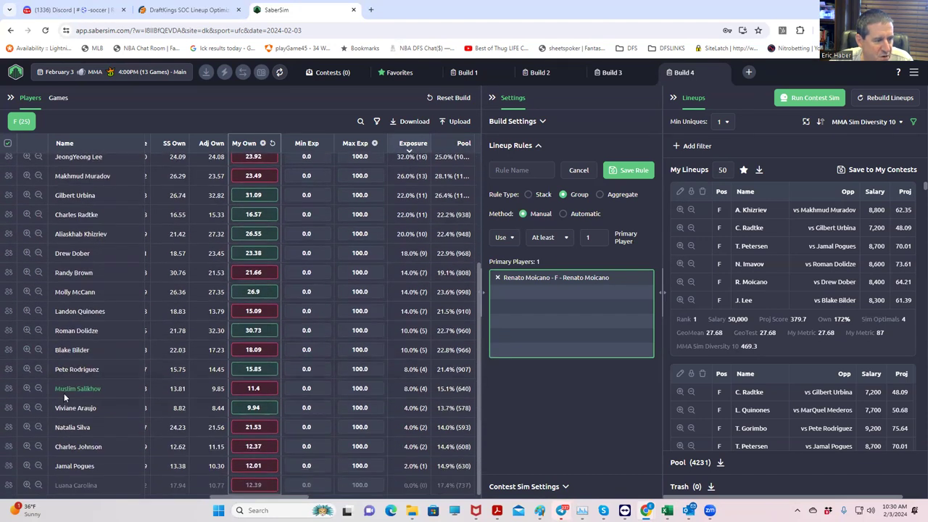
pyautogui.click(8, 253)
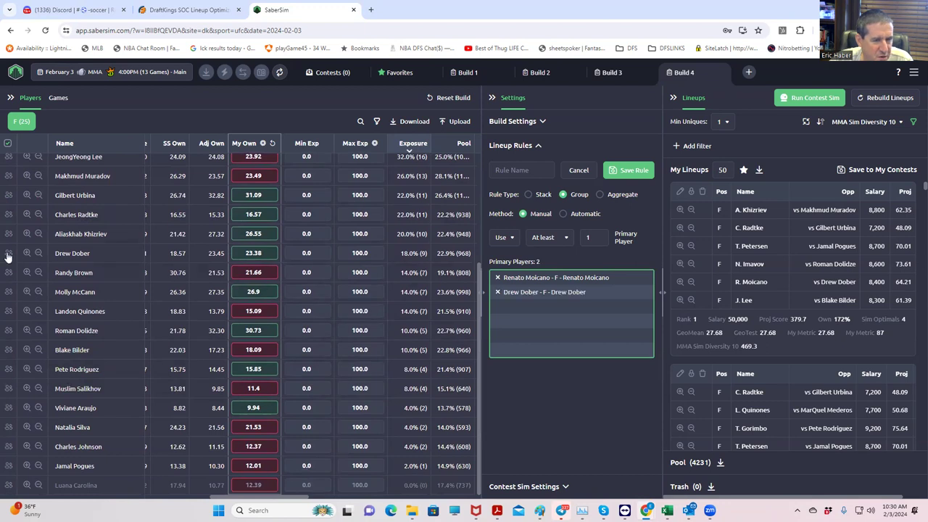
# Make the Moicano and Dober rule use exactly 1 primary player, name it dobermic and save it
pyautogui.click(545, 243)
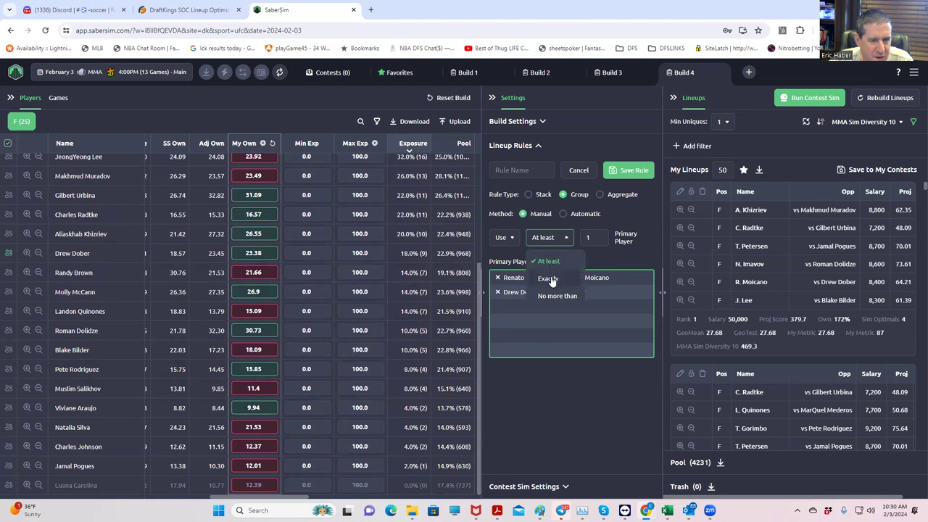
pyautogui.click(552, 277)
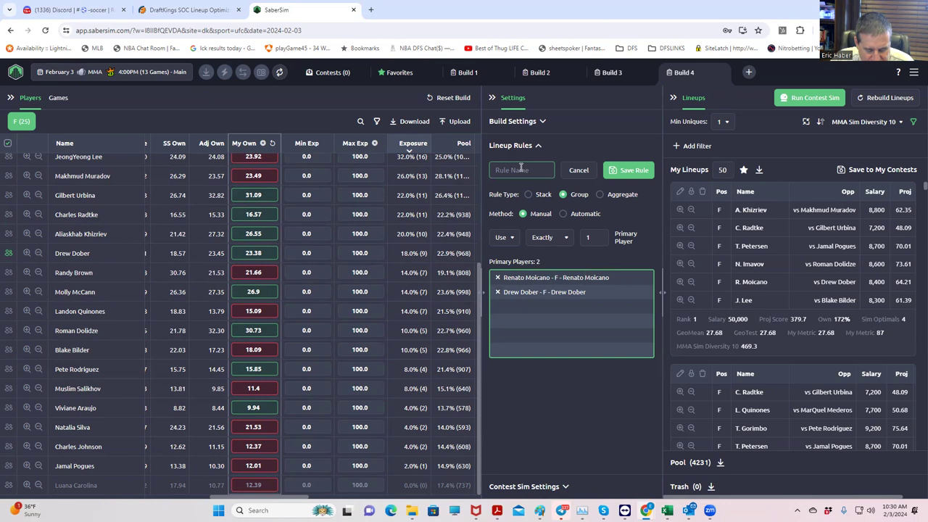
pyautogui.write('dobermic')
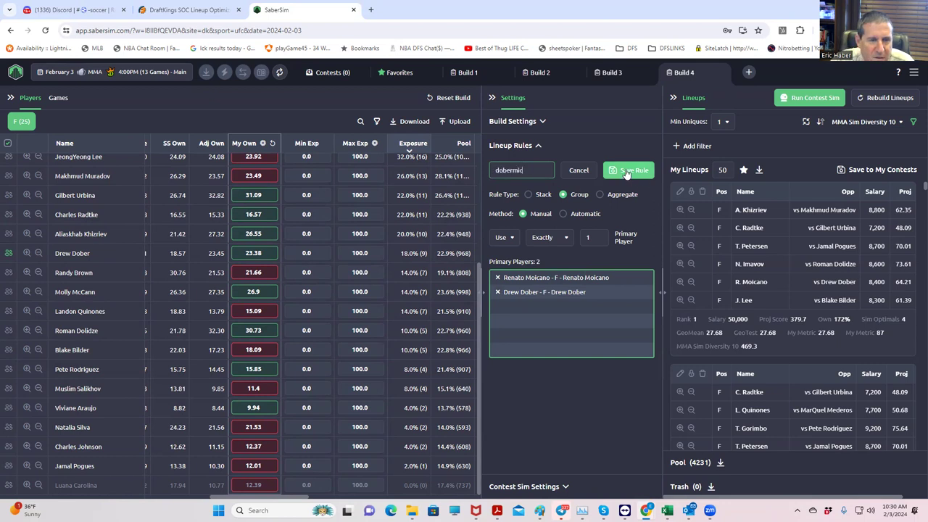
pyautogui.click(627, 171)
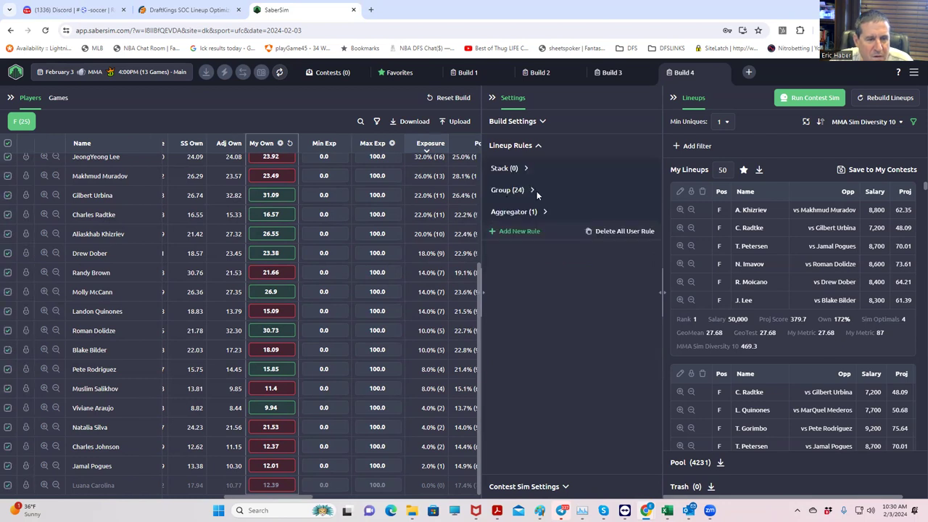
# Start another Group lineup rule with Gilbert Urbina and Charles Radtke as its primary players
pyautogui.scroll(3, 245, 240)
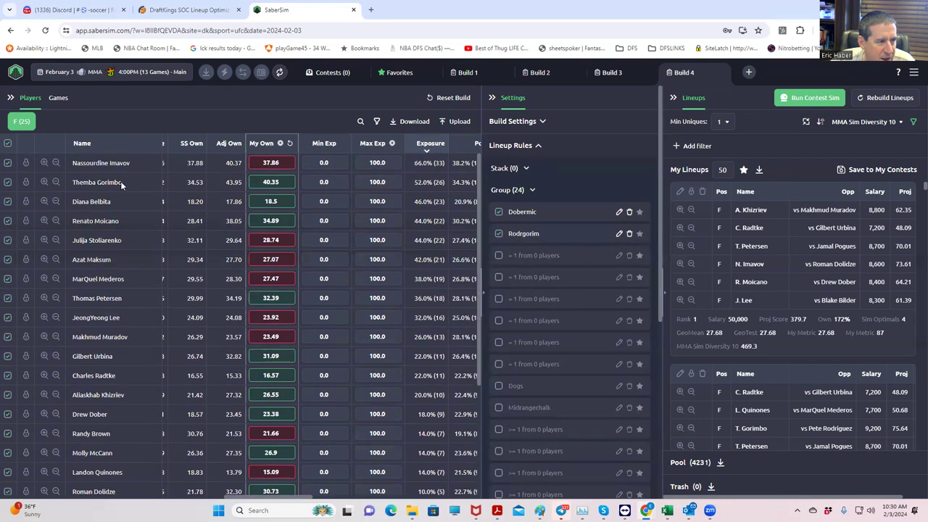
pyautogui.scroll(-2, 185, 432)
pyautogui.scroll(-2, 185, 433)
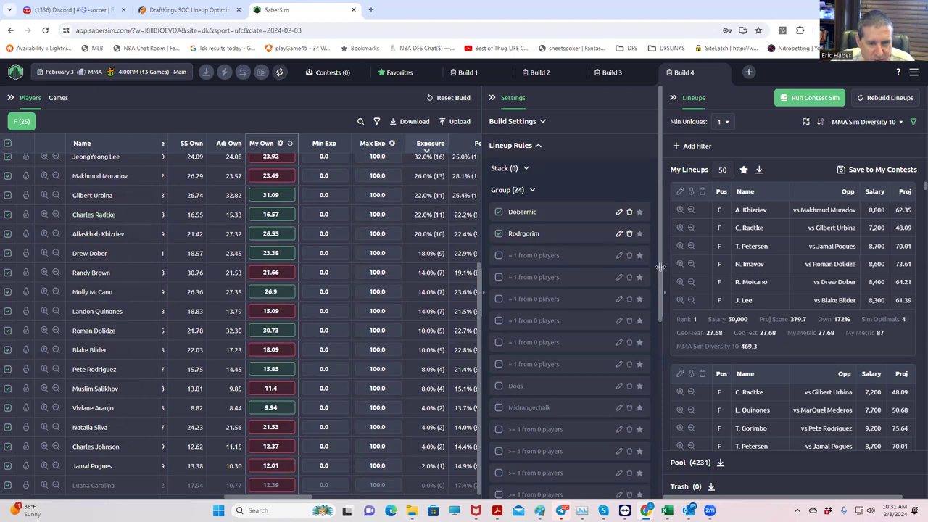
pyautogui.scroll(-4, 656, 410)
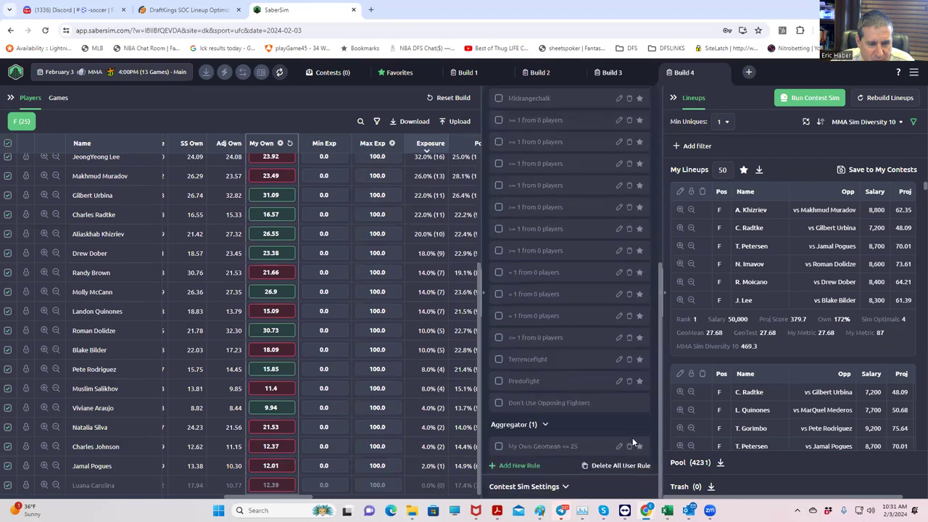
pyautogui.click(493, 467)
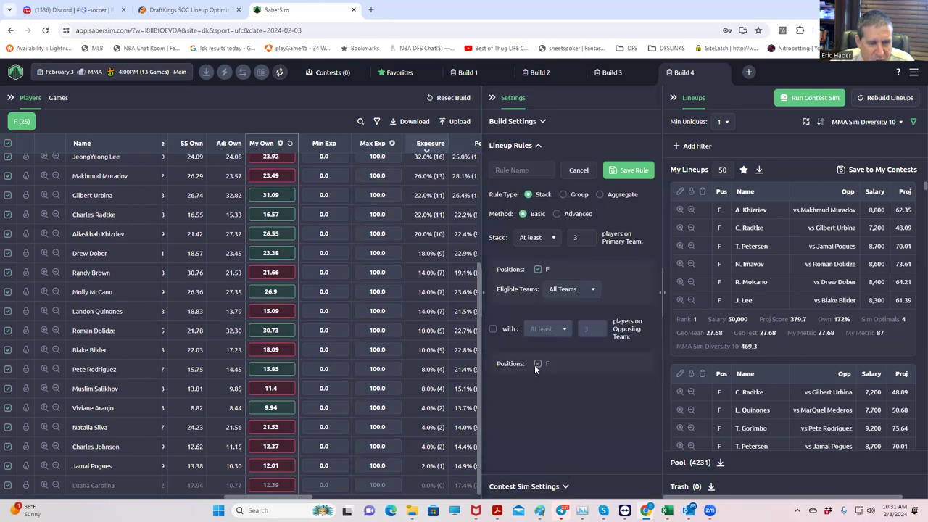
pyautogui.click(564, 195)
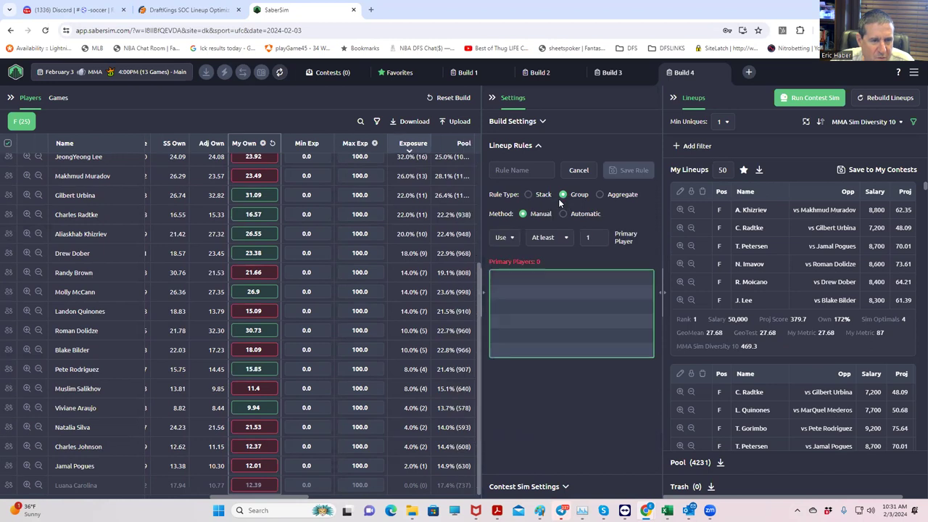
pyautogui.click(9, 195)
pyautogui.click(8, 214)
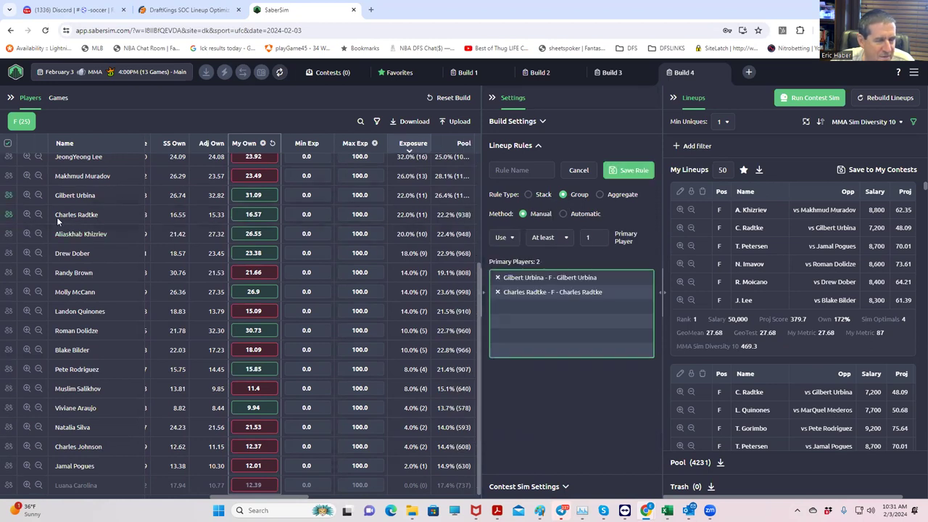
# Require exactly 1 primary player in the Urbina and Radtke rule, name it urbradk and save it
pyautogui.click(564, 237)
pyautogui.click(550, 278)
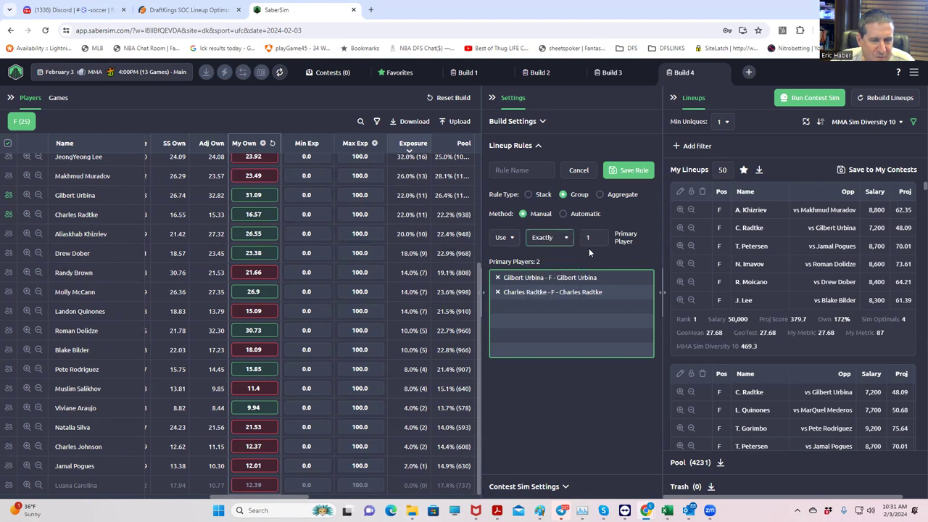
pyautogui.click(525, 173)
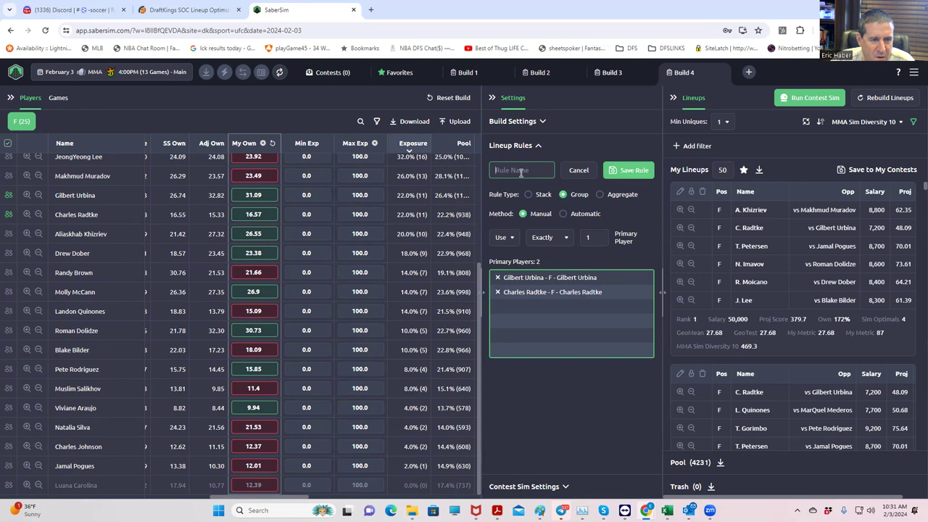
pyautogui.write('urb')
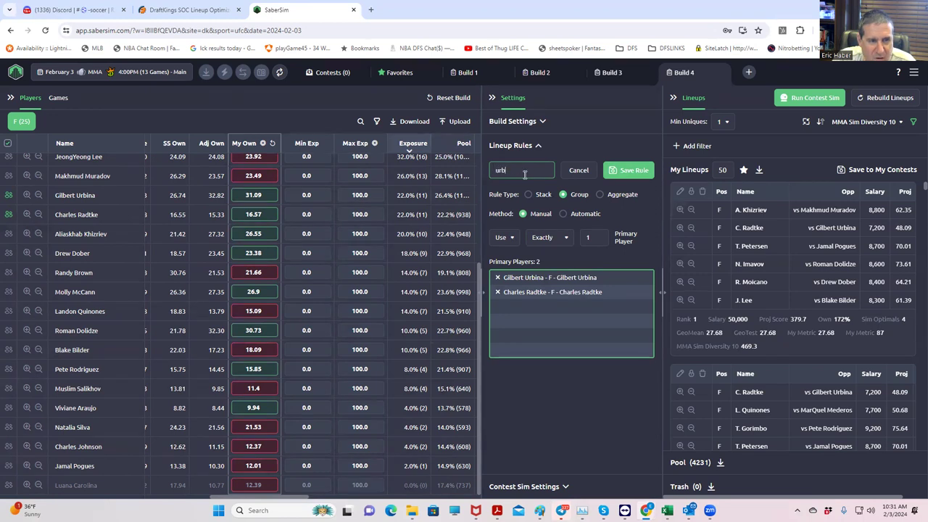
pyautogui.write('aadk')
pyautogui.click(613, 171)
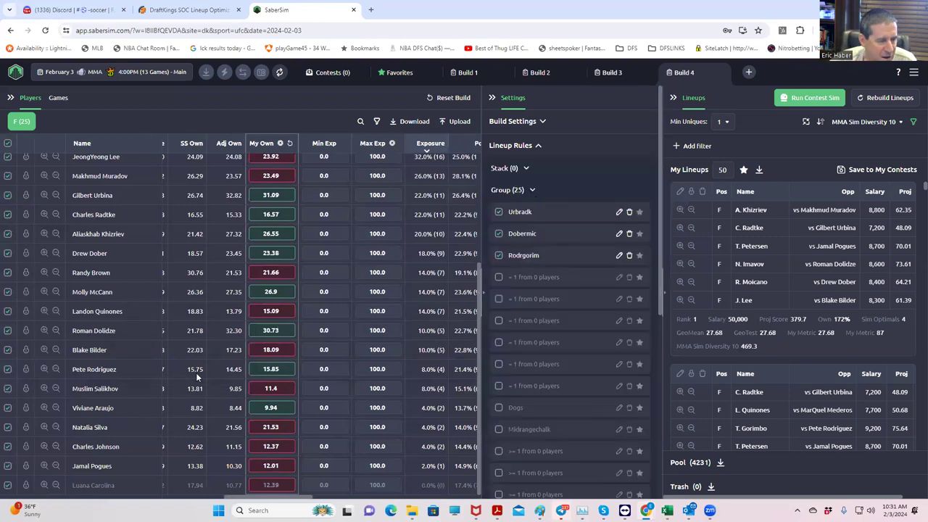
# Exclude Molly McCann and Natalia Silva from the player pool of Build 4
pyautogui.scroll(3, 196, 373)
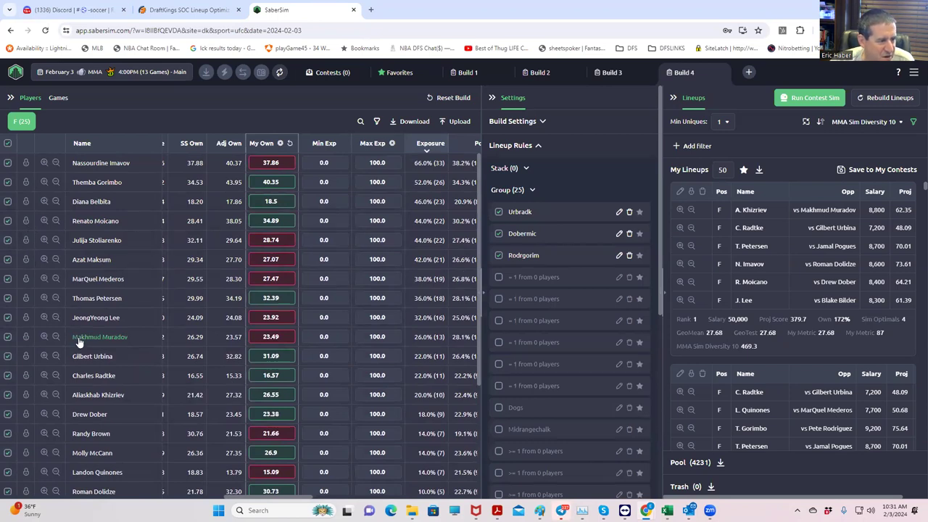
pyautogui.scroll(-2, 112, 391)
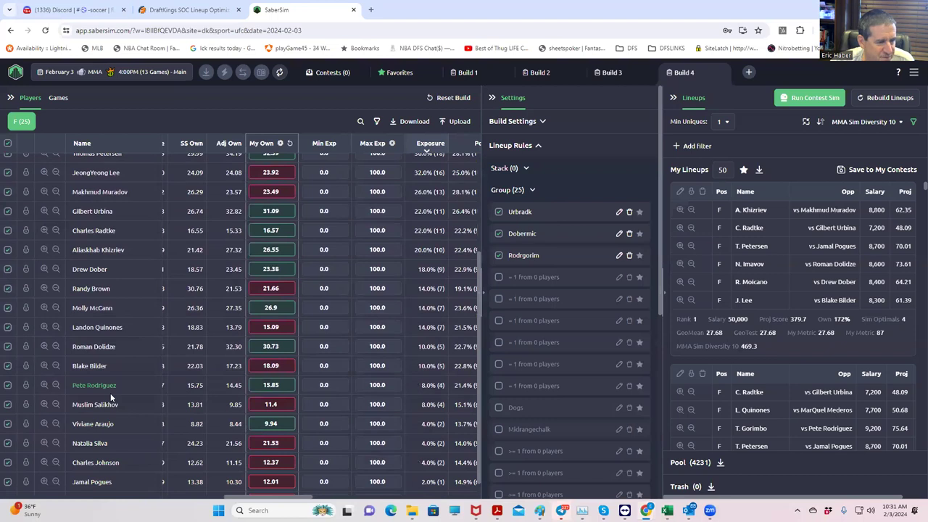
pyautogui.scroll(2, 128, 371)
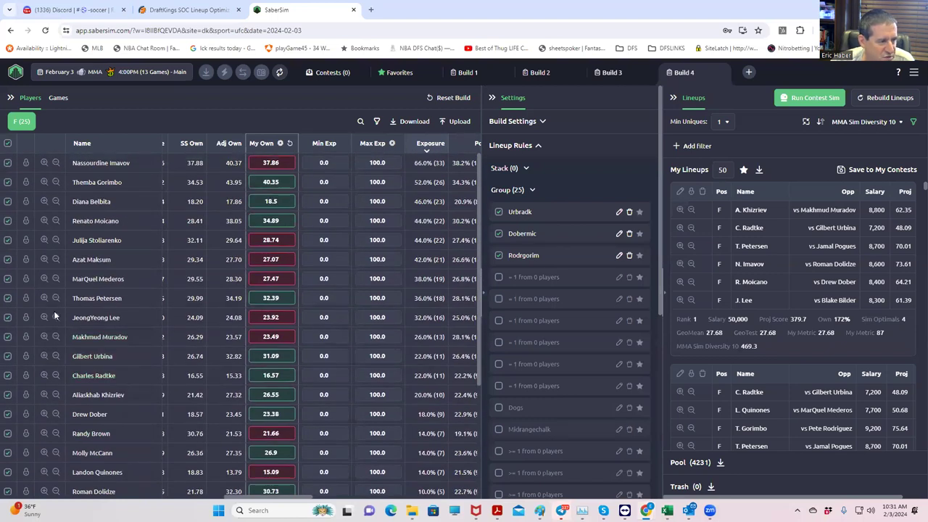
pyautogui.click(8, 452)
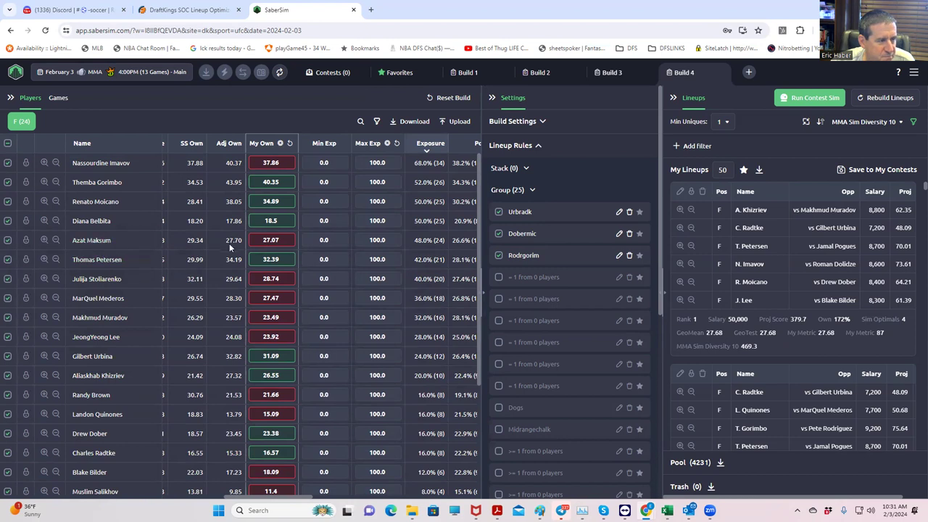
pyautogui.click(439, 98)
pyautogui.click(444, 310)
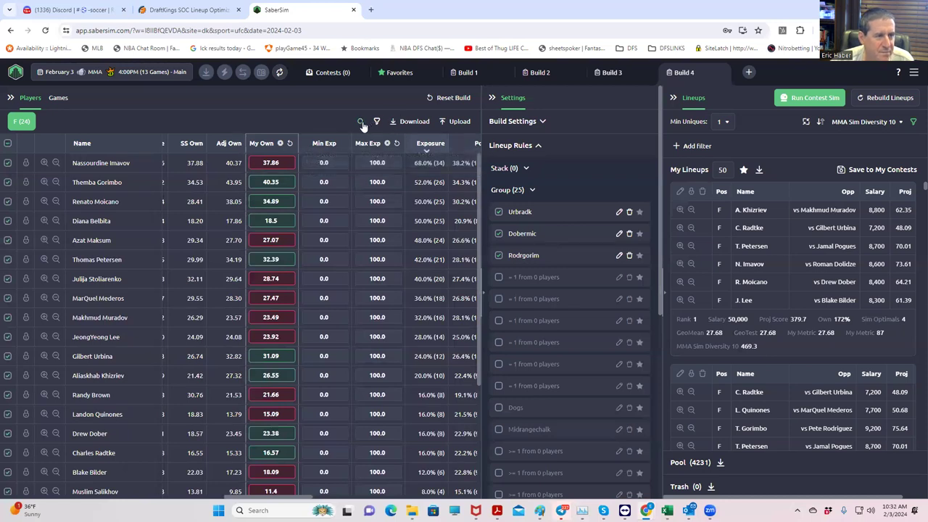
pyautogui.scroll(-2, 111, 336)
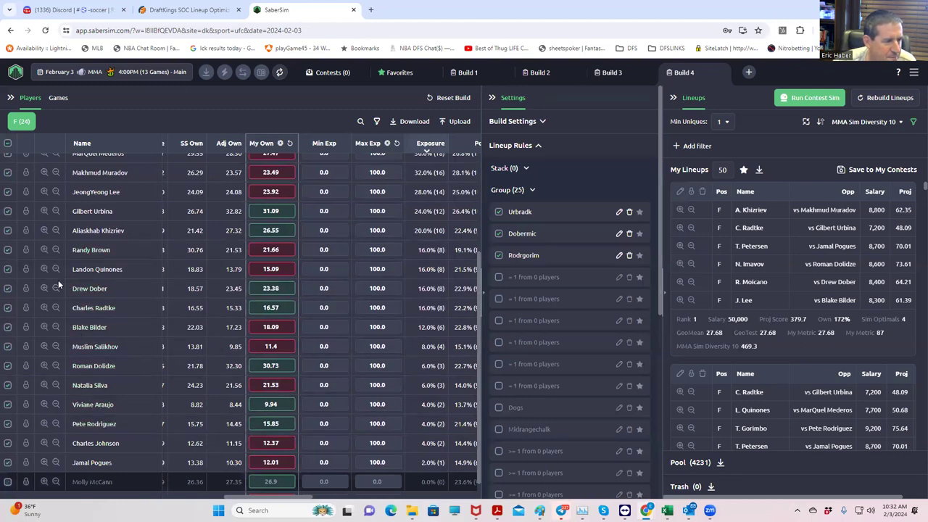
pyautogui.click(7, 385)
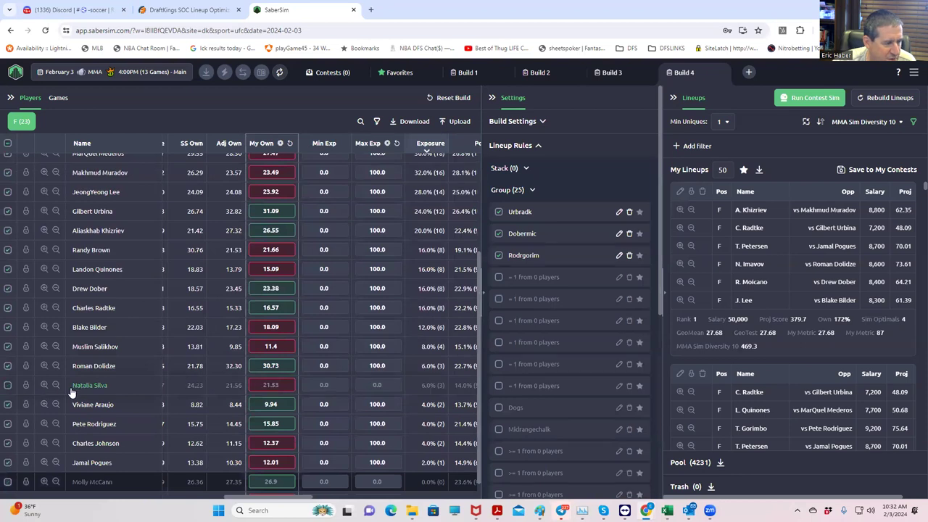
pyautogui.click(464, 303)
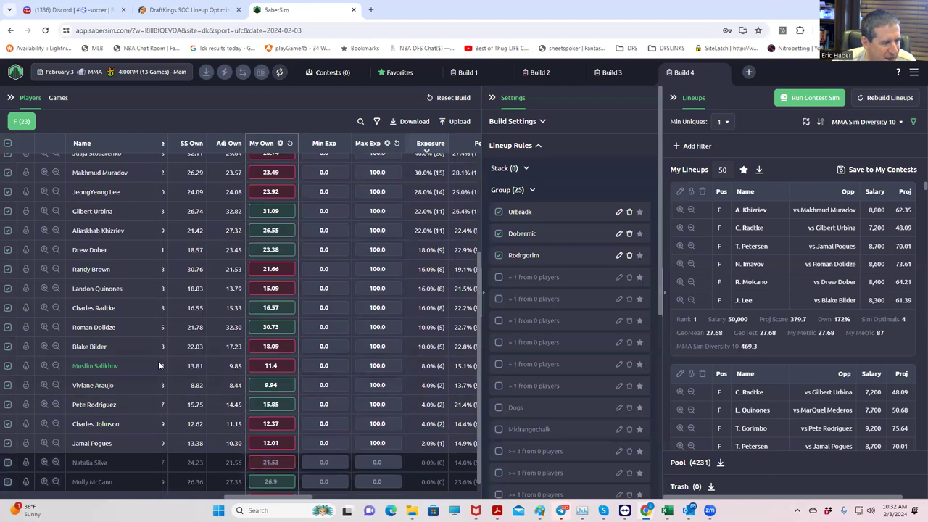
# Set Pete Rodriguez's minimum exposure to 50 in the Players table
pyautogui.scroll(2, 151, 344)
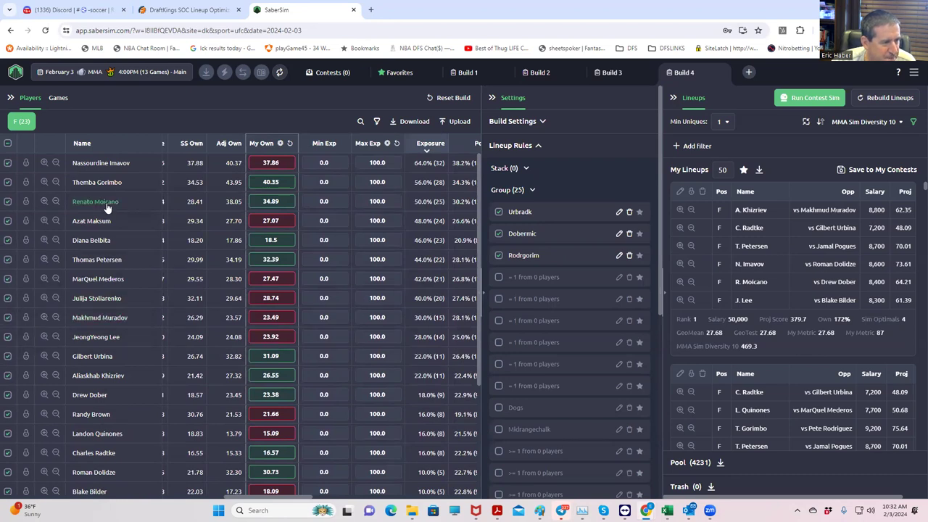
pyautogui.scroll(-1, 101, 353)
pyautogui.scroll(-3, 101, 353)
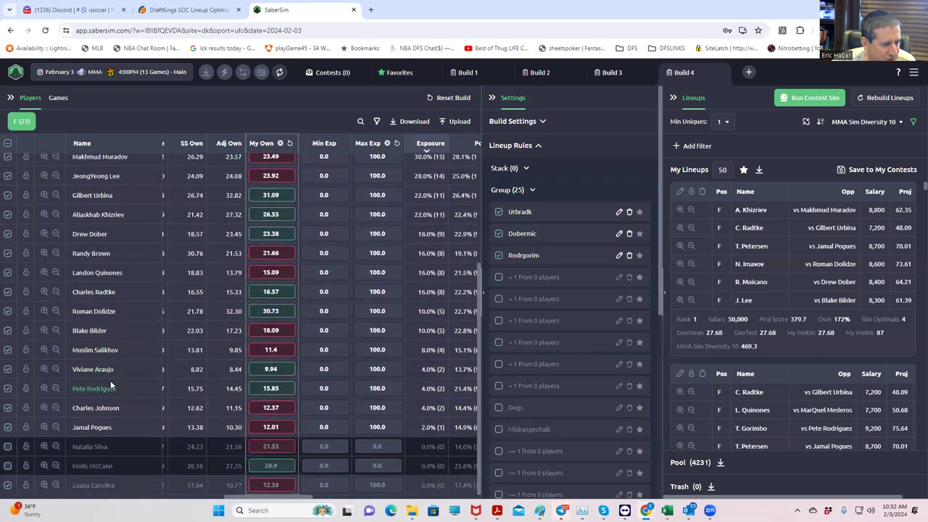
pyautogui.moveTo(290, 499); pyautogui.dragTo(317, 494)
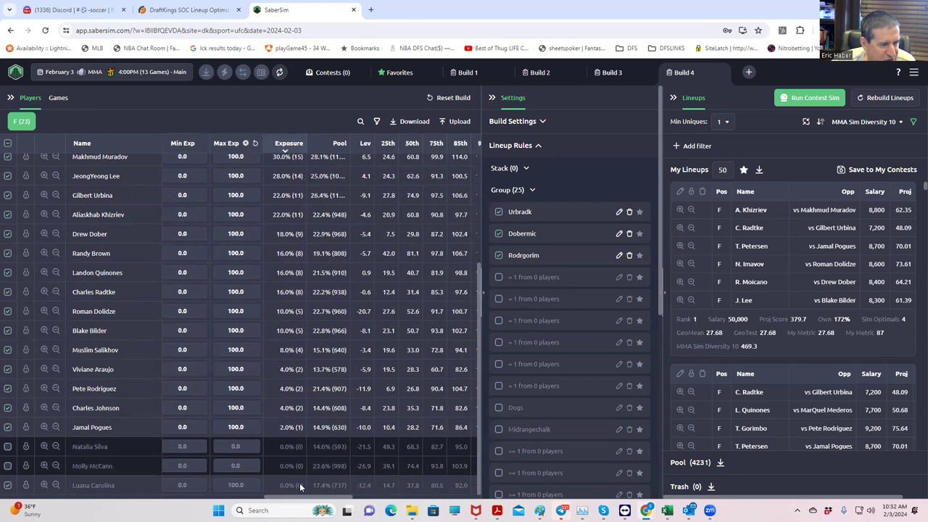
pyautogui.click(175, 389)
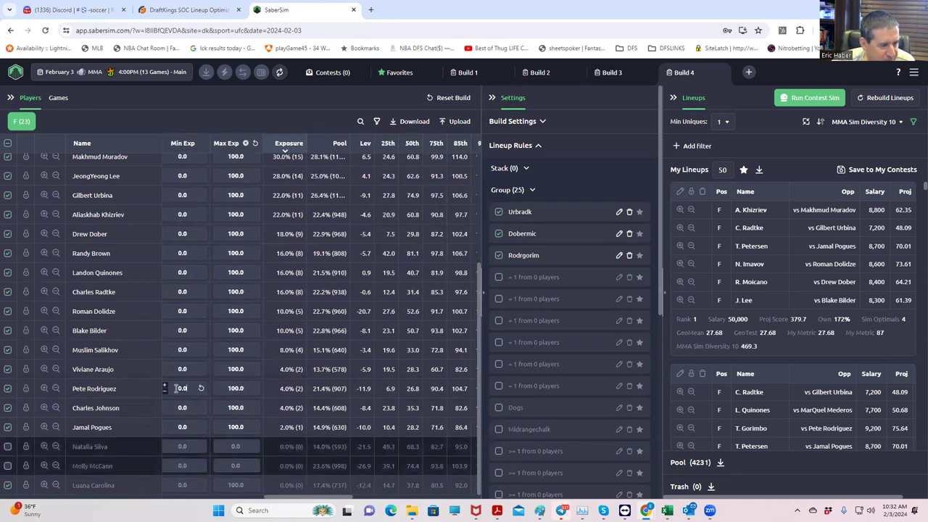
pyautogui.hscroll(-2, 176, 388)
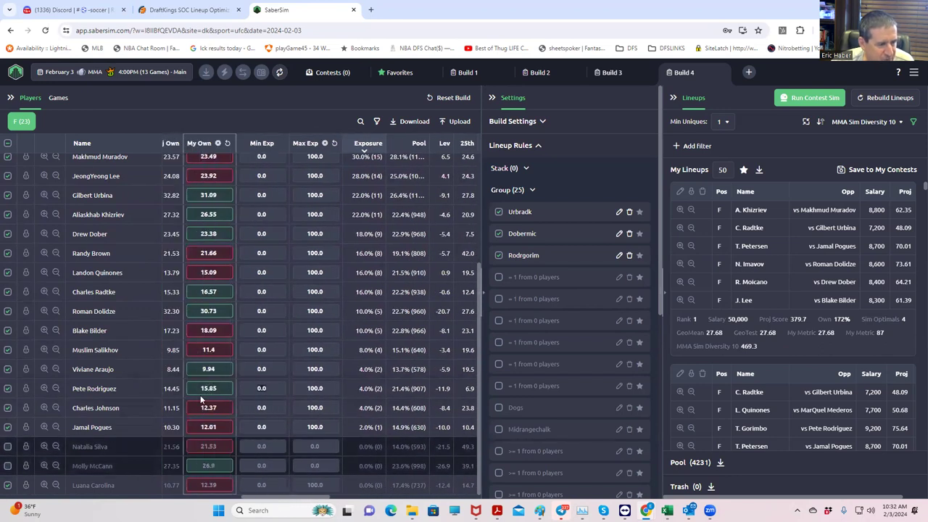
pyautogui.write('50')
pyautogui.click(263, 408)
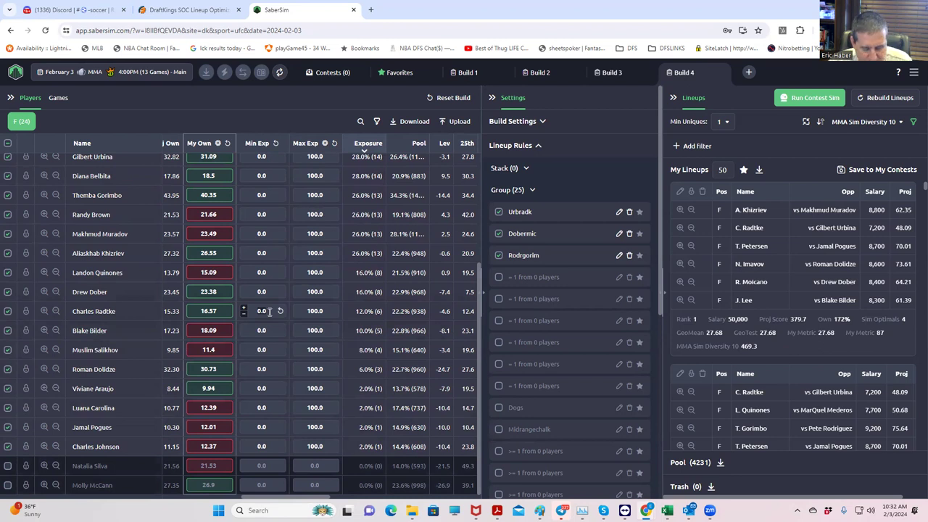
# Set the minimum exposure of both Charles Radtke and Pete Rodriguez to 30 in the Players table
pyautogui.write('0')
pyautogui.press('Return')
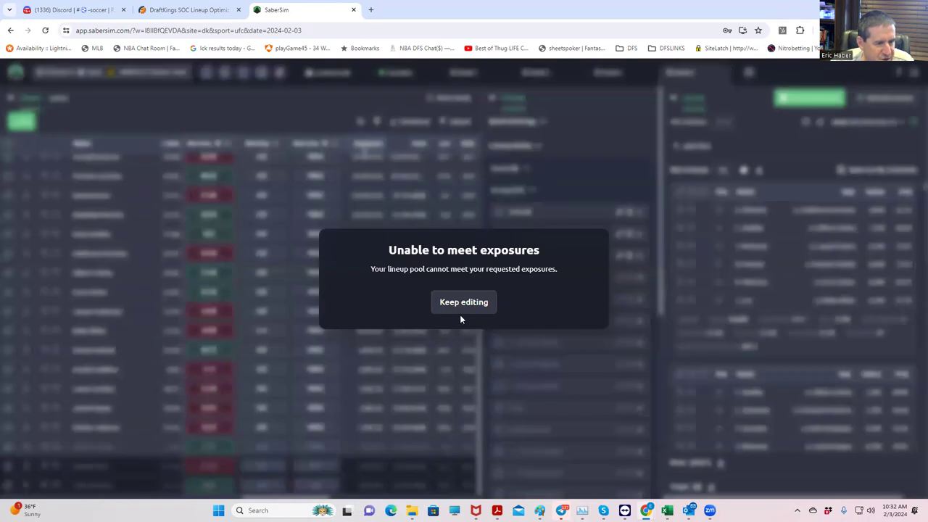
pyautogui.click(462, 305)
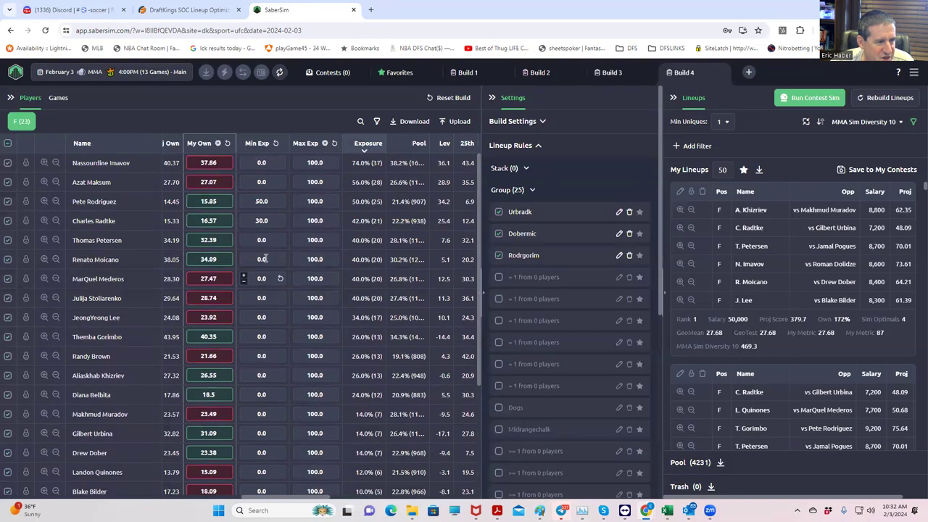
pyautogui.click(252, 202)
pyautogui.write('30')
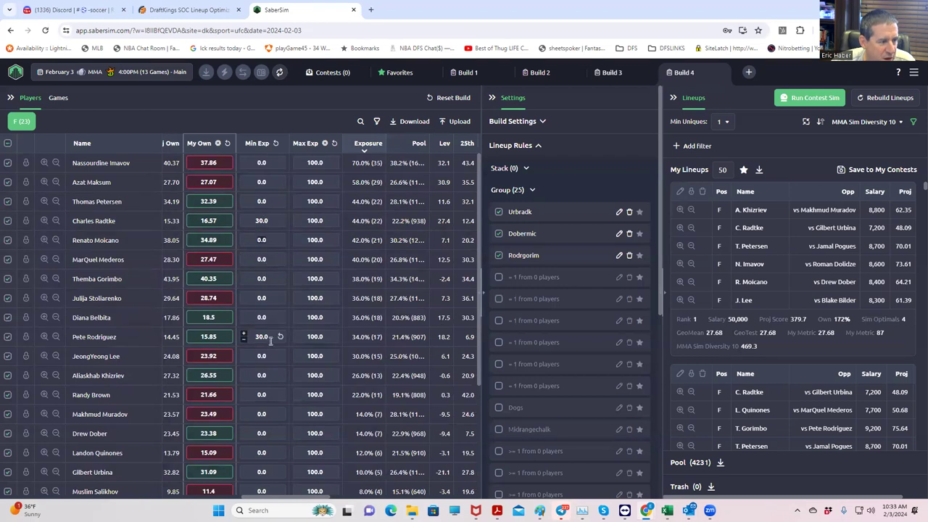
# Set the minimum exposure to 35 for Drew Dober and 65 for Renato Moicano
pyautogui.scroll(-3, 264, 333)
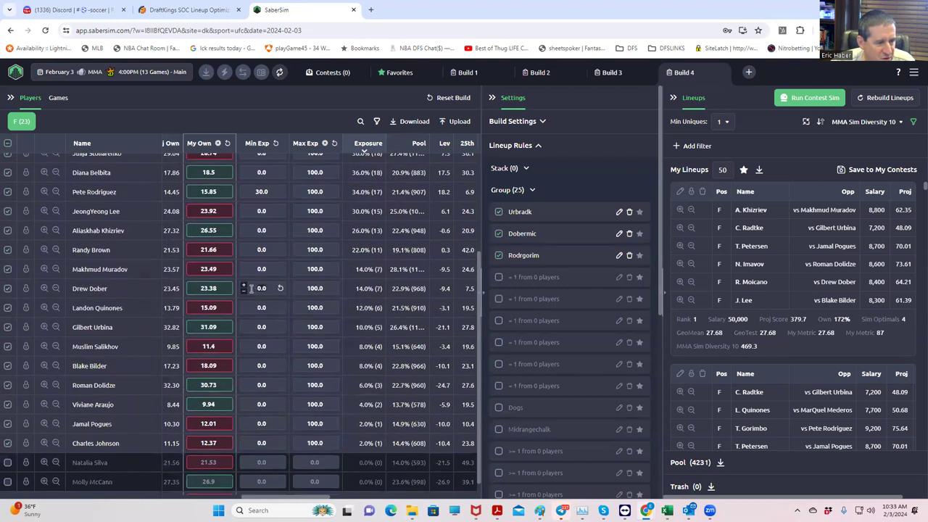
pyautogui.write('5')
pyautogui.press('Return')
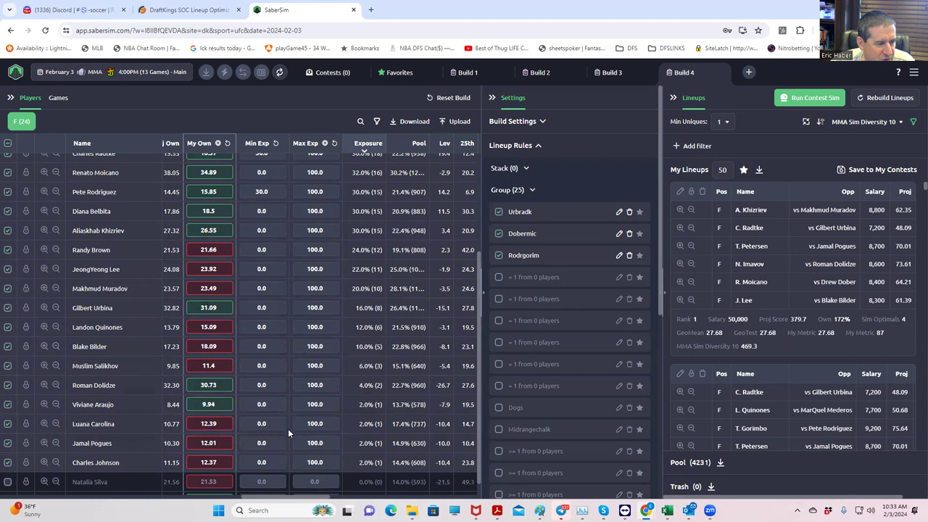
pyautogui.scroll(2, 303, 354)
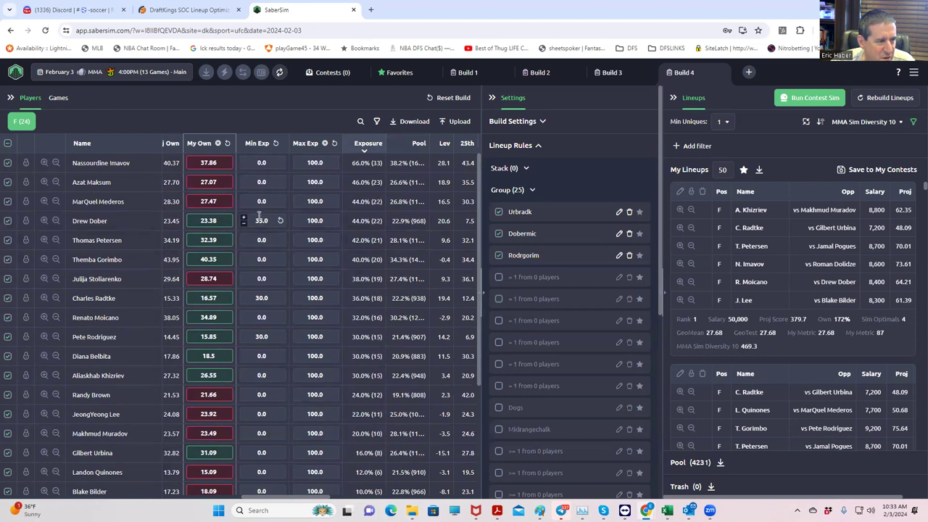
pyautogui.click(270, 320)
pyautogui.write('65')
pyautogui.press('Return')
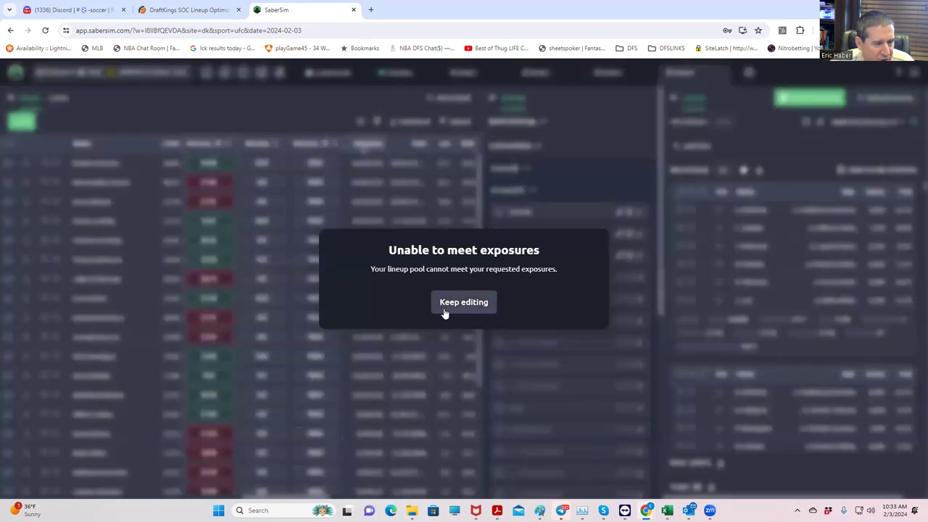
pyautogui.click(442, 309)
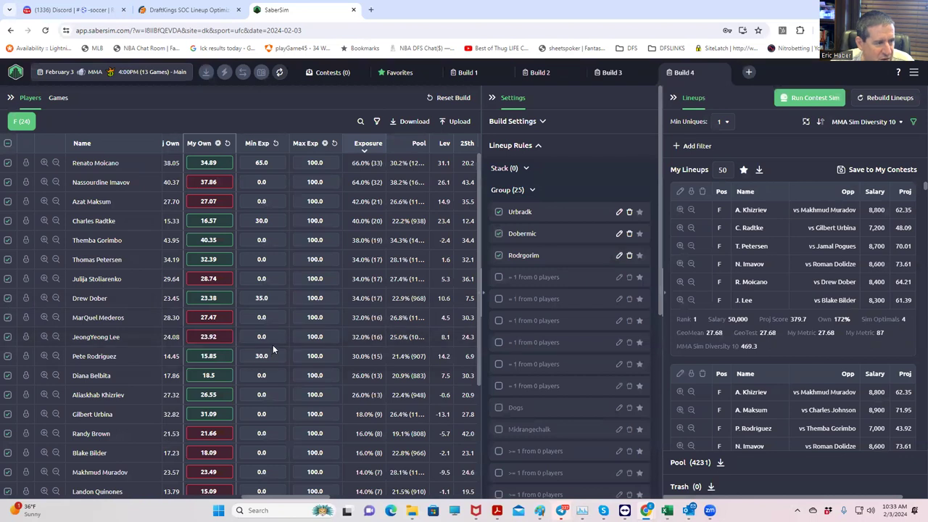
# Set the minimum exposure to 70 for Themba Gorimbo and 65 for Gilbert Urbina
pyautogui.scroll(-3, 283, 413)
pyautogui.scroll(-1, 278, 421)
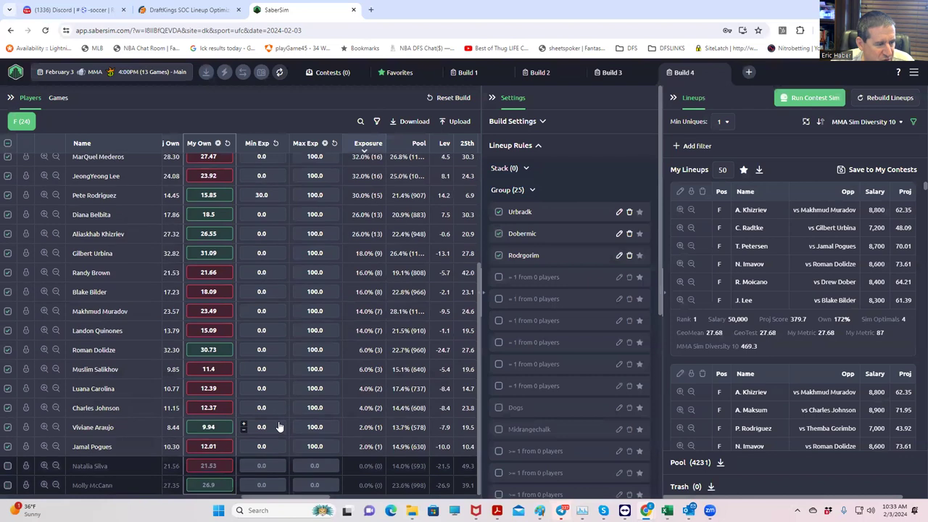
pyautogui.scroll(4, 279, 424)
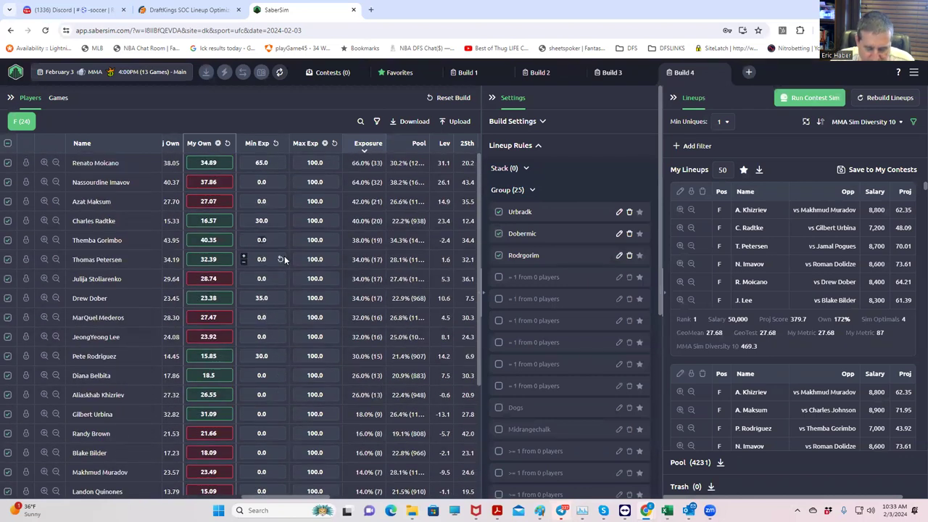
pyautogui.write('70')
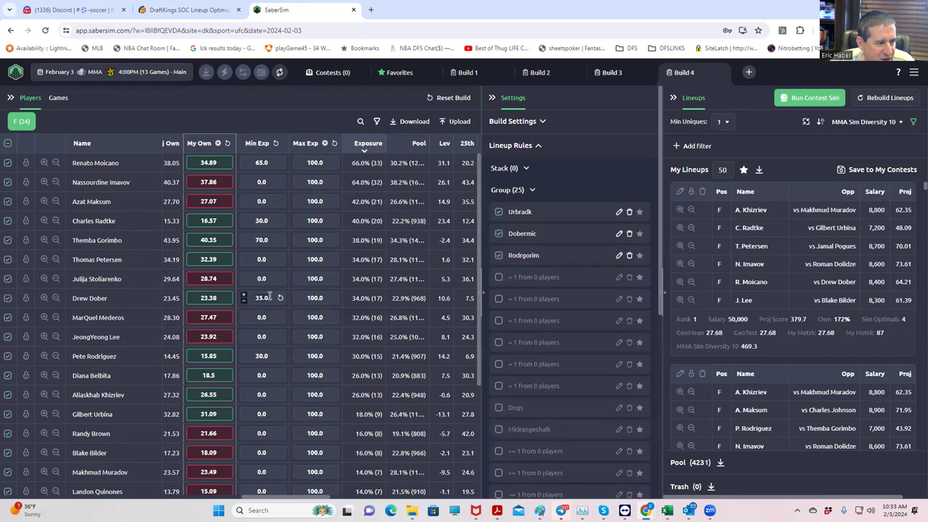
pyautogui.click(254, 413)
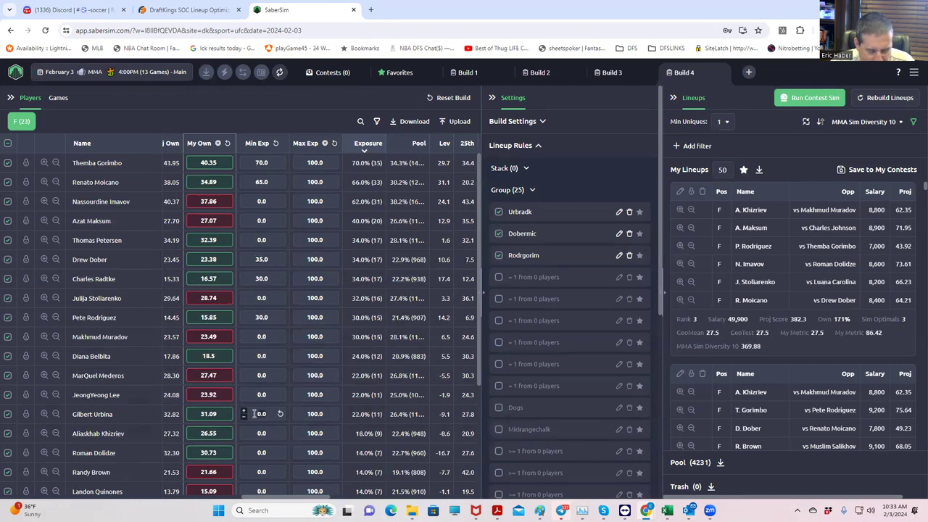
pyautogui.write('65')
pyautogui.press('Return')
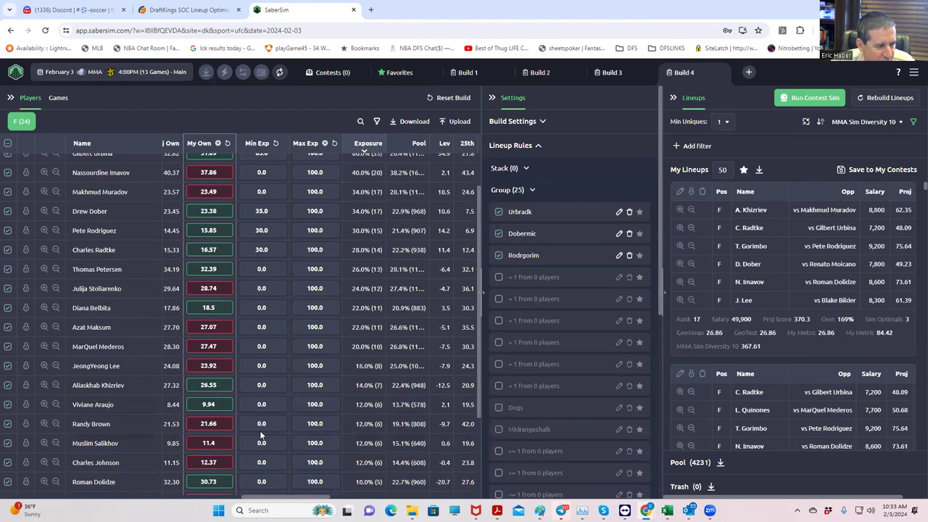
# Set Charles Radtke's minimum exposure to 35 in the Players table
pyautogui.scroll(-2, 261, 435)
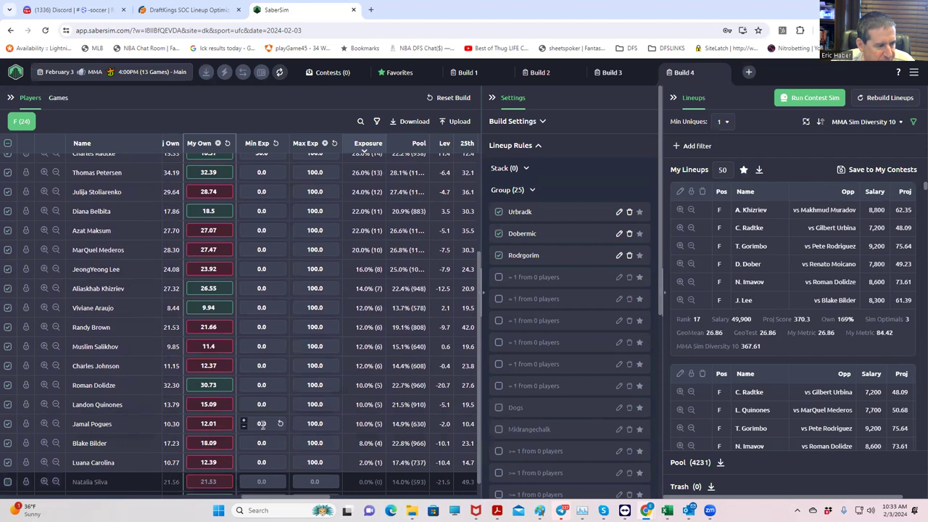
pyautogui.scroll(2, 285, 370)
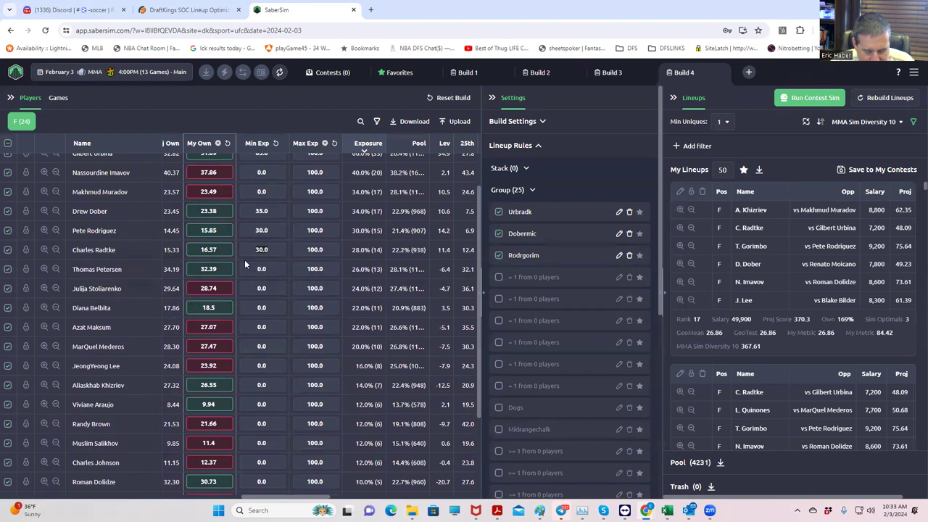
pyautogui.press('Up')
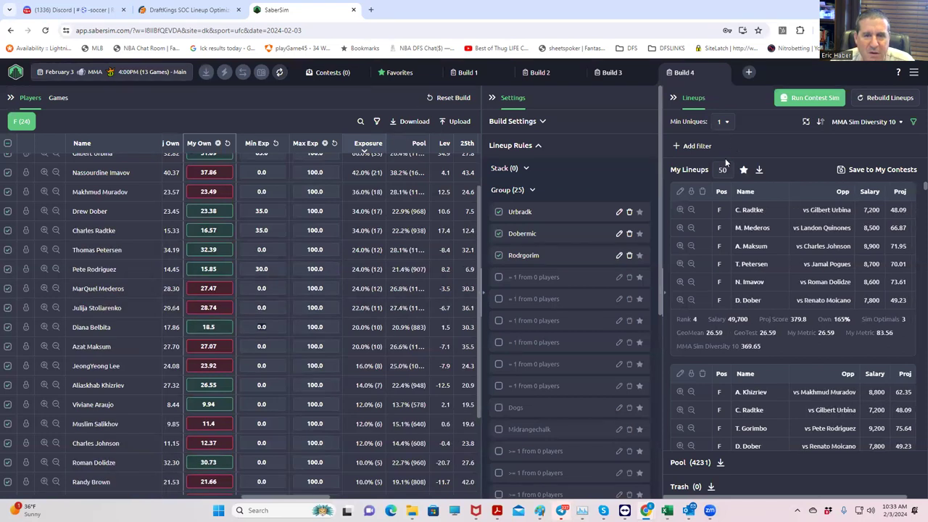
pyautogui.scroll(2, 379, 213)
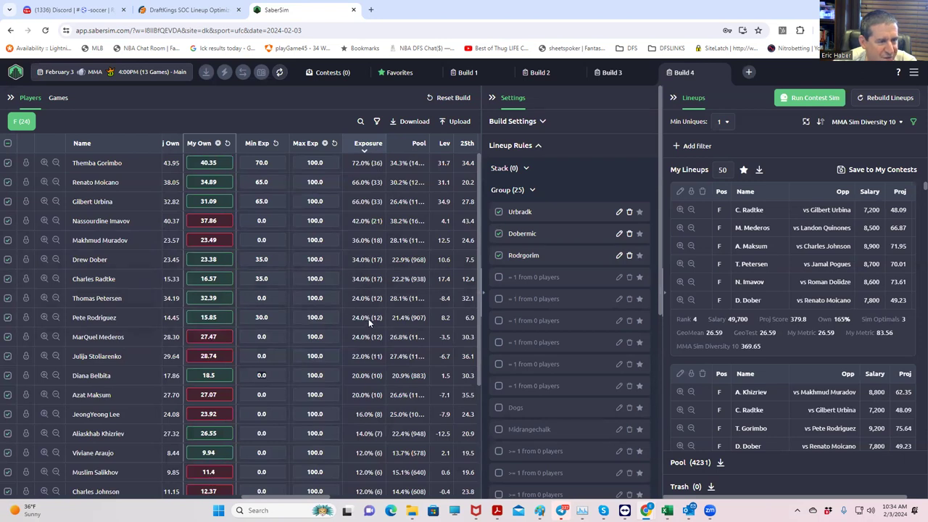
pyautogui.moveTo(271, 317)
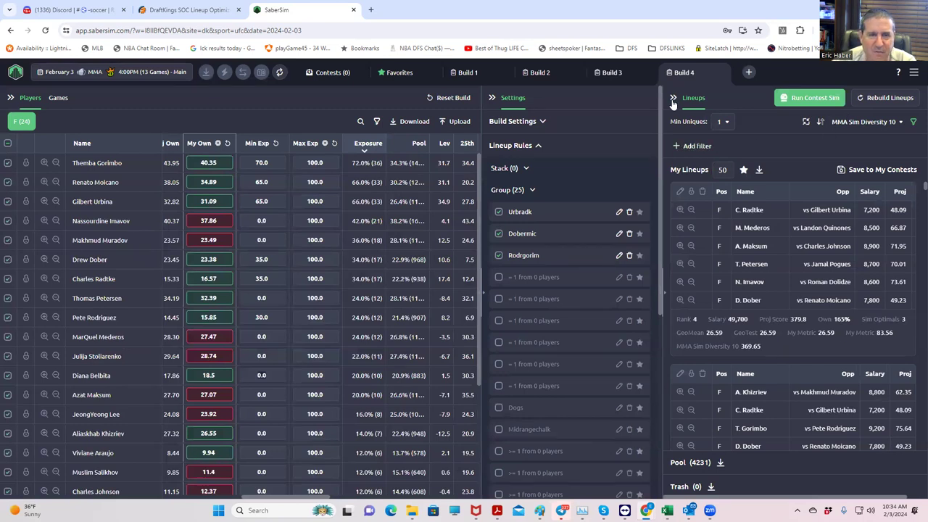
# Set the pool size of Build 4 to 1000 in the build settings and rebuild the lineups
pyautogui.click(542, 121)
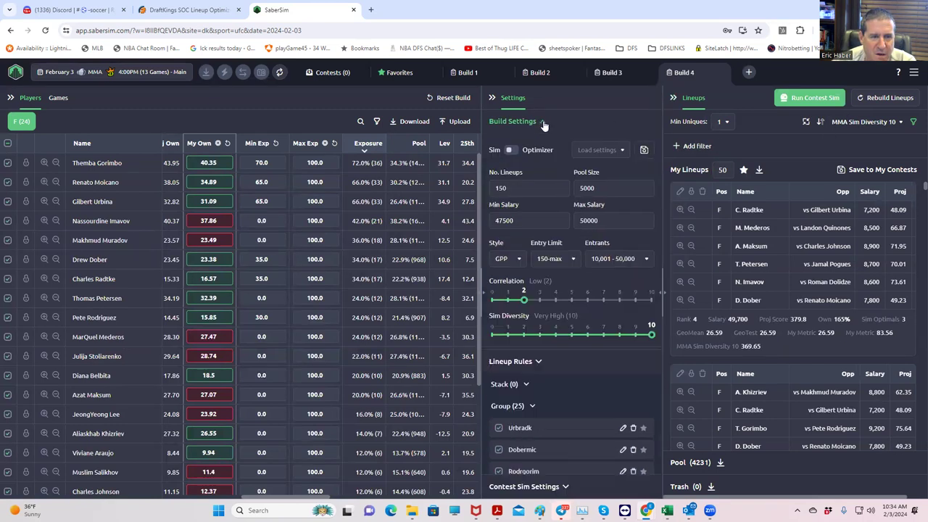
pyautogui.doubleClick(569, 188)
pyautogui.write('10000')
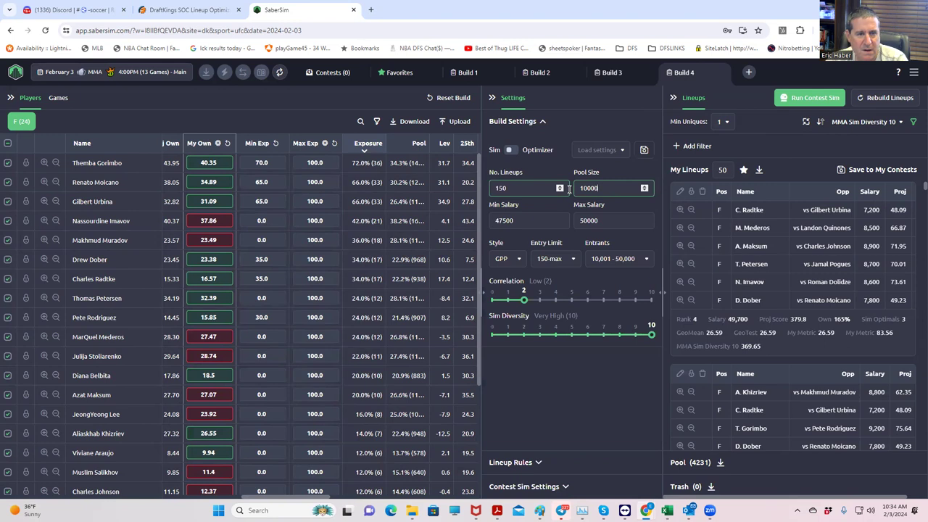
pyautogui.press('BackSpace')
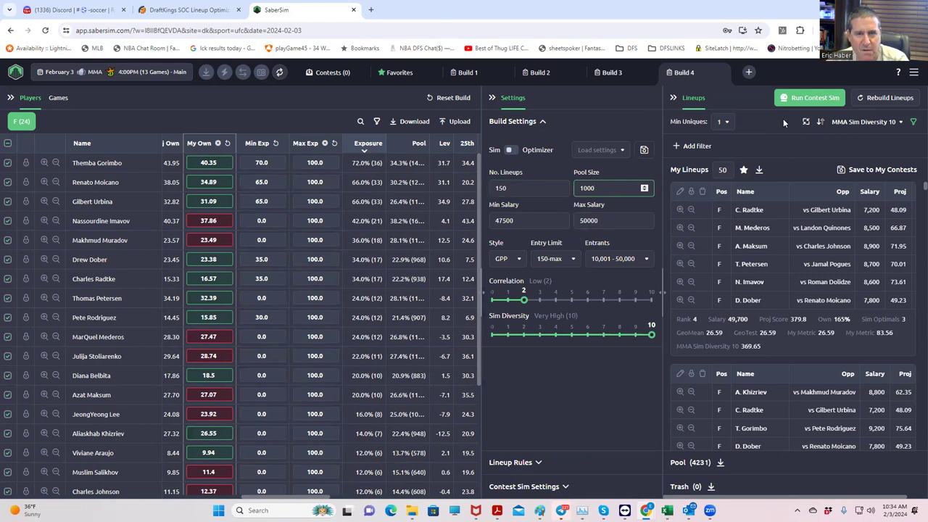
pyautogui.click(874, 103)
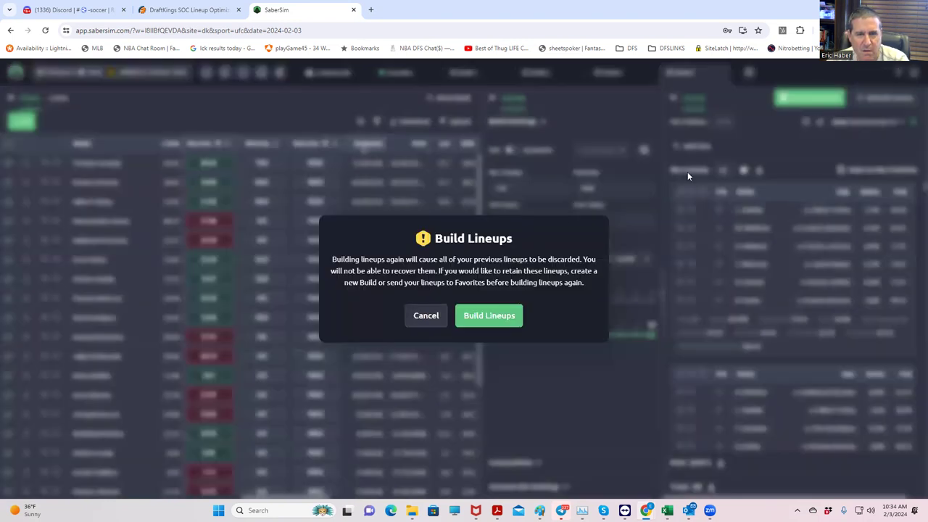
pyautogui.click(480, 319)
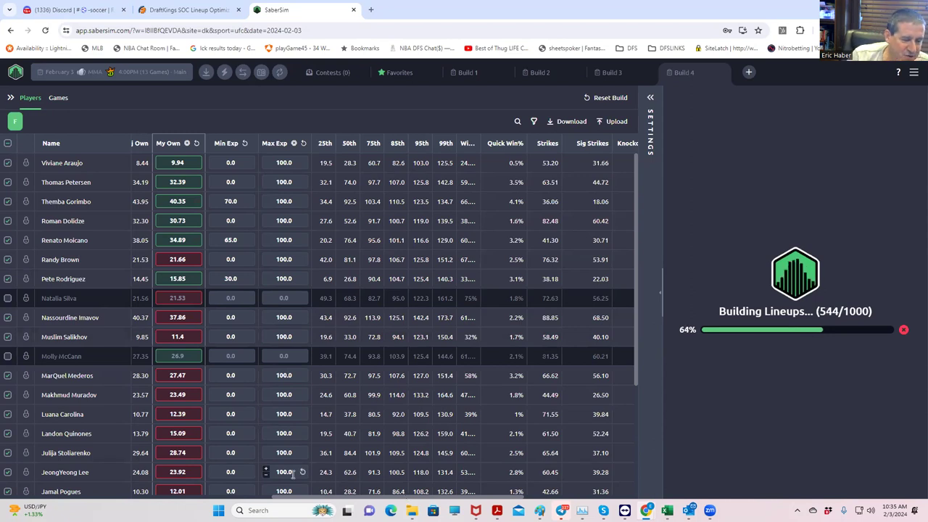
# Set Thomas Petersen's minimum exposure to 50 in the rebuilt Build 4
pyautogui.moveTo(310, 499); pyautogui.dragTo(111, 484)
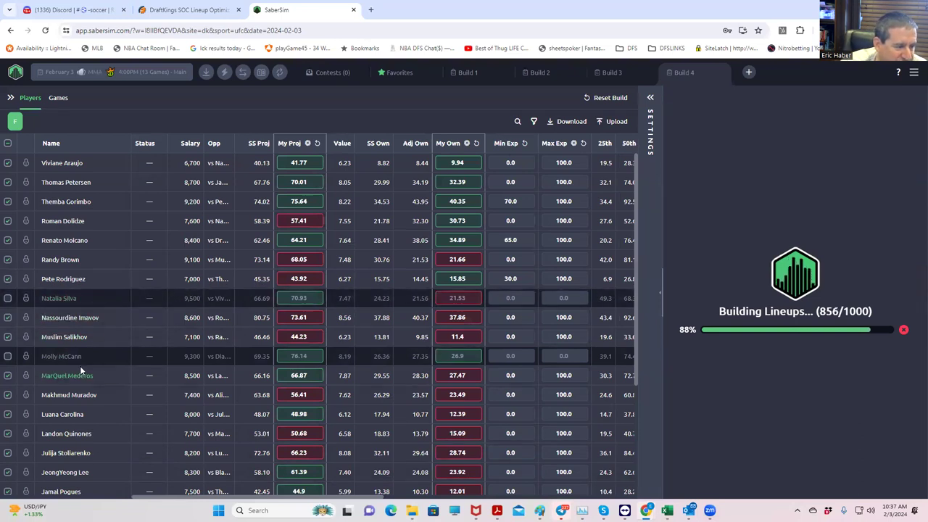
pyautogui.scroll(-2, 136, 428)
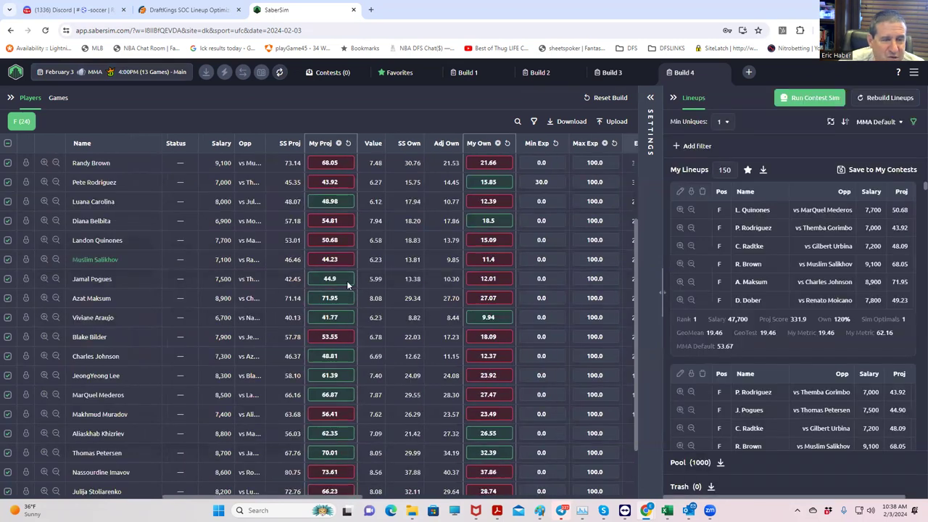
pyautogui.click(461, 302)
pyautogui.scroll(2, 324, 300)
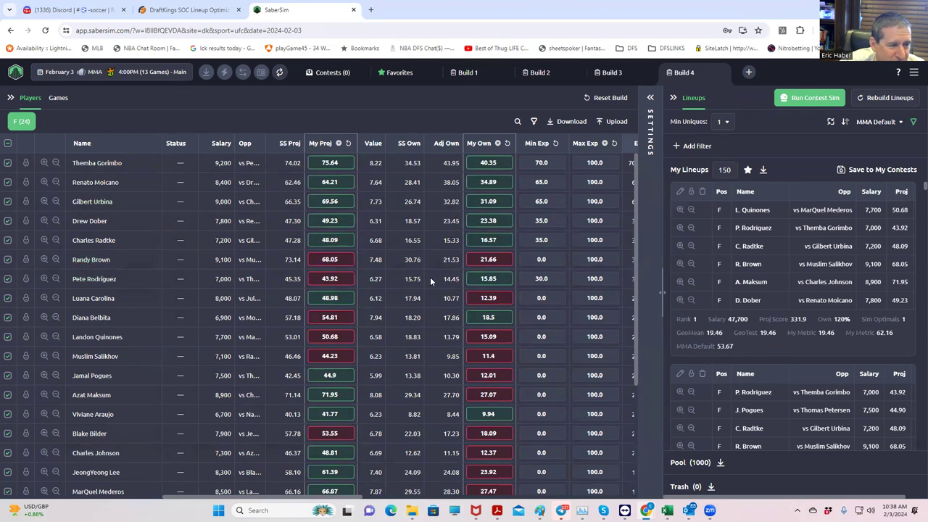
pyautogui.scroll(-2, 404, 323)
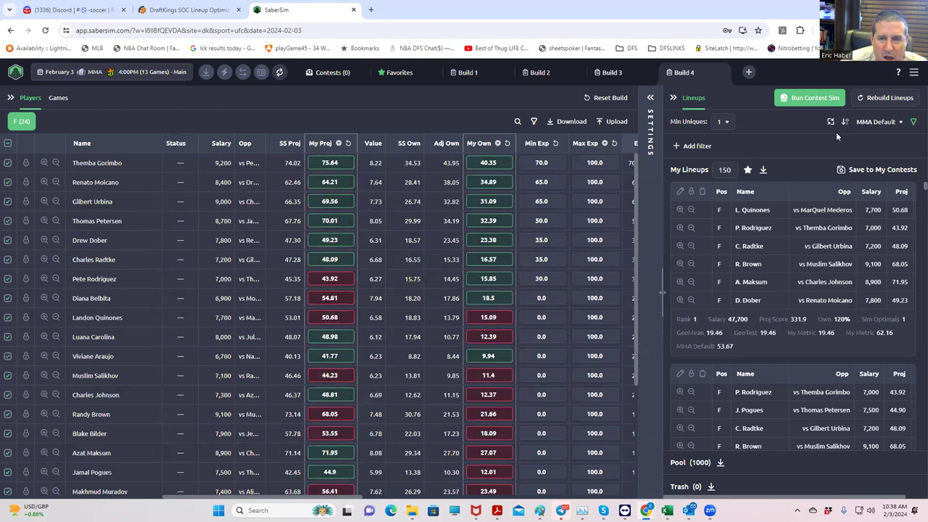
pyautogui.click(875, 123)
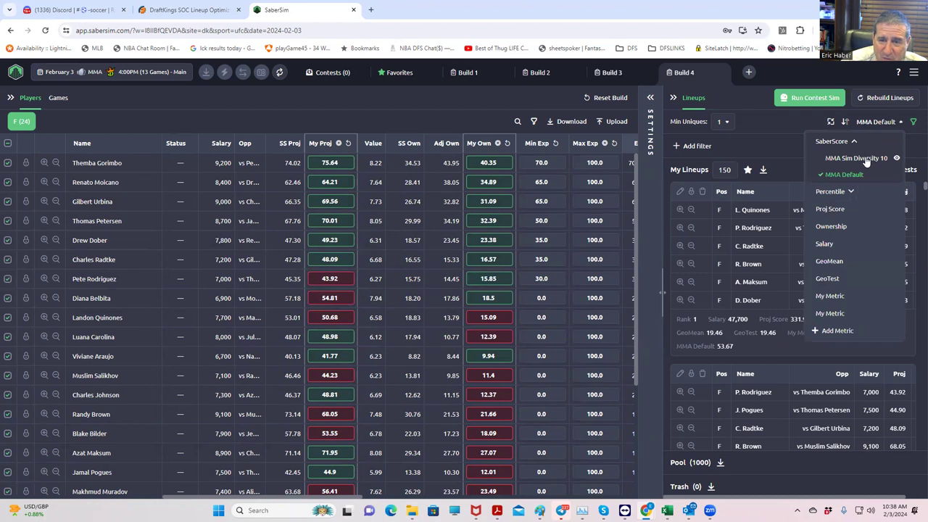
pyautogui.click(768, 145)
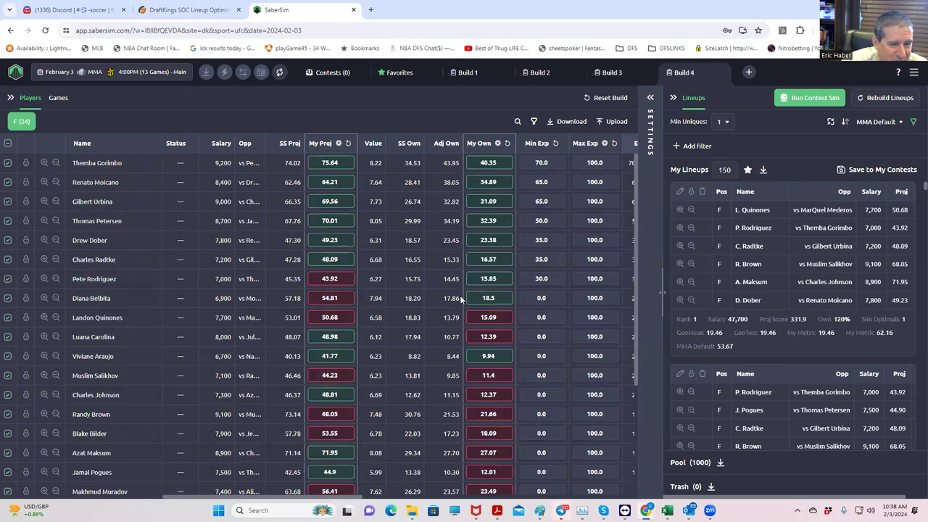
pyautogui.moveTo(345, 500); pyautogui.dragTo(368, 499)
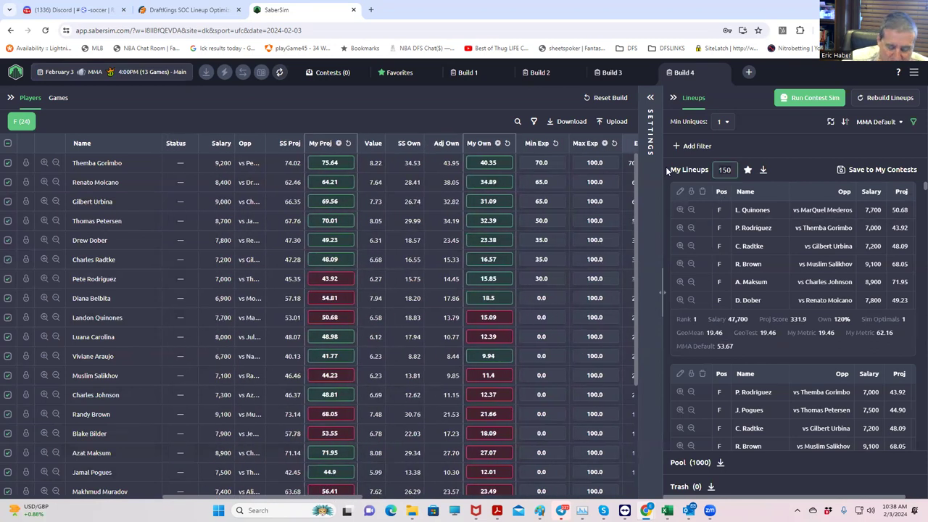
# Set the number of lineups kept in My Lineups to 25
pyautogui.doubleClick(725, 169)
pyautogui.write('25')
pyautogui.press('Return')
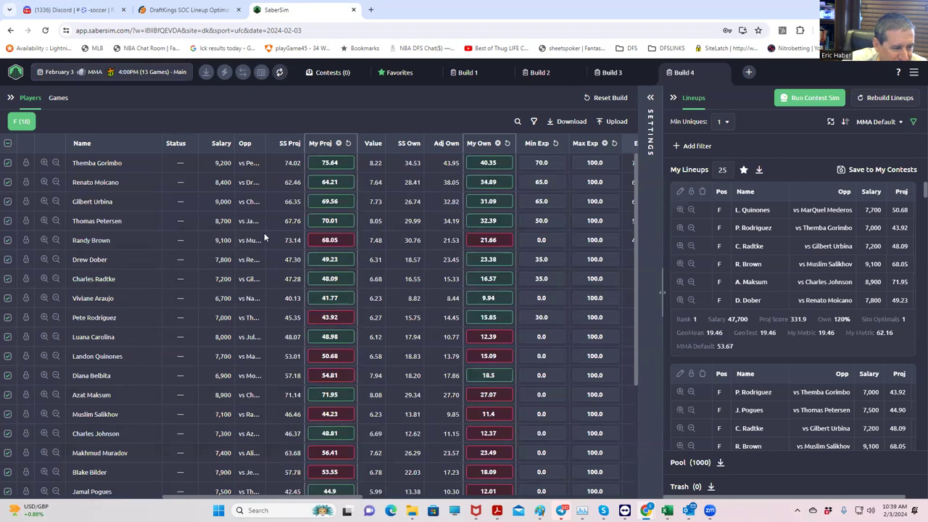
# Review the players used in the 25 lineups, export the lineups and open the downloaded UFC_2024-02-03_DK_Main file
pyautogui.scroll(-2, 408, 297)
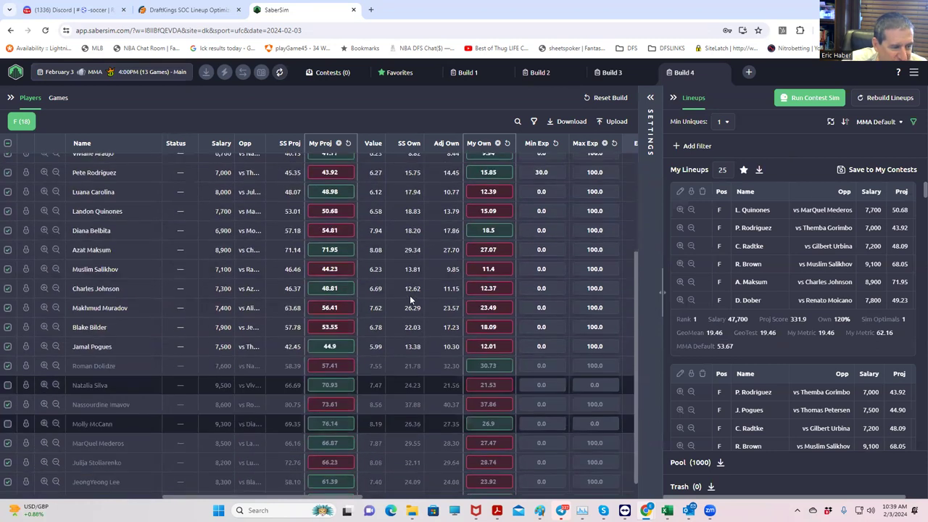
pyautogui.scroll(2, 410, 292)
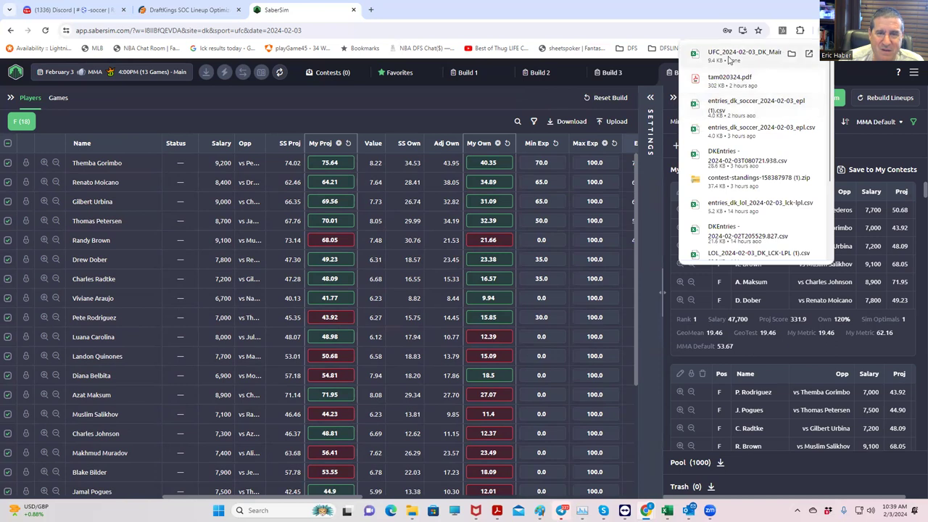
pyautogui.click(730, 58)
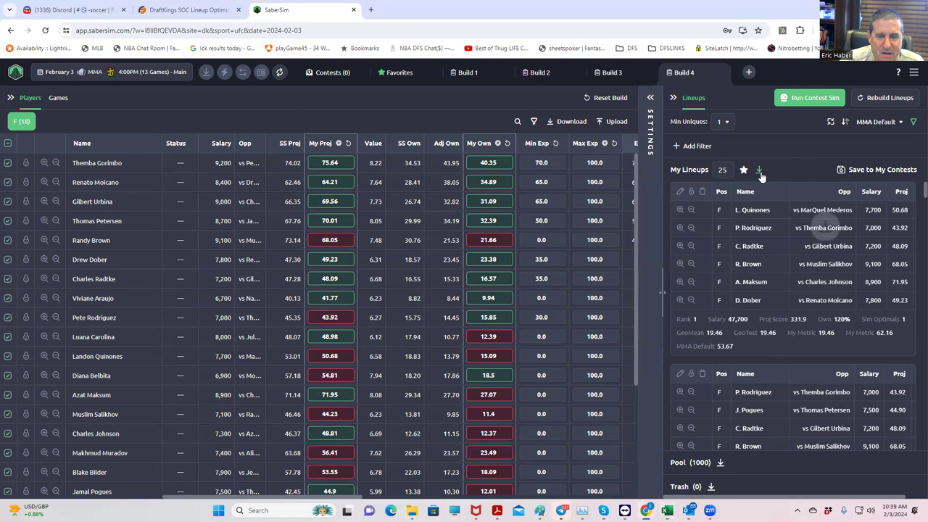
pyautogui.click(742, 30)
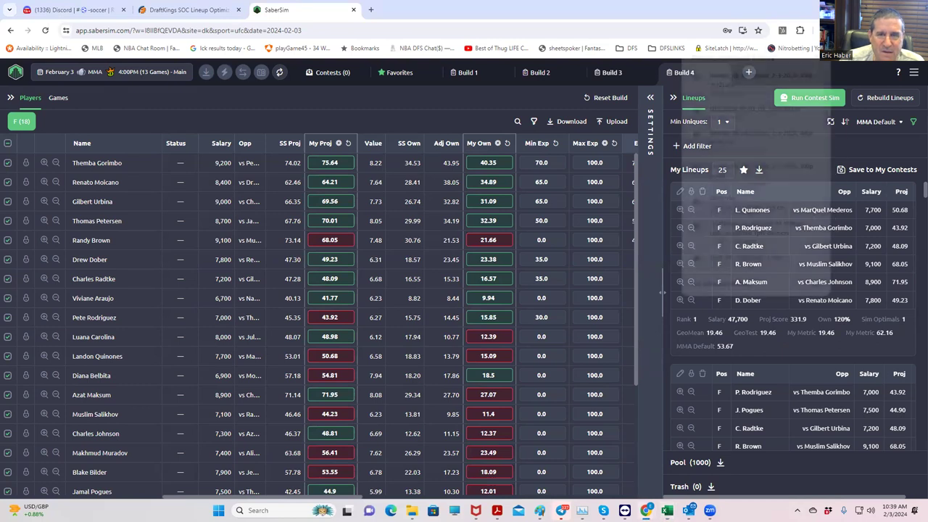
# Save the exported lineups file as 25takesmmadef in the TrueDFS MMA folder, keeping the CSV format, and go back to SaberSim
pyautogui.click(311, 161)
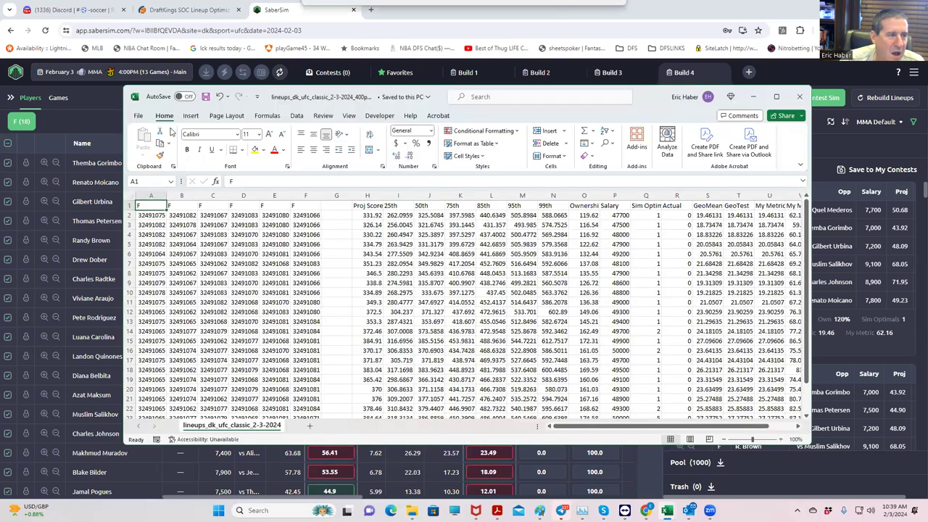
pyautogui.click(140, 118)
pyautogui.click(157, 265)
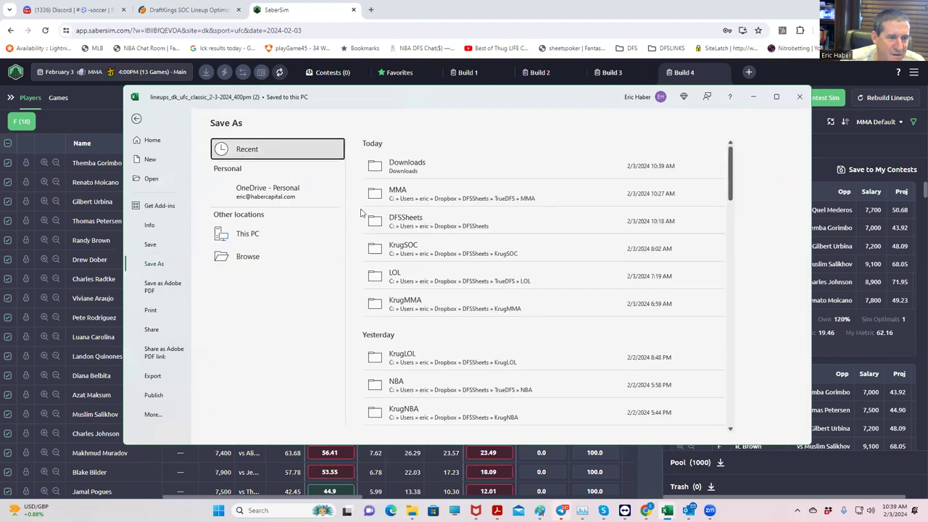
pyautogui.click(317, 150)
pyautogui.click(417, 212)
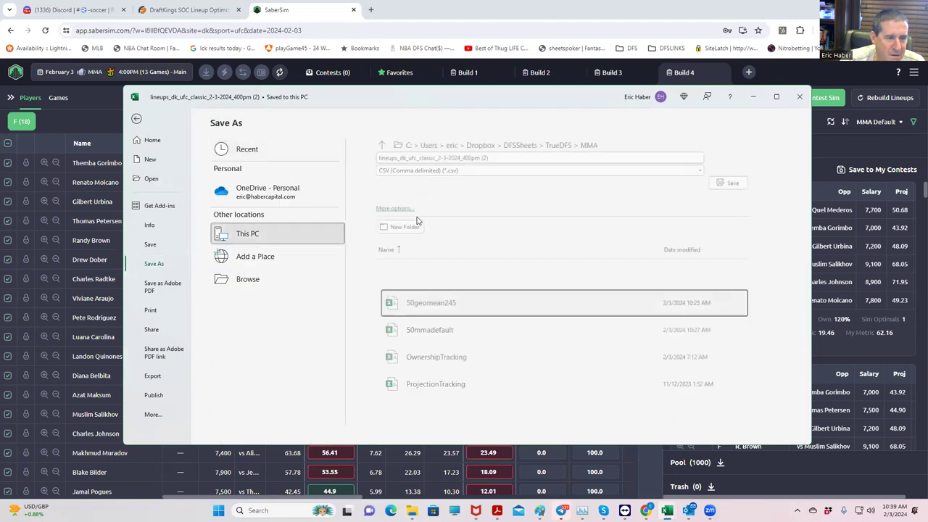
pyautogui.click(545, 158)
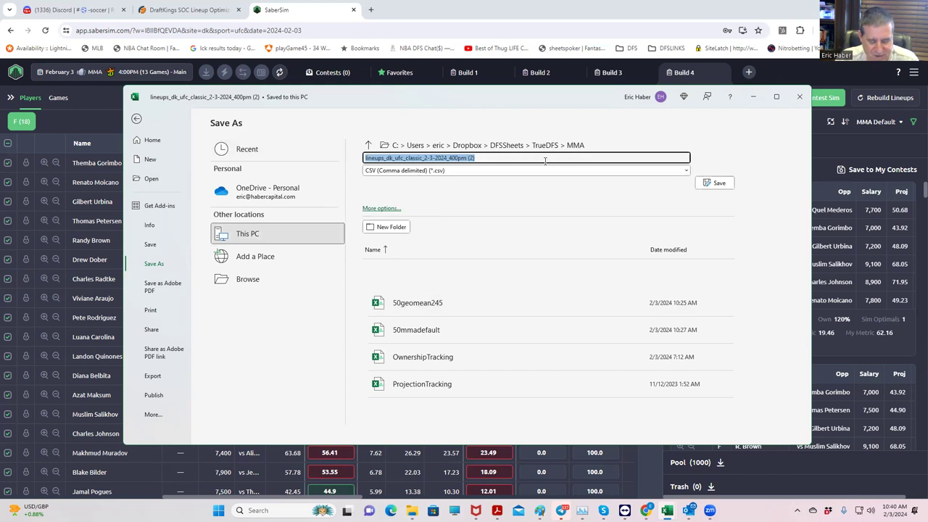
pyautogui.write('25takes')
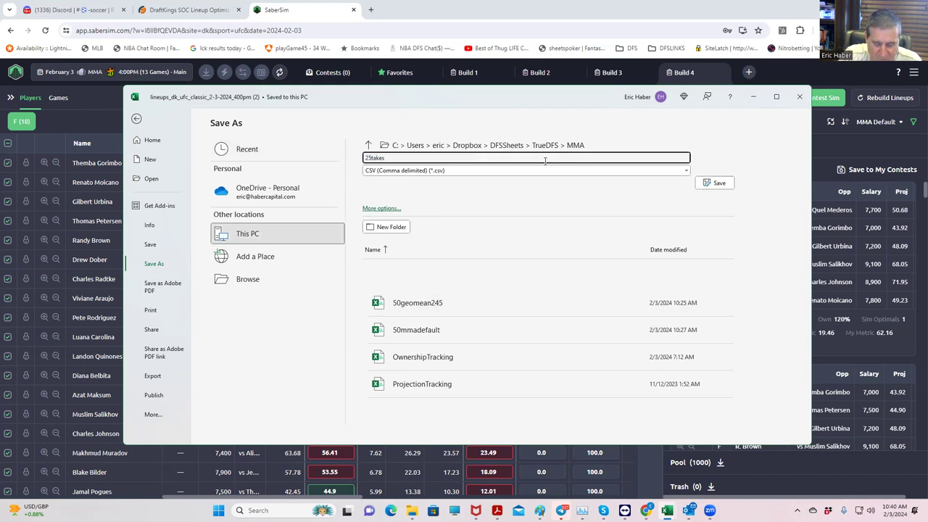
pyautogui.write('mmadef')
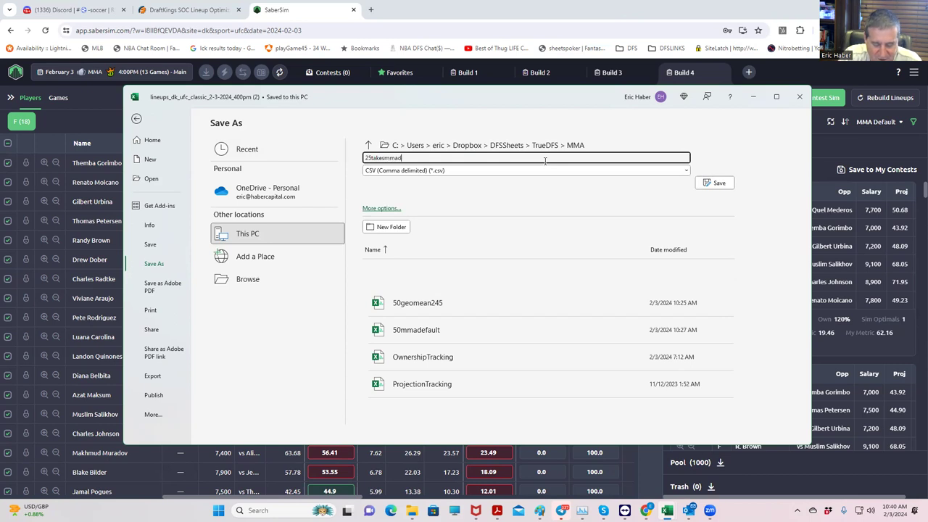
pyautogui.click(714, 182)
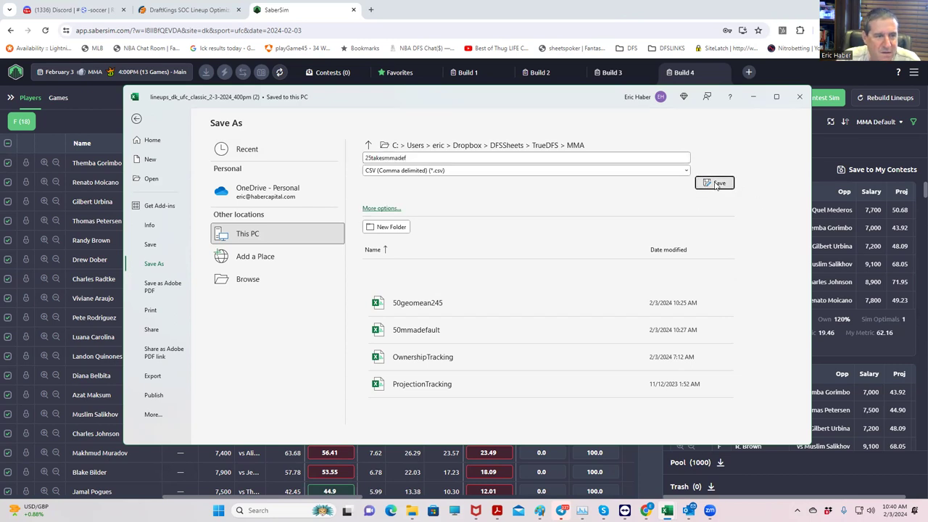
pyautogui.click(754, 102)
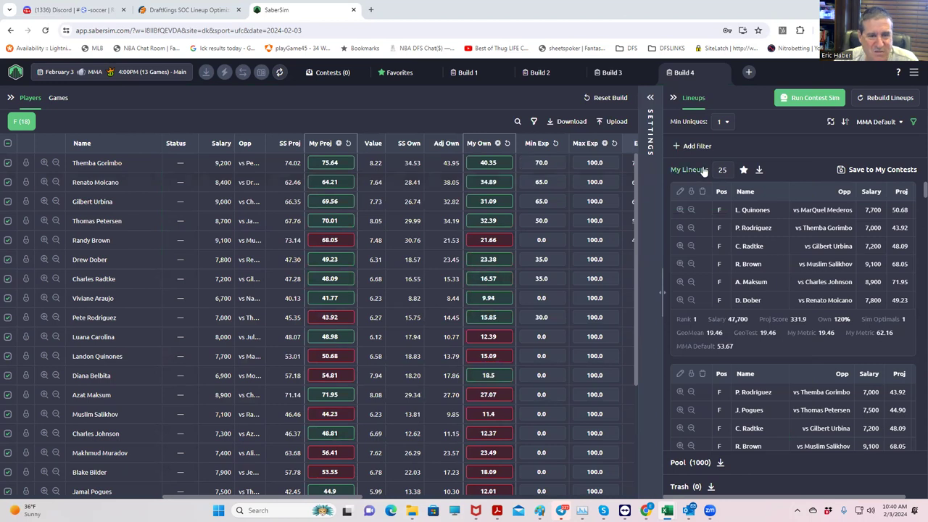
# Set the maximum salary of Build 4 to 49000 in the build settings
pyautogui.click(650, 97)
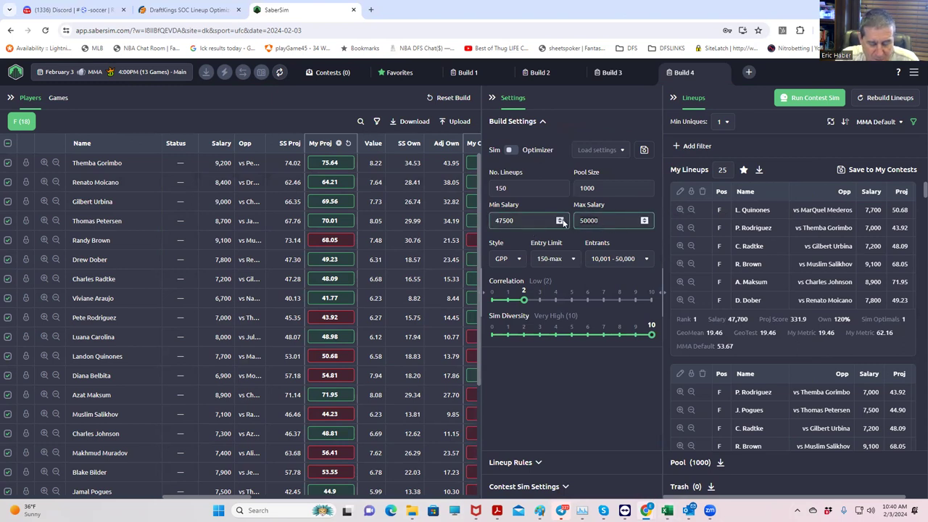
pyautogui.press('BackSpace')
pyautogui.press('BackSpace')
pyautogui.press('BackSpace')
pyautogui.press('BackSpace')
pyautogui.press('BackSpace')
pyautogui.write('49000')
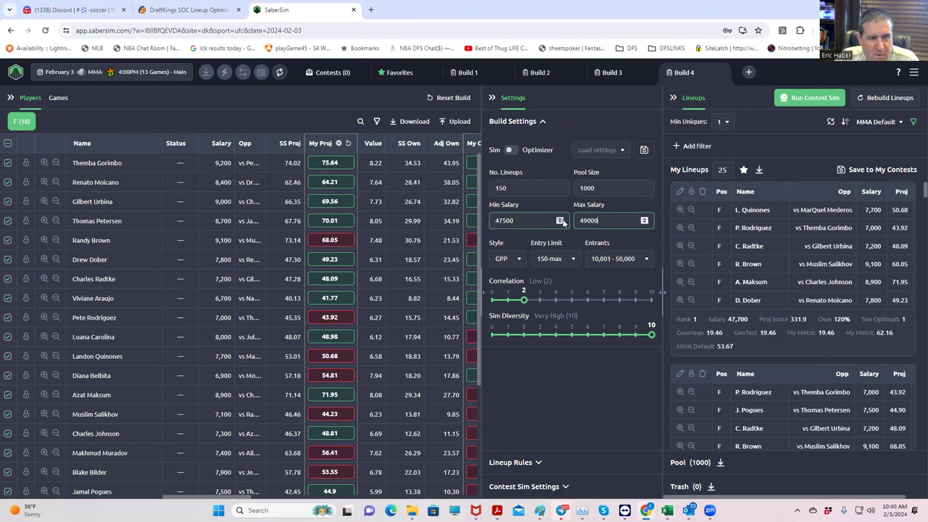
pyautogui.click(560, 390)
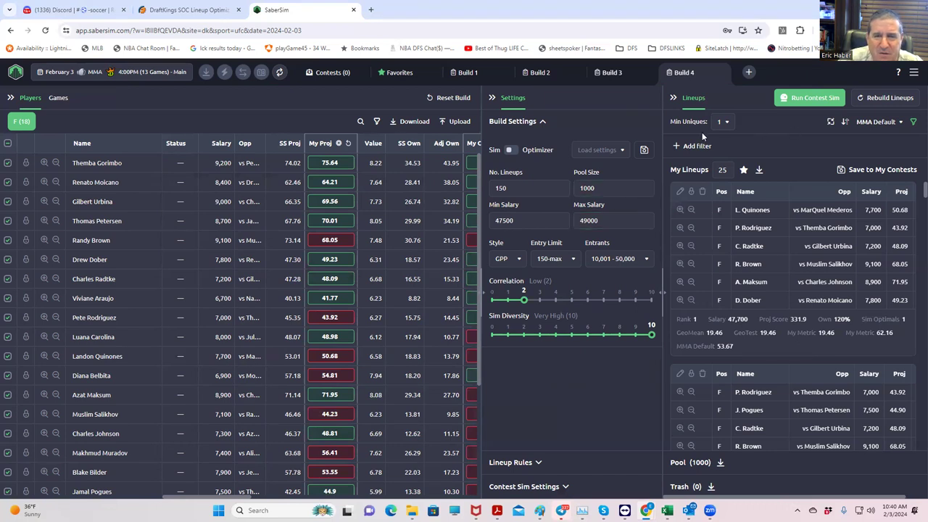
# Set the number of lineups for Build 4 to 25
pyautogui.click(524, 189)
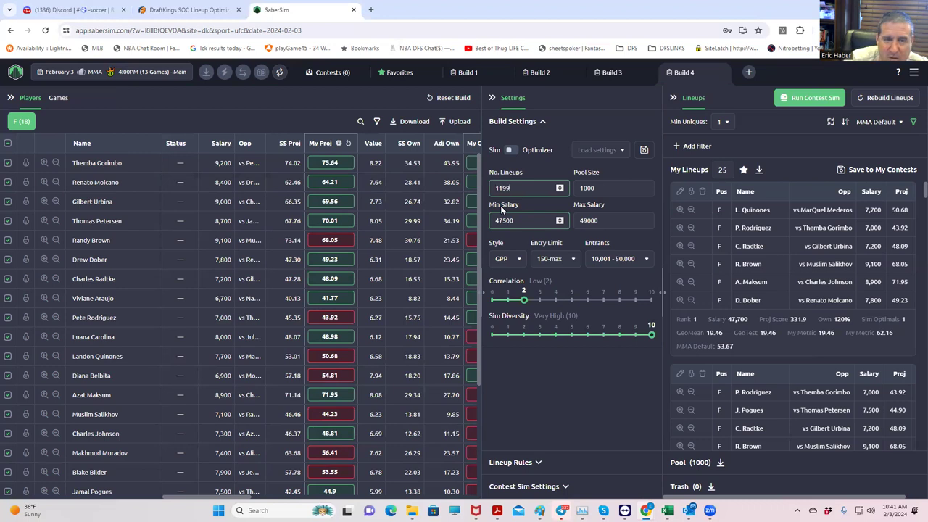
pyautogui.press('BackSpace')
pyautogui.press('BackSpace')
pyautogui.press('BackSpace')
pyautogui.press('BackSpace')
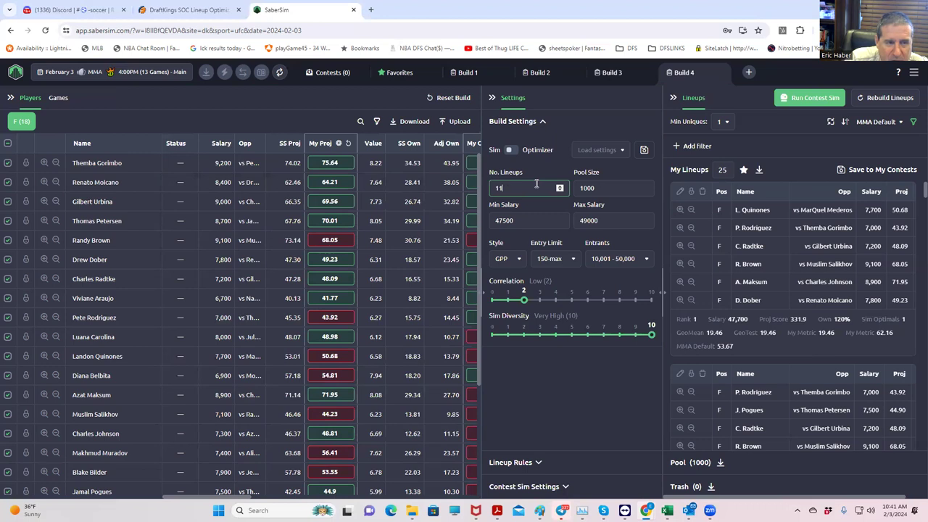
pyautogui.write('25')
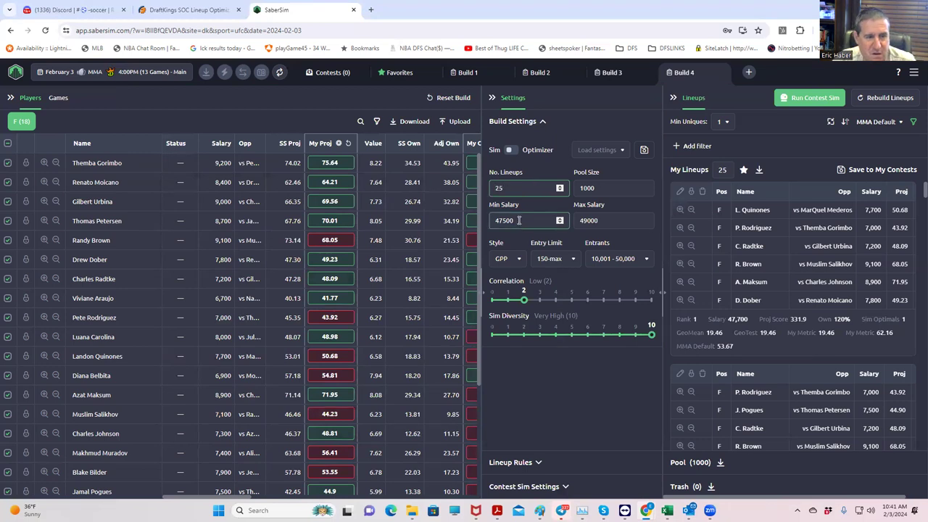
# Restrict the Build 4 salary range to a maximum of 48900 and a minimum of 45000
pyautogui.click(578, 220)
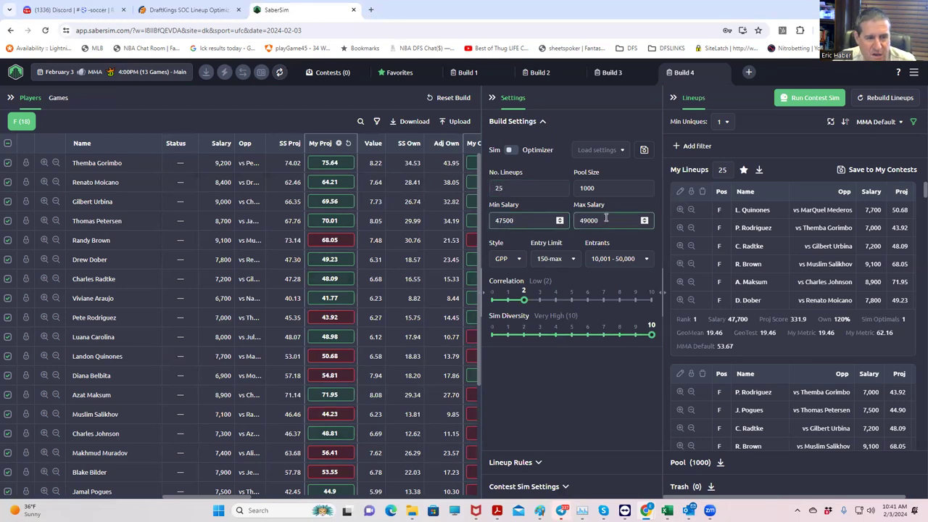
pyautogui.hotkey('ctrl', 'a')
pyautogui.write('48900')
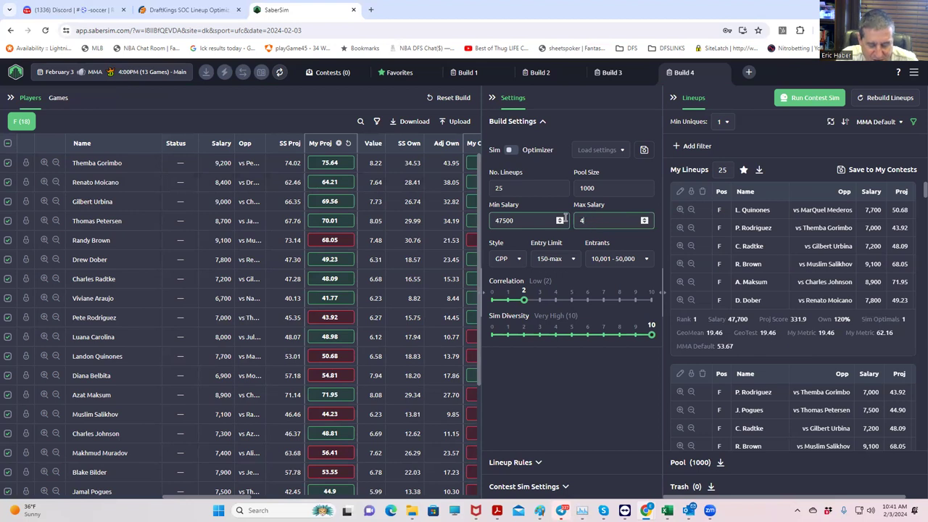
pyautogui.click(548, 382)
pyautogui.click(523, 226)
pyautogui.hotkey('ctrl', 'a')
pyautogui.write('45000')
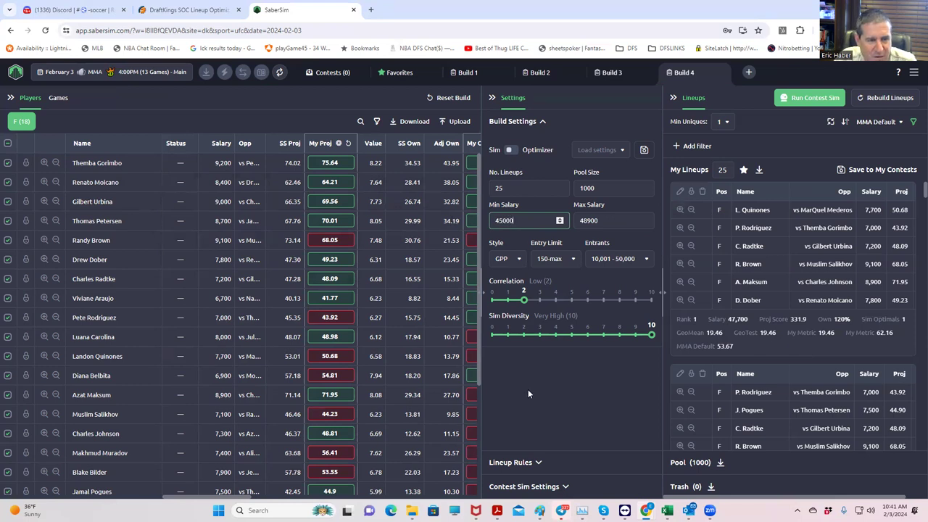
# Set the pool size of Build 4 to 250
pyautogui.click(587, 220)
pyautogui.click(578, 192)
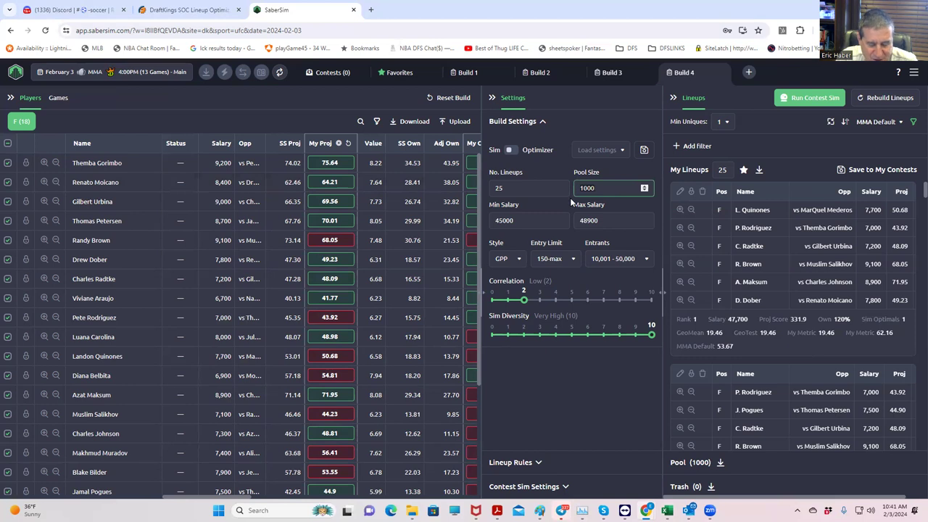
pyautogui.hotkey('ctrl', 'a')
pyautogui.write('250')
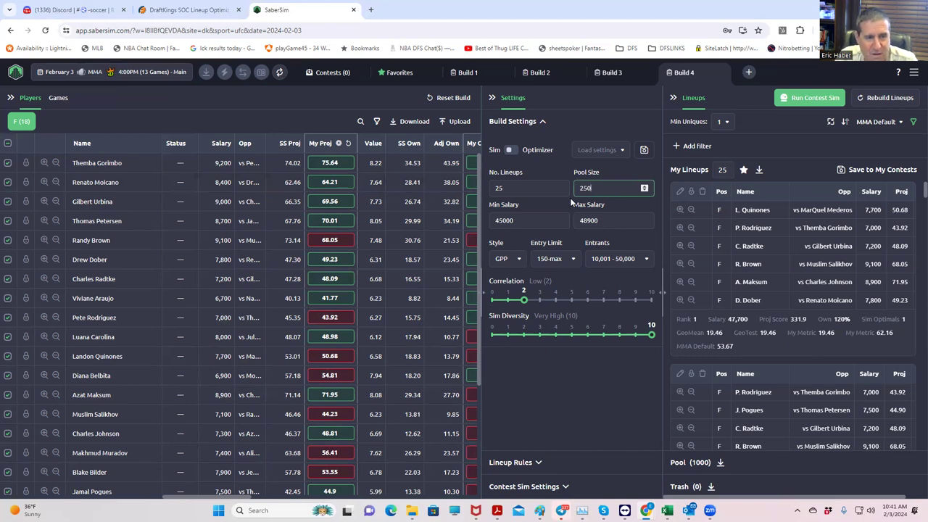
pyautogui.click(565, 402)
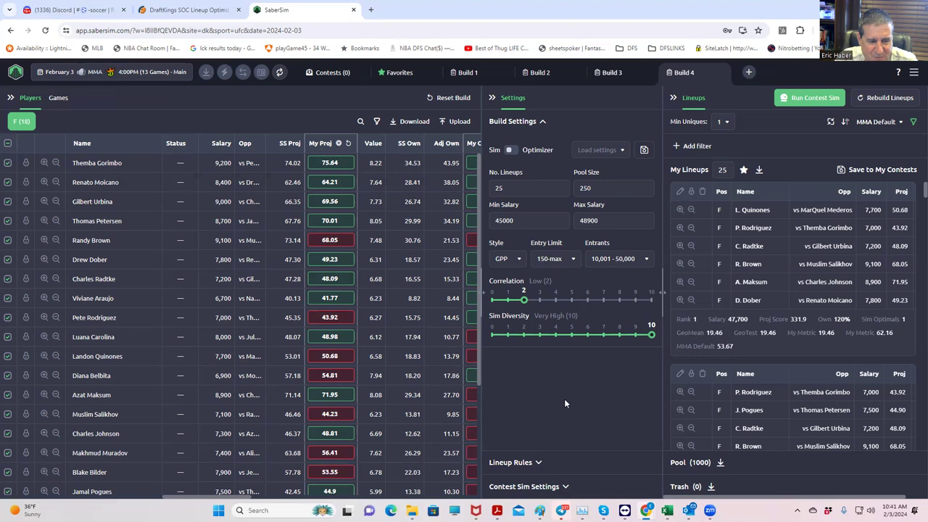
# Enable the Don't Use Opposing Fighters lineup rule and rebuild the lineups, discarding the previous ones
pyautogui.click(540, 464)
pyautogui.scroll(-10, 580, 399)
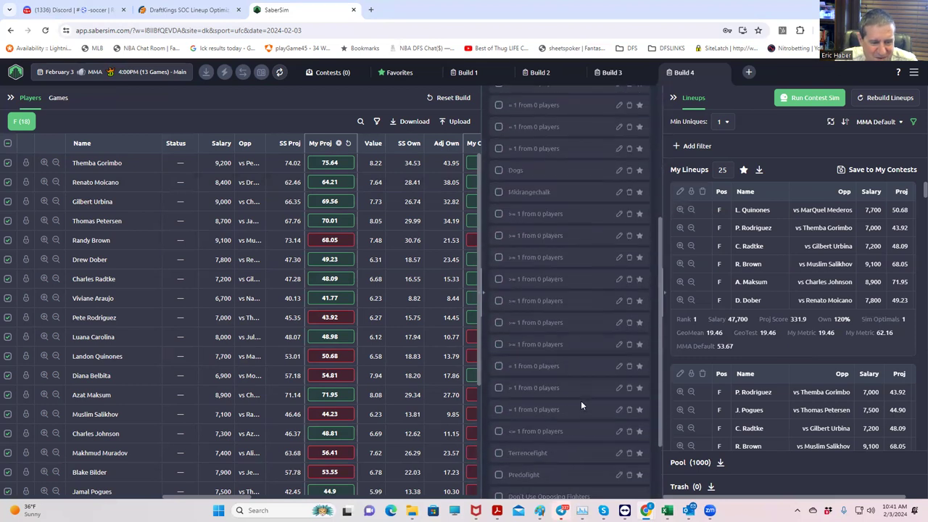
pyautogui.click(499, 402)
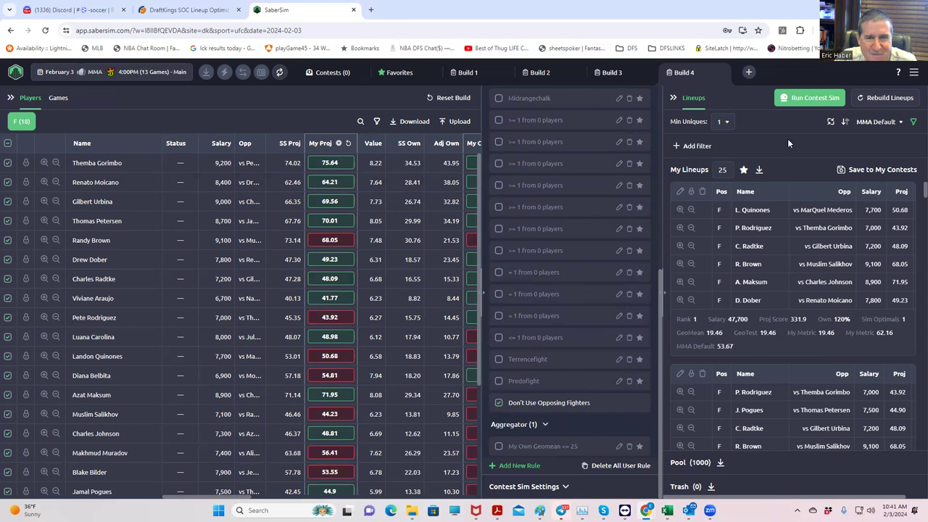
pyautogui.click(881, 97)
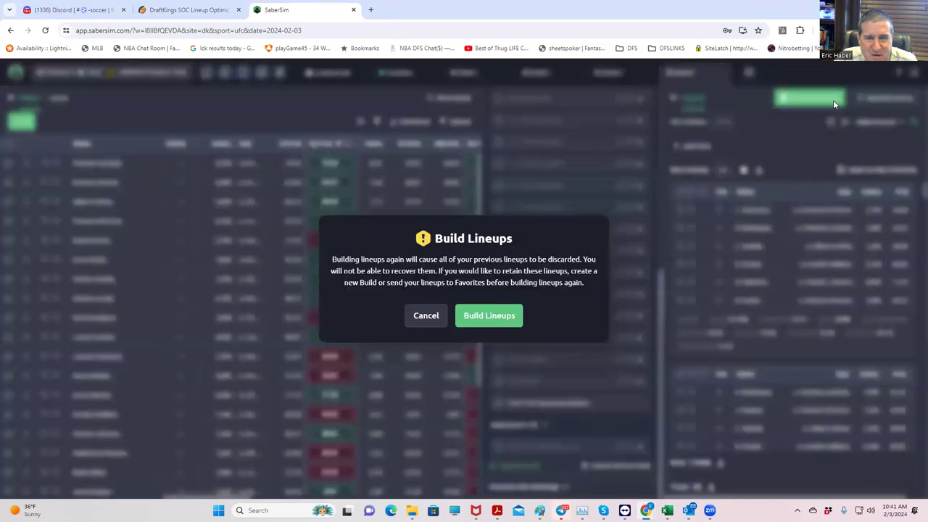
pyautogui.click(482, 319)
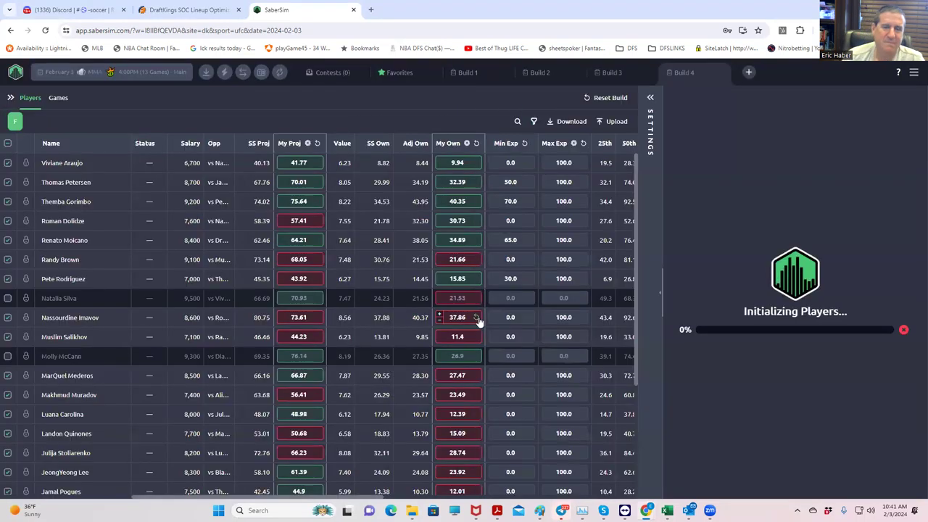
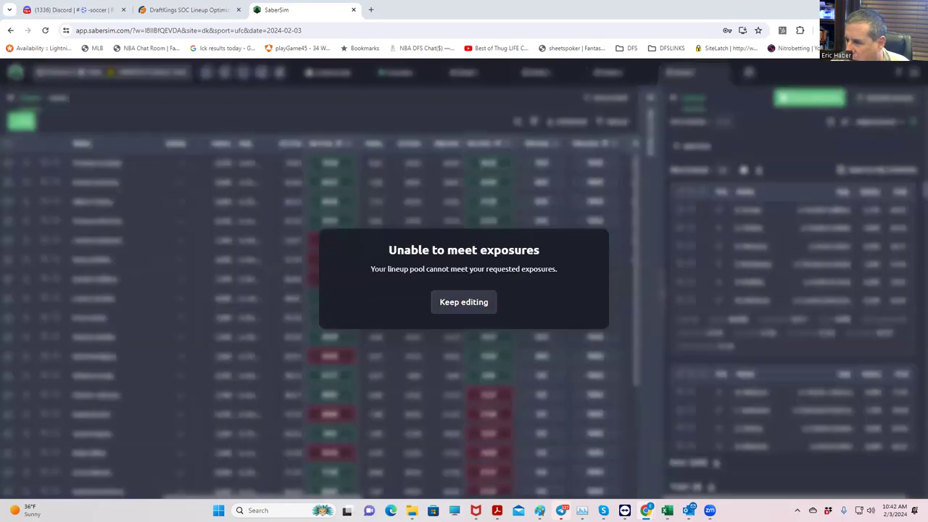
# Exclude Diana Belbita, Viviane Araujo, Muslim Salikhov and Luana Carolina from the rebuilt lineups
pyautogui.click(473, 302)
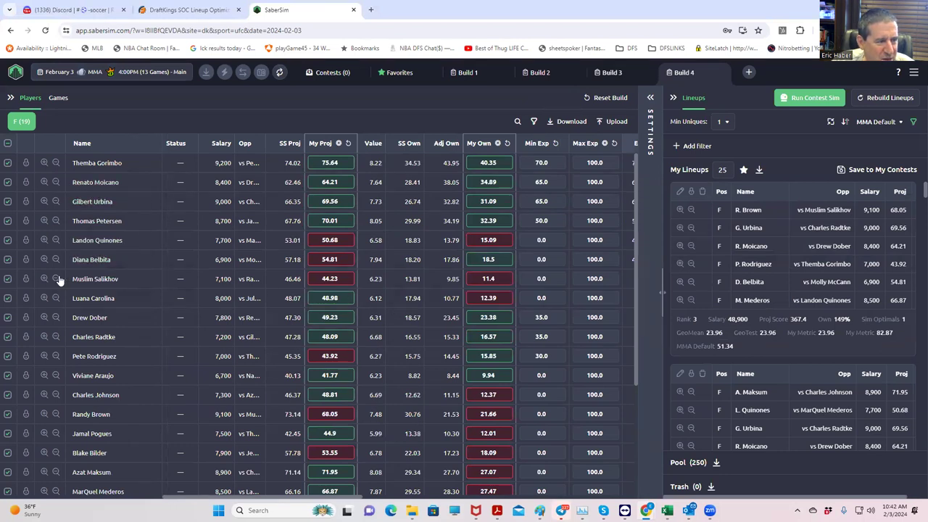
pyautogui.moveTo(324, 497); pyautogui.dragTo(174, 469)
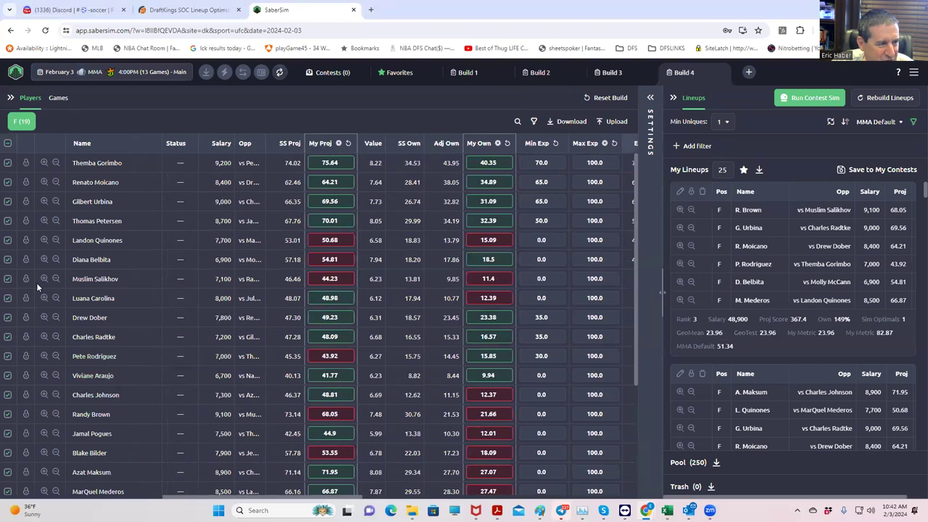
pyautogui.click(8, 259)
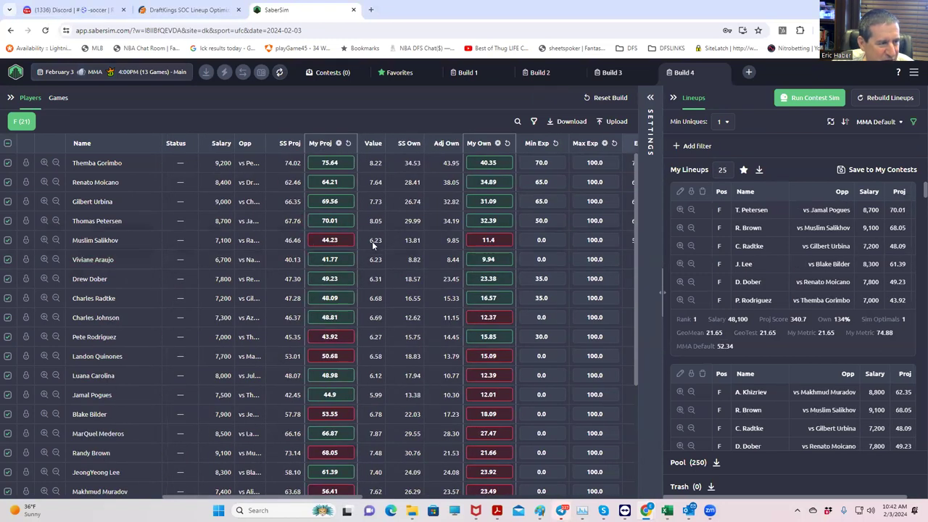
pyautogui.click(7, 260)
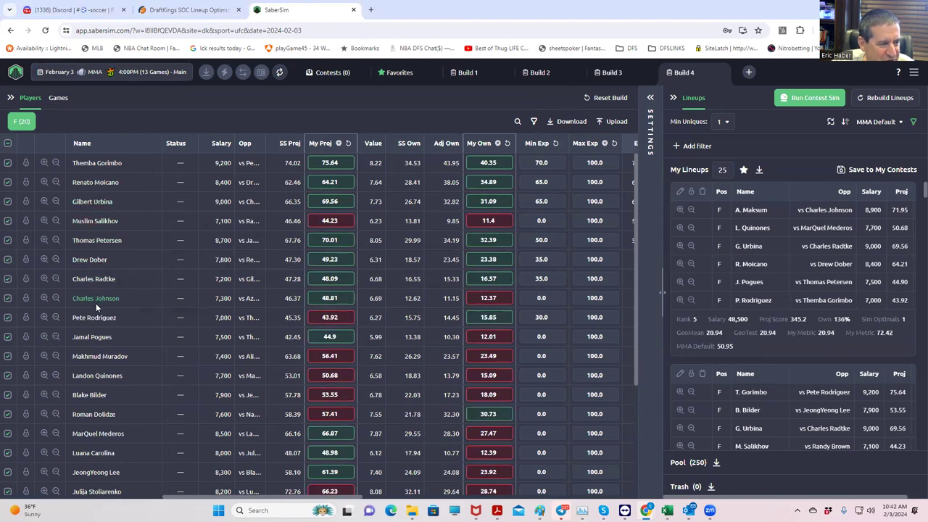
pyautogui.click(8, 221)
pyautogui.click(7, 221)
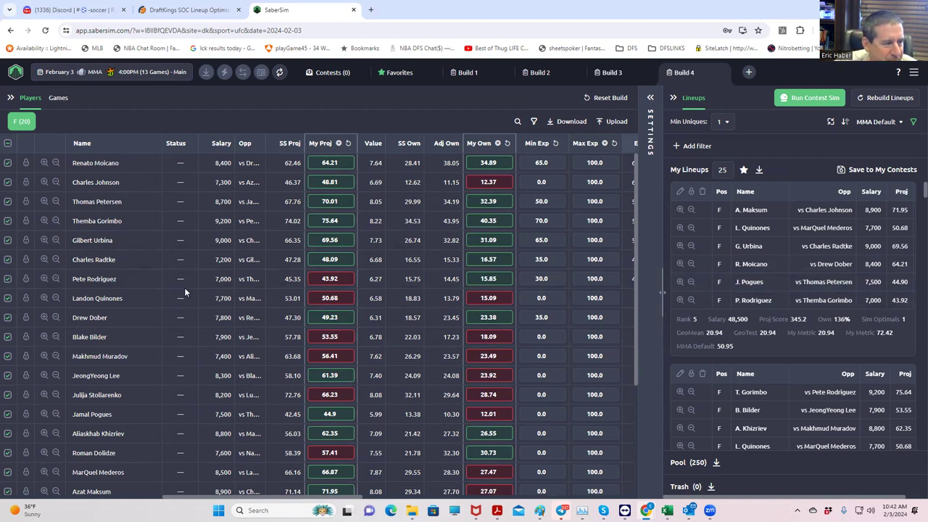
# Review the players and lineups of Build 4, and download its 25 lineups
pyautogui.scroll(-2, 171, 398)
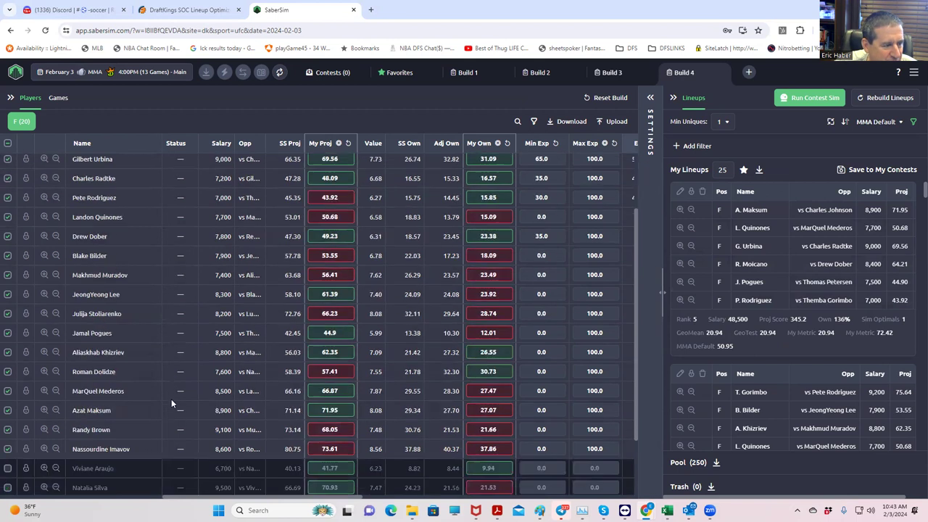
pyautogui.scroll(2, 224, 352)
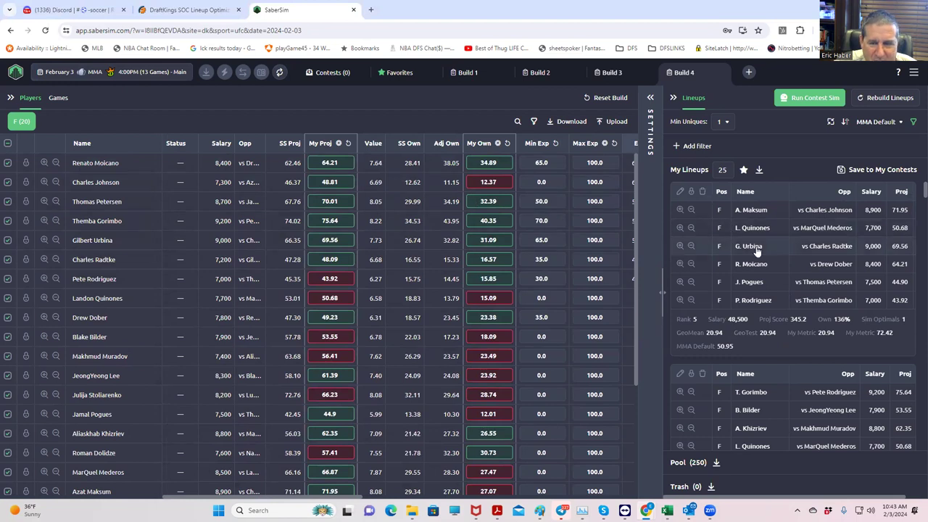
pyautogui.scroll(-2, 765, 290)
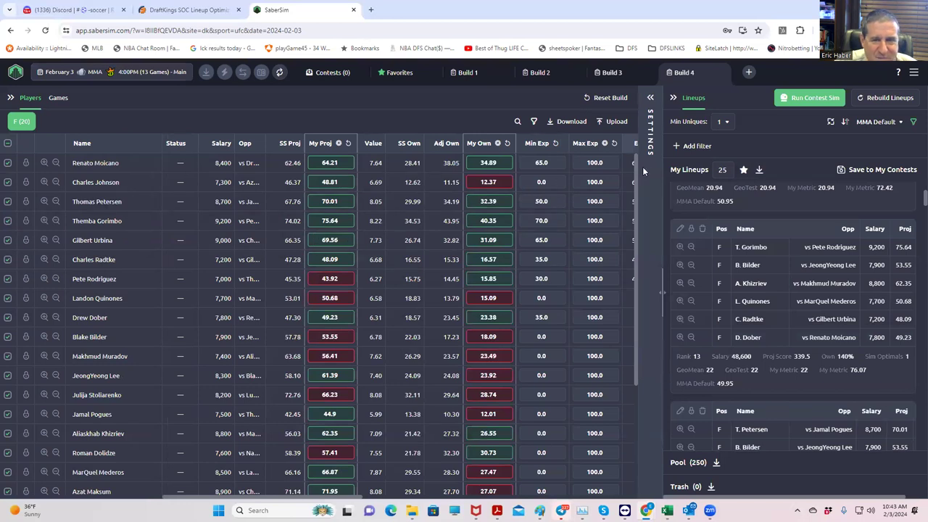
pyautogui.click(758, 171)
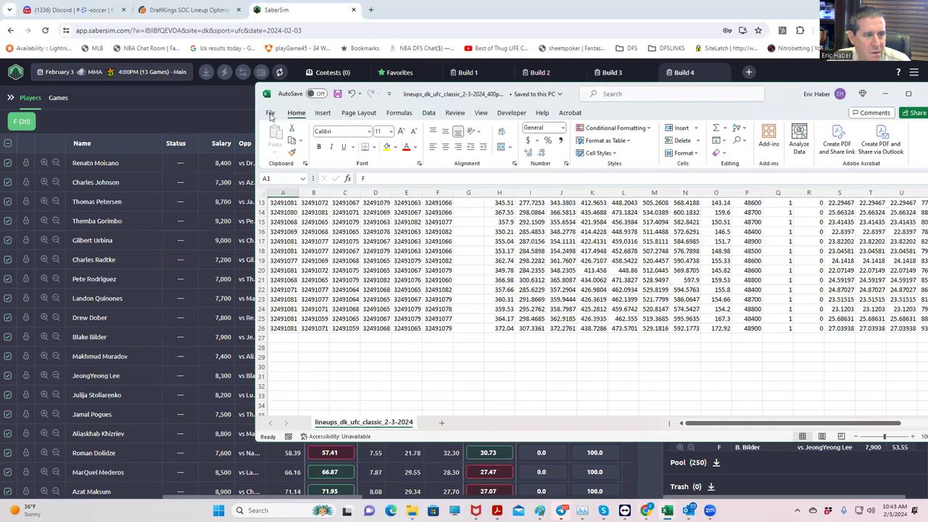
# Save the downloaded lineup file as takessalary in CSV format in the TrueDFS MMA folder
pyautogui.click(270, 114)
pyautogui.click(271, 264)
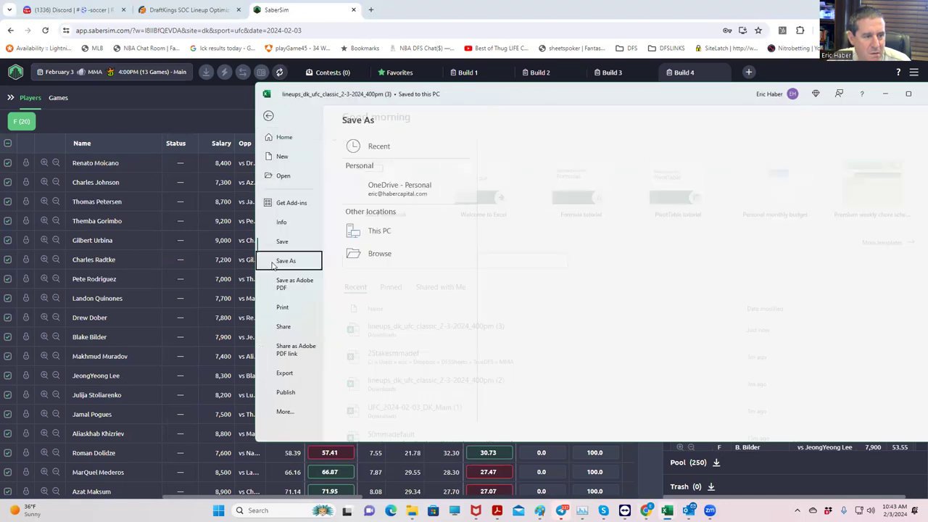
pyautogui.click(366, 149)
pyautogui.click(580, 216)
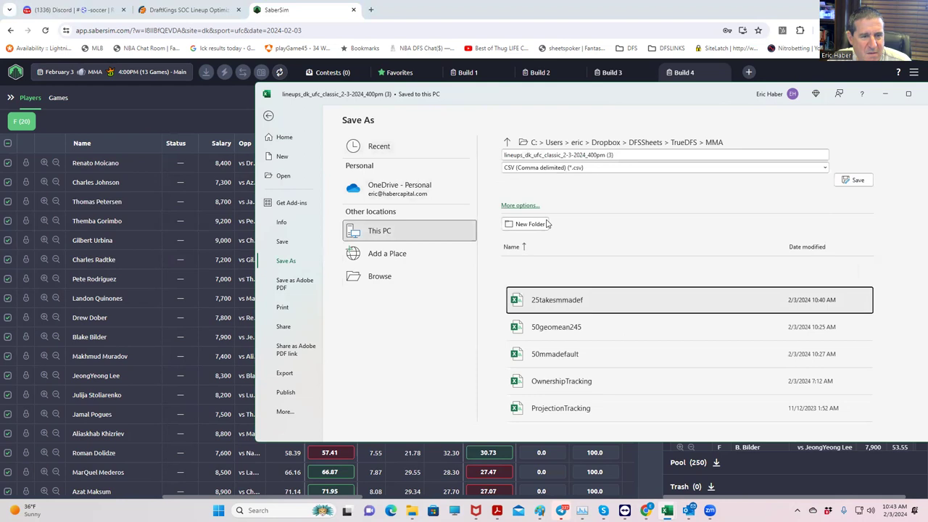
pyautogui.click(622, 154)
pyautogui.write('takessalary')
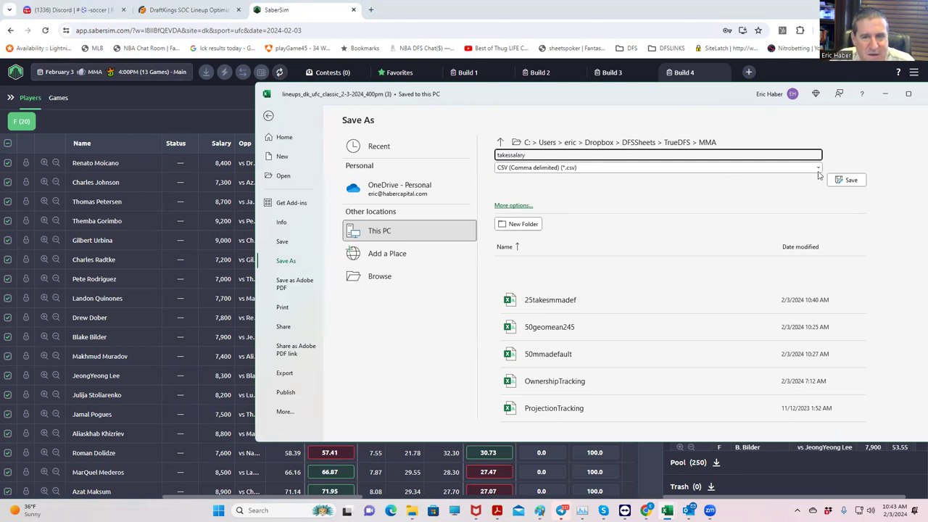
pyautogui.click(846, 180)
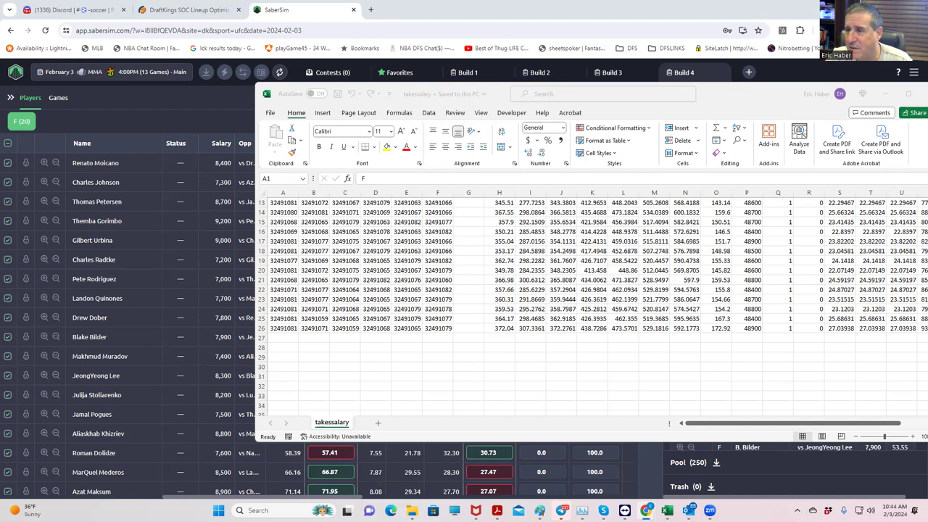
# In the League of Legends SaberSim window, build 30 lineups with a pool size of 500
pyautogui.hotkey('alt', 'Tab')
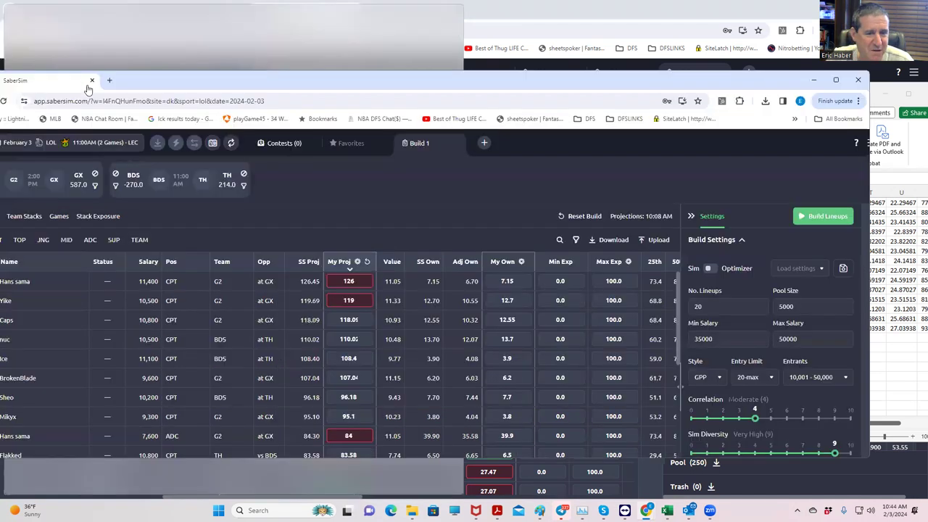
pyautogui.press('super+Left')
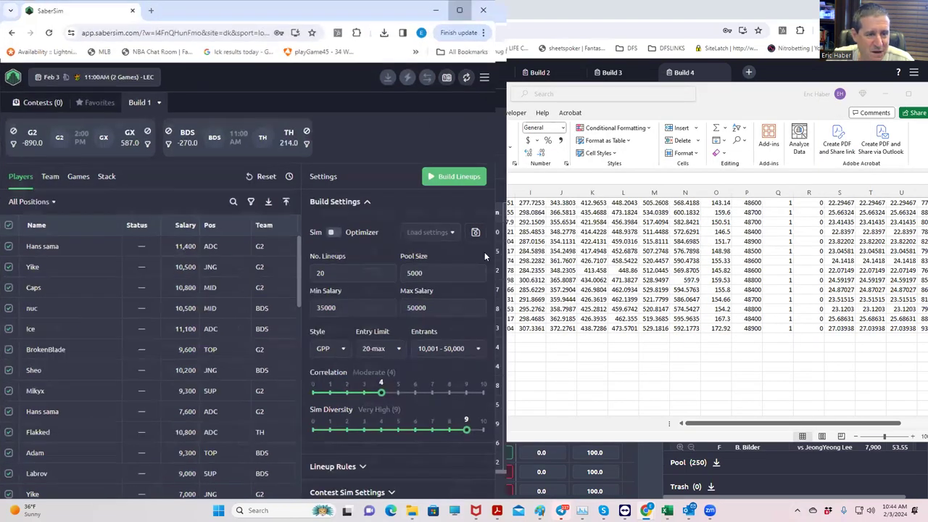
pyautogui.click(430, 11)
pyautogui.click(751, 234)
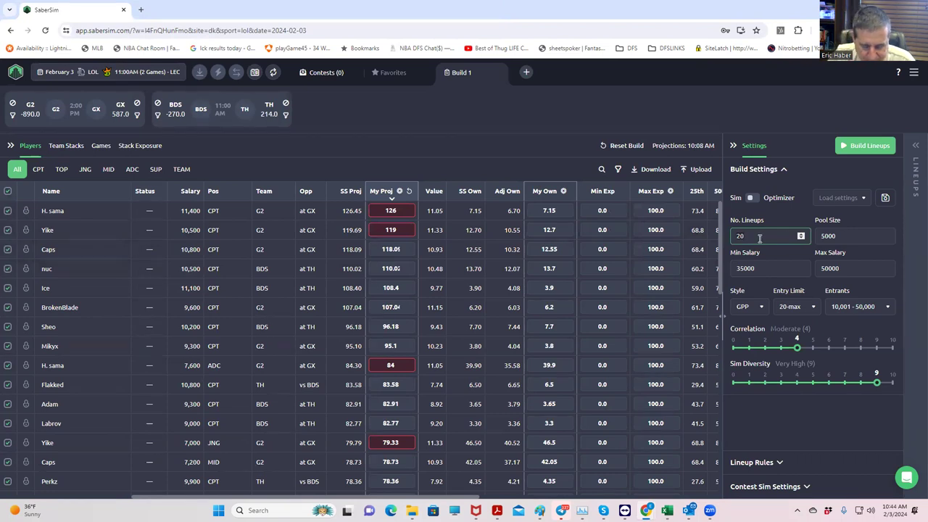
pyautogui.click(833, 237)
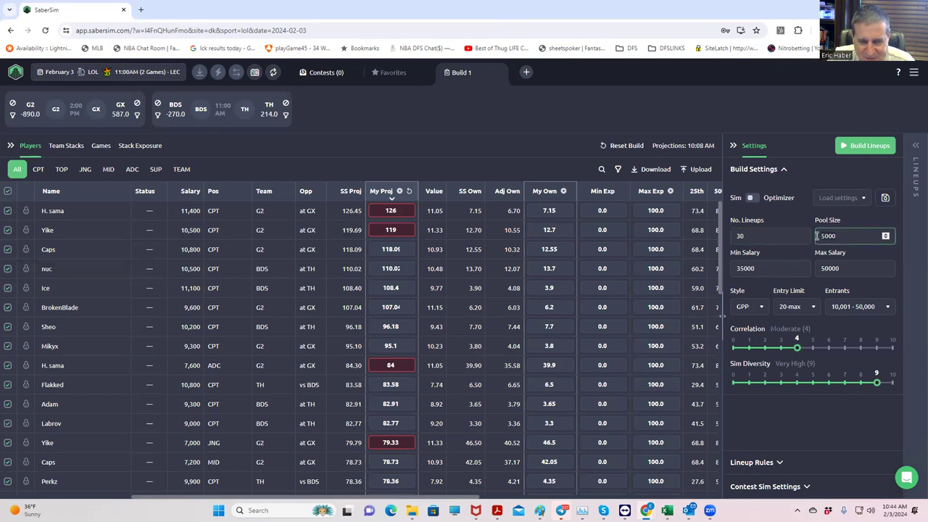
pyautogui.press('BackSpace')
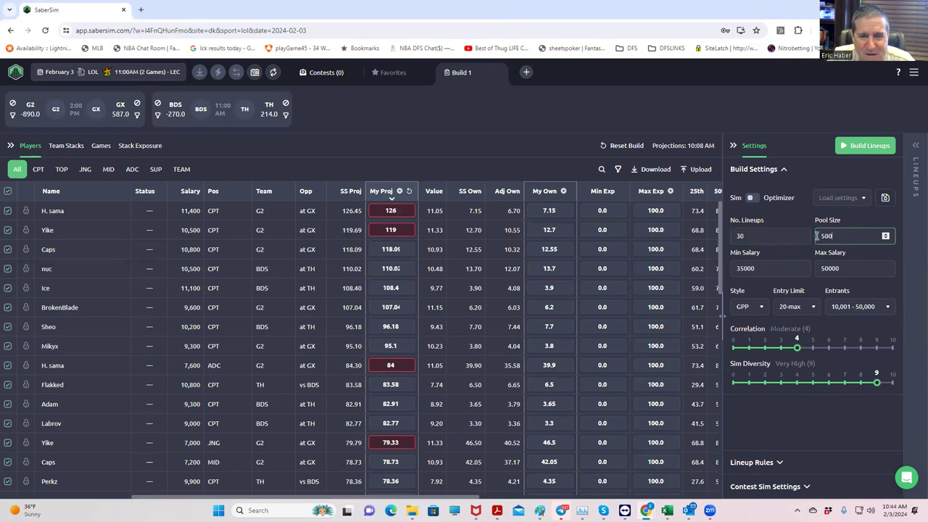
pyautogui.click(809, 408)
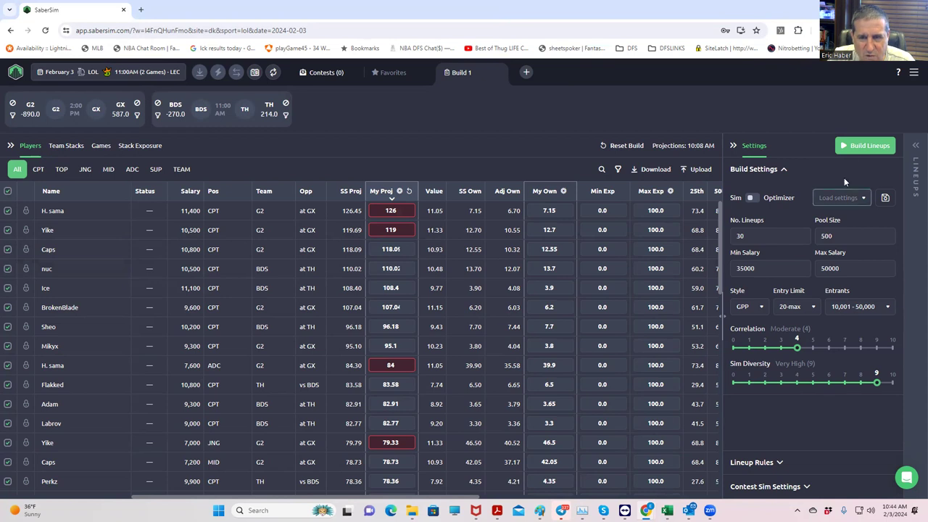
pyautogui.click(853, 147)
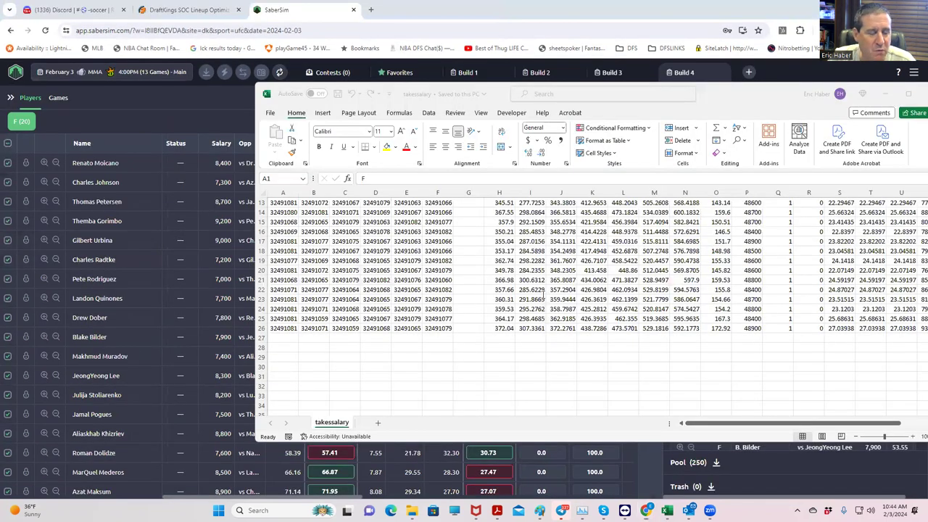
# Go to the TrueDFS MMA folder in File Explorer and open the 50geomean245 lineup file
pyautogui.click(410, 455)
pyautogui.moveTo(411, 510)
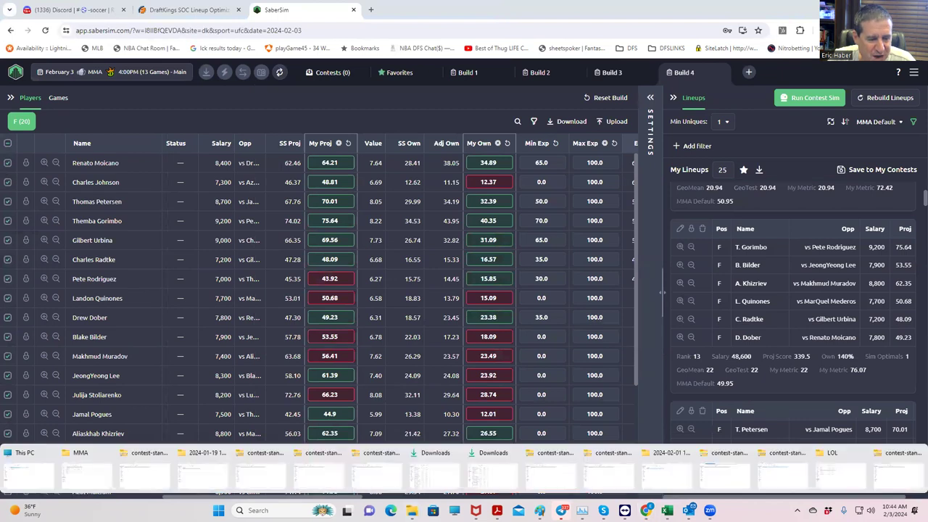
pyautogui.click(837, 476)
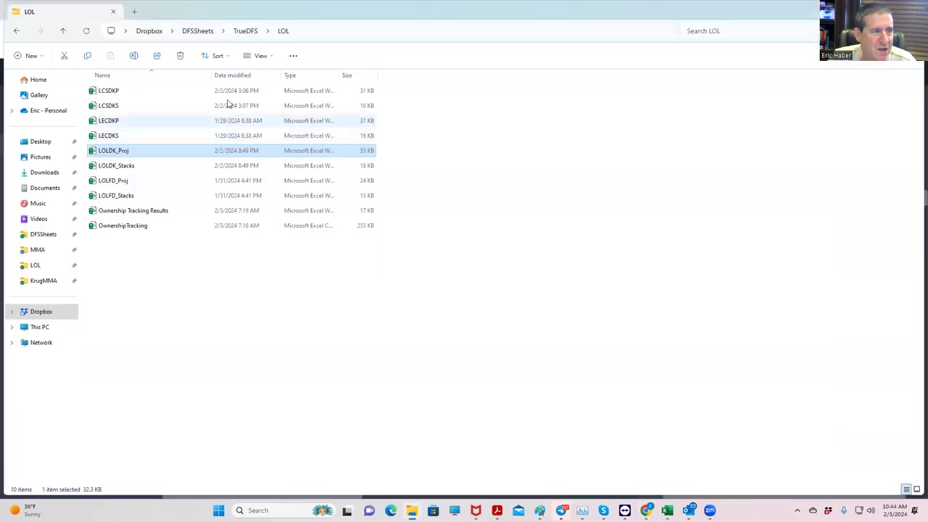
pyautogui.click(252, 32)
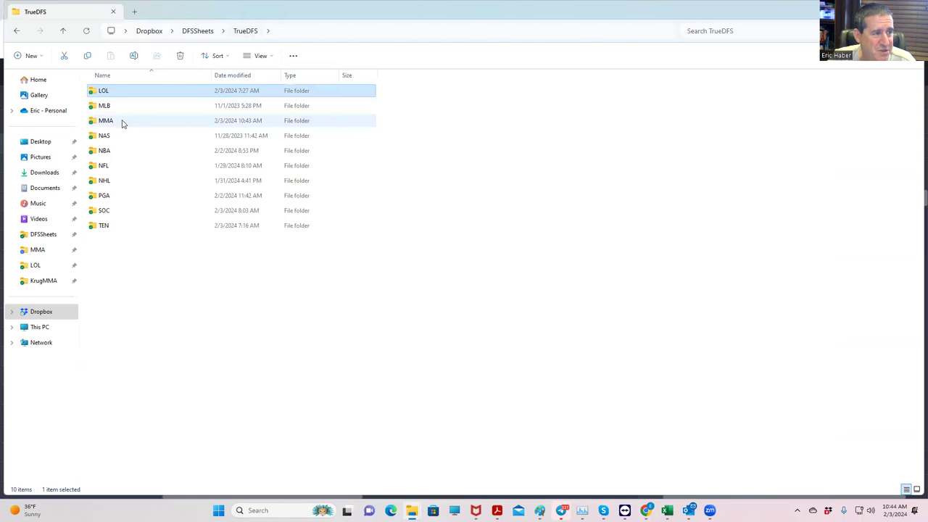
pyautogui.click(110, 118)
pyautogui.doubleClick(110, 118)
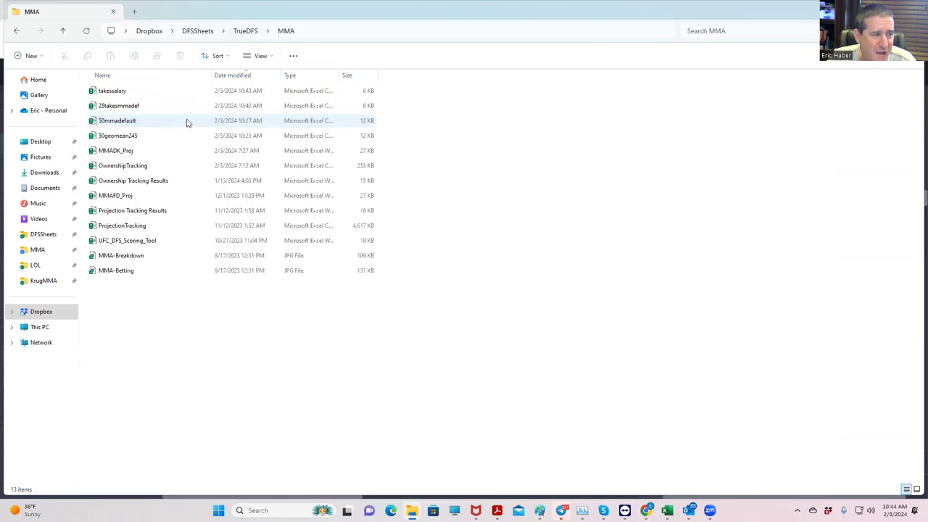
pyautogui.click(127, 138)
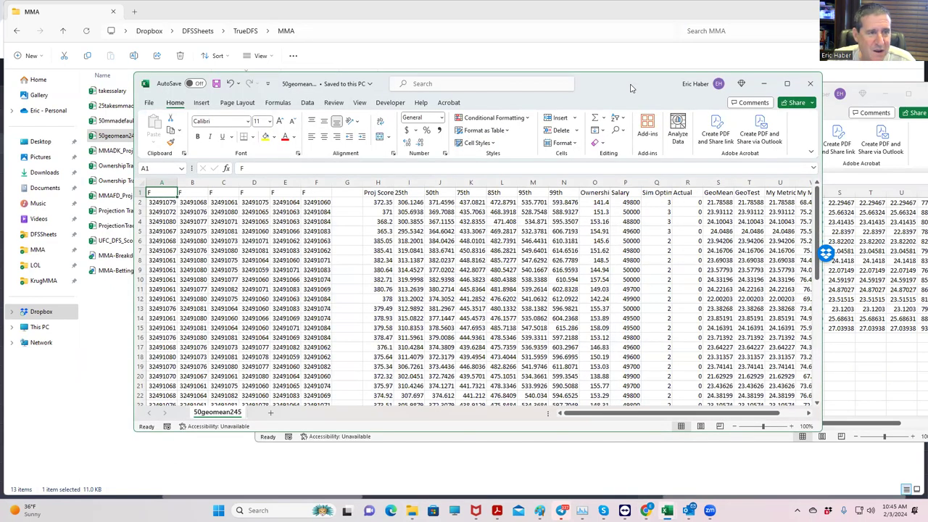
# Copy the fighter IDs of all 25 lineups in the takessalary sheet, cells A2 to F26
pyautogui.click(809, 83)
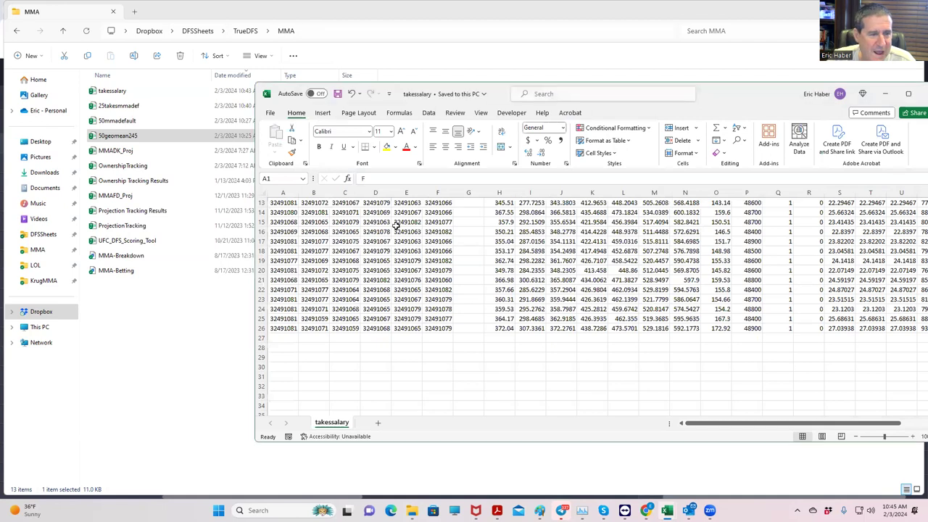
pyautogui.scroll(4, 435, 269)
pyautogui.moveTo(275, 210); pyautogui.dragTo(445, 399)
pyautogui.hotkey('ctrl', 'c')
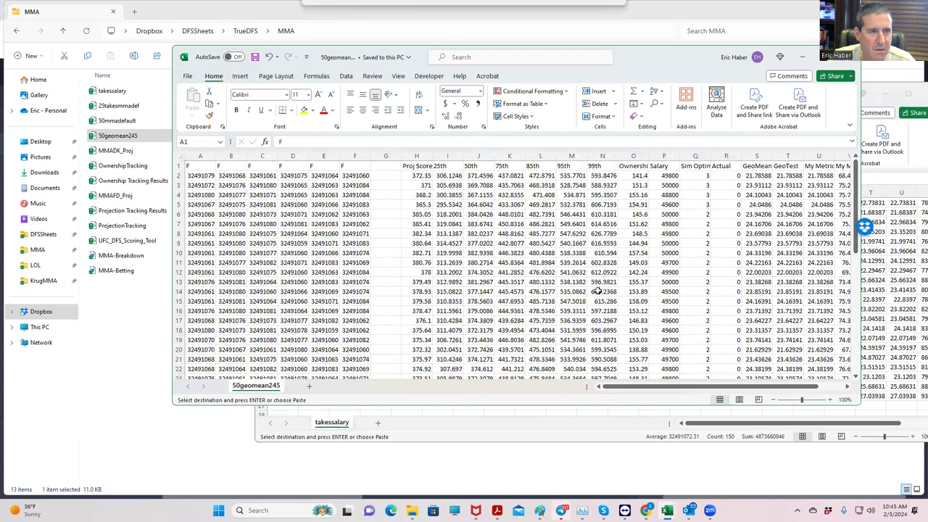
# Paste the takessalary lineups below the existing ones in 50geomean245, starting at cell A52, and put the workbook aside
pyautogui.scroll(-9, 856, 330)
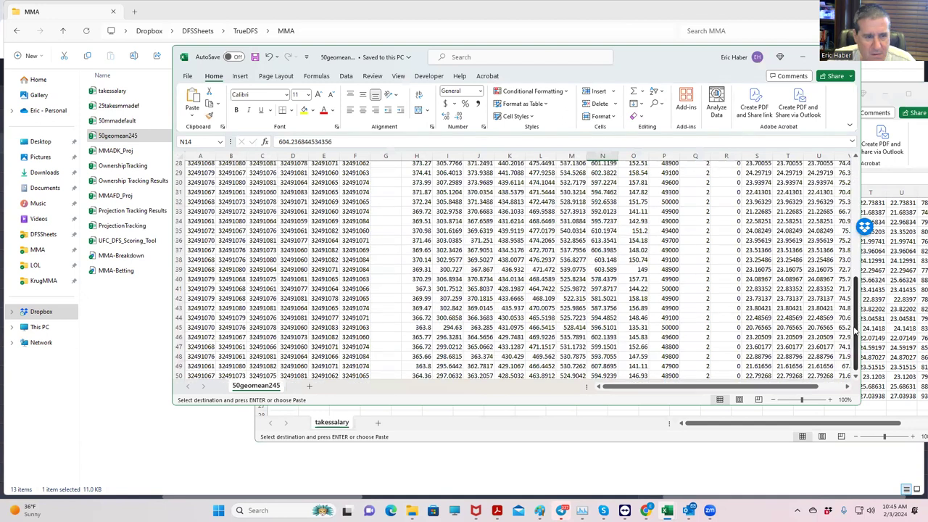
pyautogui.click(858, 373)
pyautogui.click(855, 378)
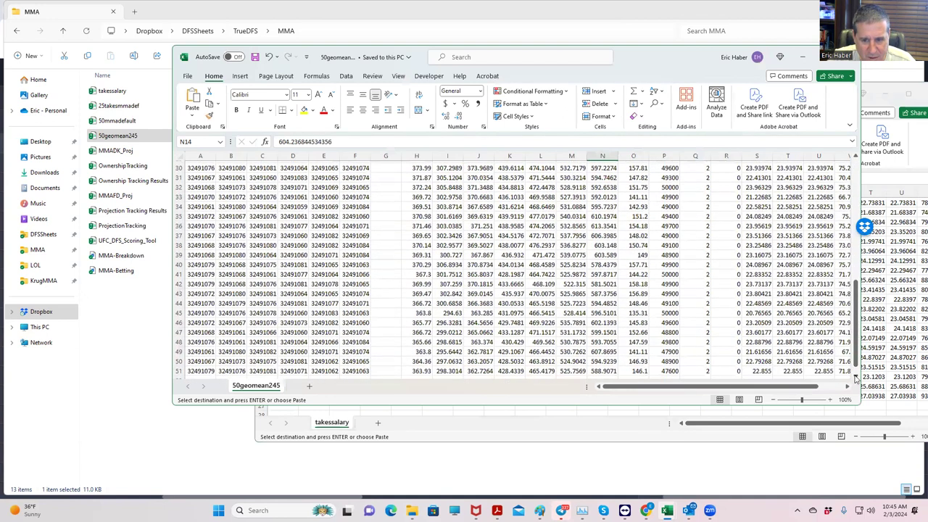
pyautogui.scroll(-3, 208, 301)
pyautogui.click(208, 301)
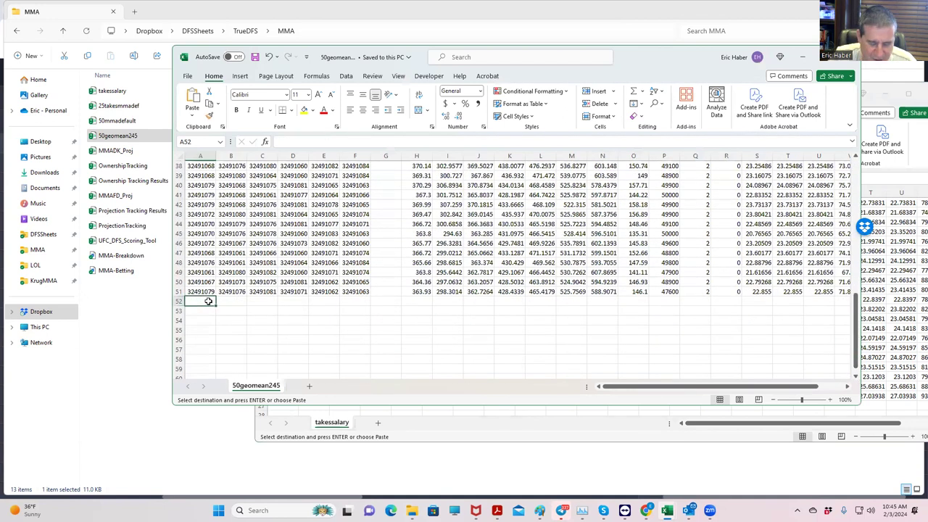
pyautogui.hotkey('ctrl', 'v')
pyautogui.moveTo(650, 63); pyautogui.dragTo(861, 84)
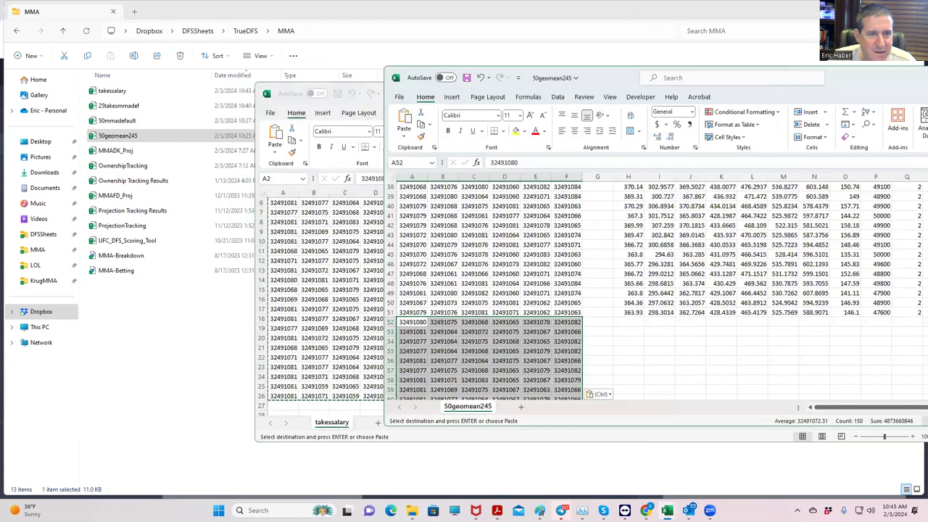
pyautogui.press('super+Down')
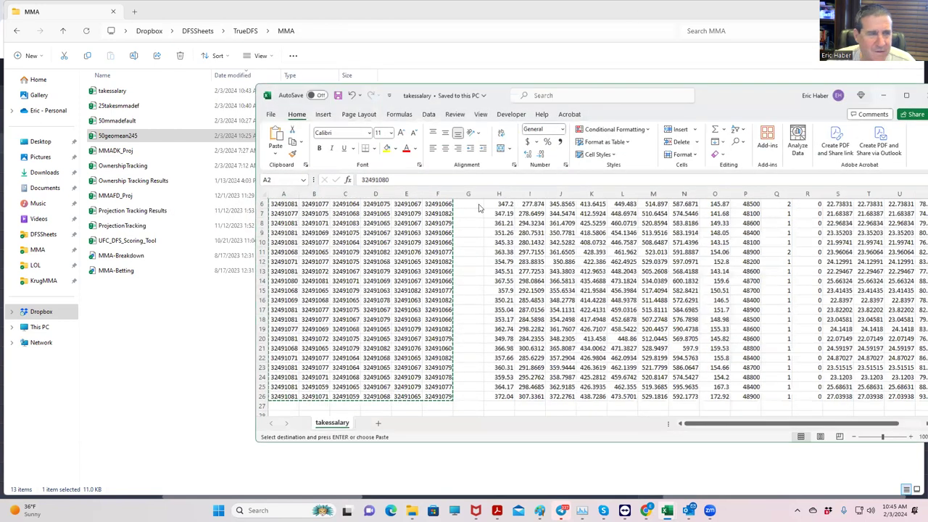
# Open 25takesmmadef from the MMA folder and copy the fighter IDs of its lineups, cells A2 to F26
pyautogui.click(135, 107)
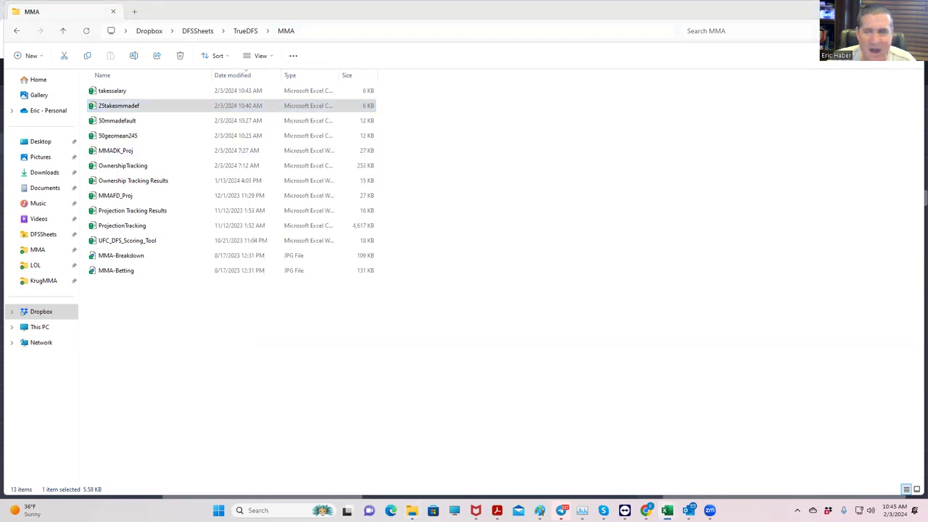
pyautogui.hotkey('alt', 'Tab')
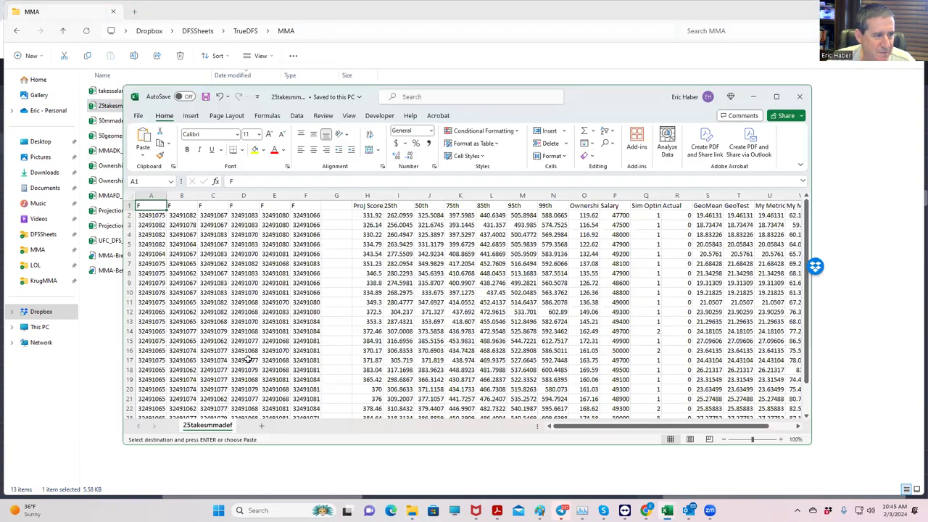
pyautogui.moveTo(151, 215); pyautogui.dragTo(300, 399)
pyautogui.hotkey('ctrl', 'c')
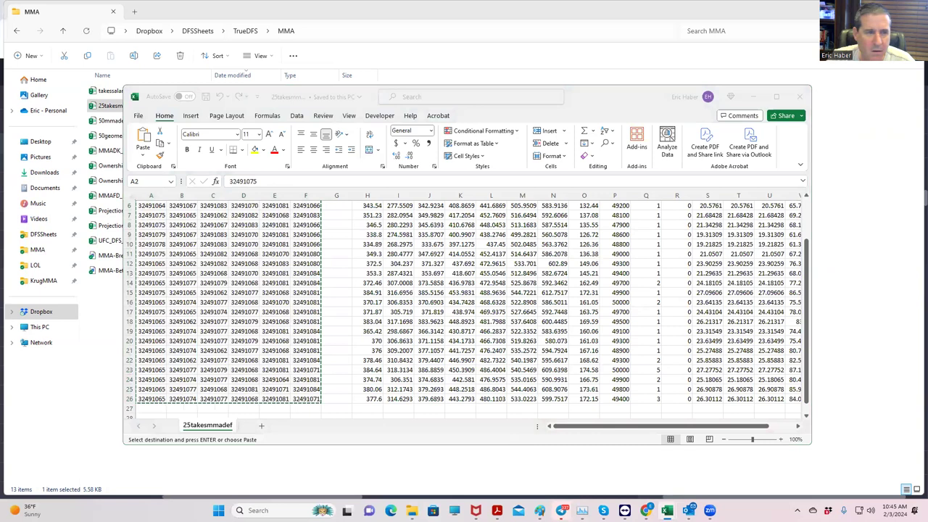
# Paste the 25takesmmadef lineups into 50geomean245 starting at cell A77, and minimize both workbooks
pyautogui.hotkey('ctrl', 'v')
pyautogui.click(498, 311)
pyautogui.scroll(-7, 499, 310)
pyautogui.click(226, 269)
pyautogui.hotkey('ctrl', 'v')
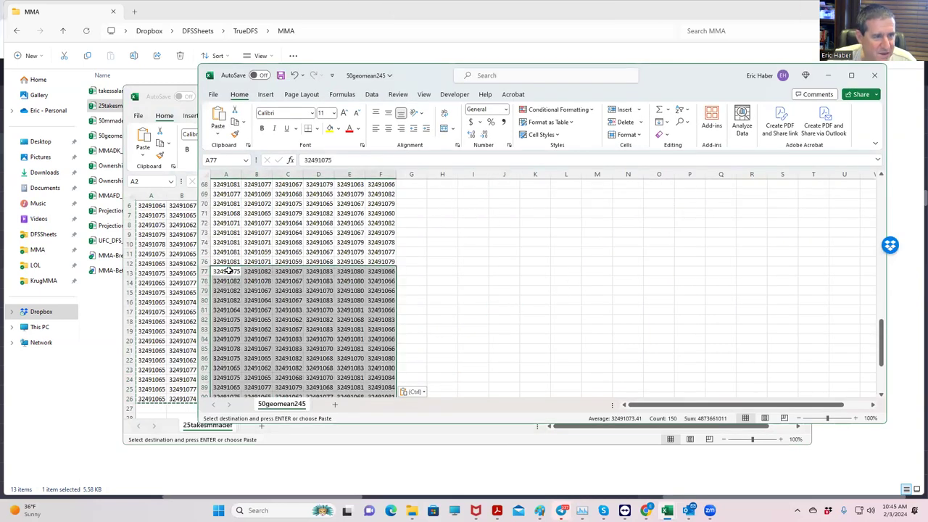
pyautogui.click(827, 76)
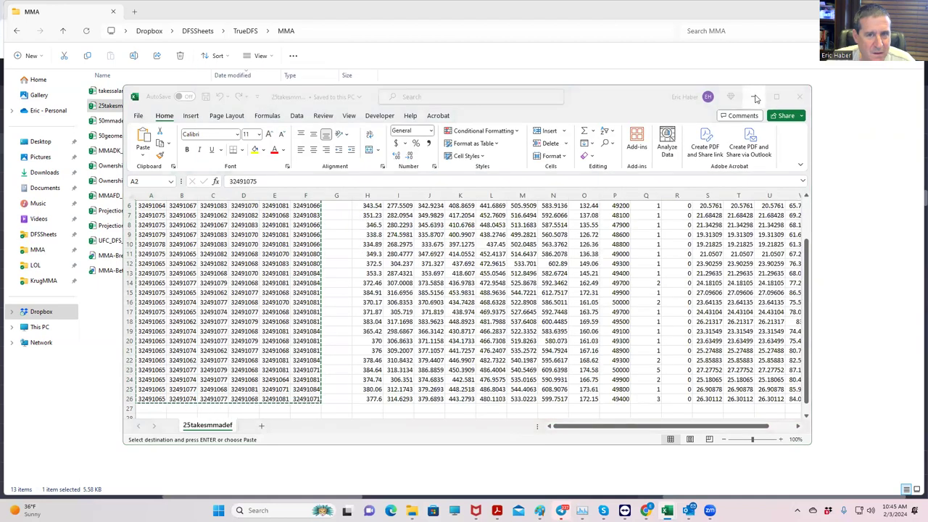
pyautogui.press('super+Down')
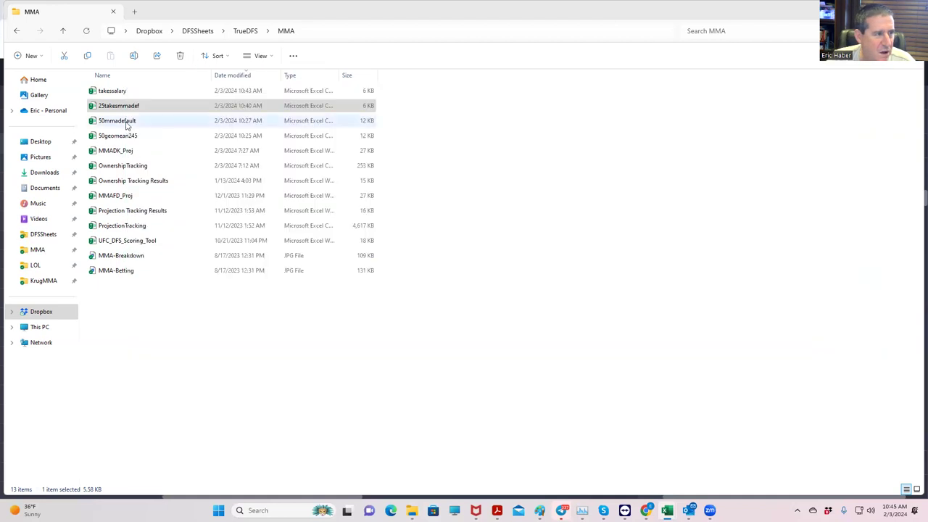
# Open 50mmadefault from the MMA folder and copy the fighter IDs of its lineups, cells A2 to F51
pyautogui.click(127, 123)
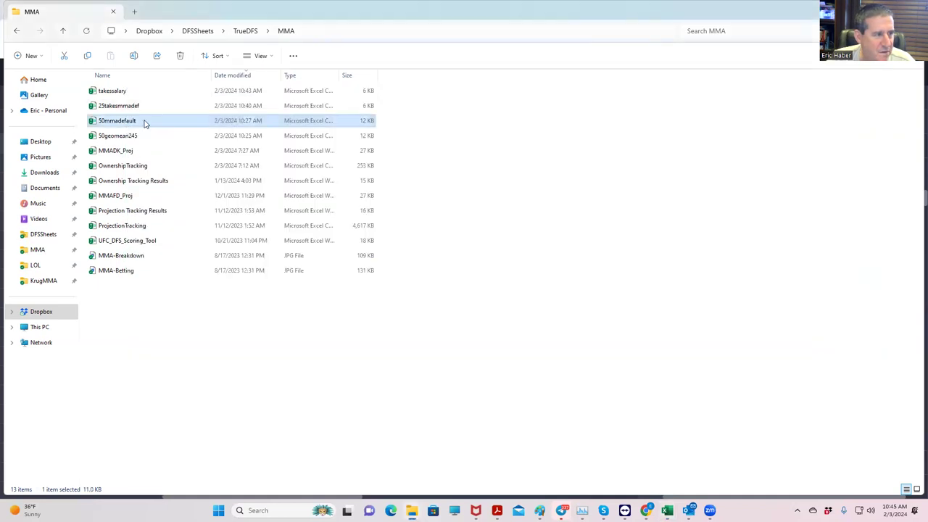
pyautogui.doubleClick(115, 120)
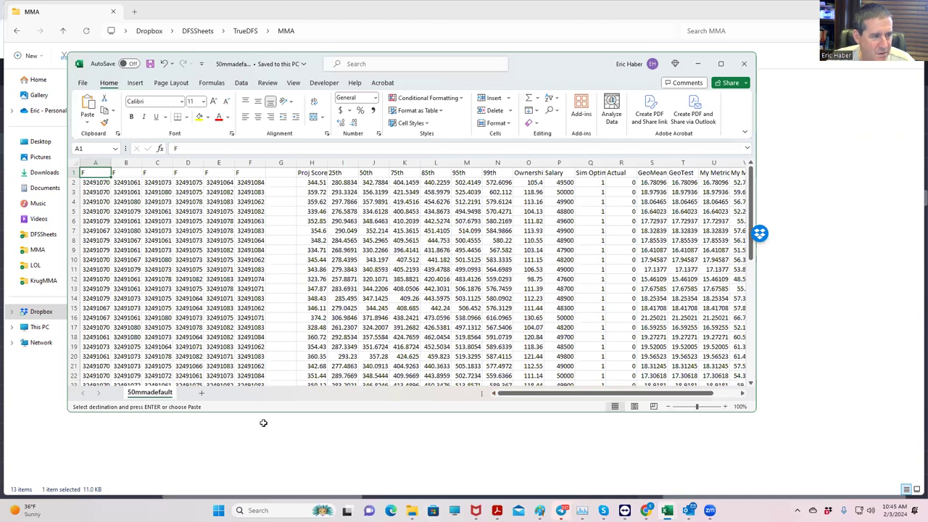
pyautogui.moveTo(263, 423)
pyautogui.mouseDown()
pyautogui.moveTo(257, 441)
pyautogui.moveTo(254, 409)
pyautogui.mouseUp()
pyautogui.moveTo(248, 355); pyautogui.dragTo(245, 371)
pyautogui.hotkey('ctrl', 'c')
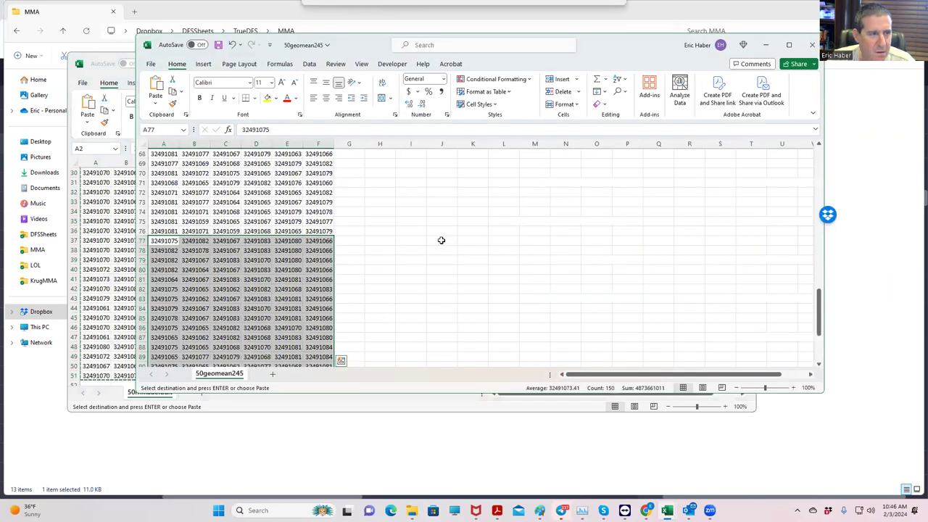
# Paste the 50mmadefault lineups into 50geomean245 starting at cell A102, and clear both workbooks out of the way
pyautogui.scroll(-5, 441, 246)
pyautogui.scroll(-4, 196, 199)
pyautogui.click(163, 171)
pyautogui.click(165, 164)
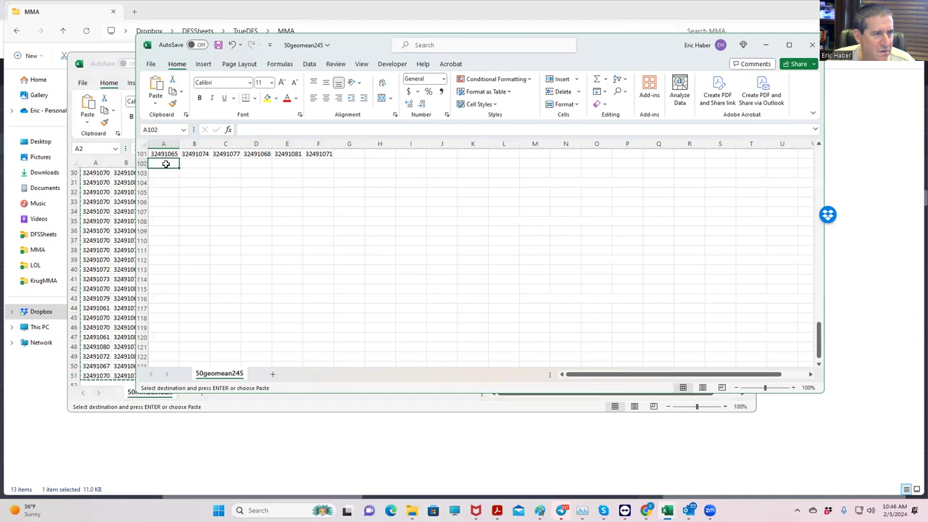
pyautogui.hotkey('ctrl', 'v')
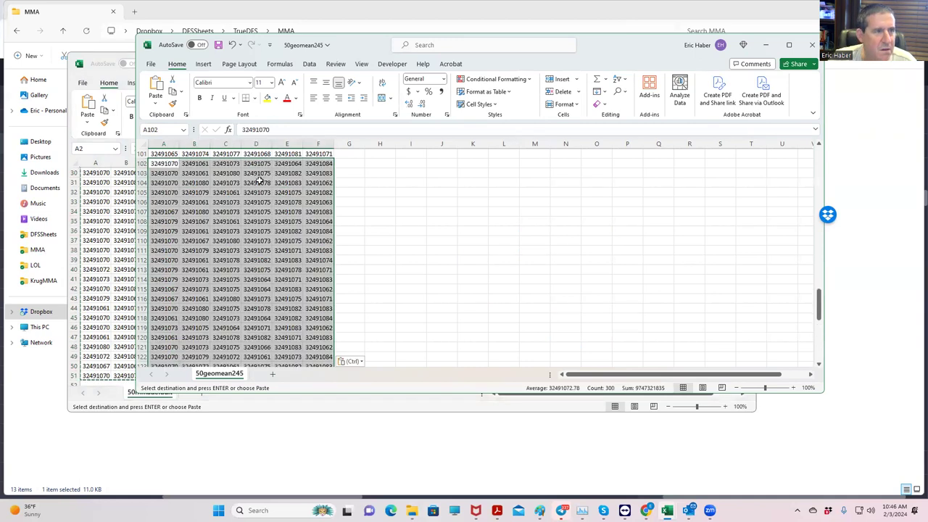
pyautogui.moveTo(670, 56); pyautogui.dragTo(790, 88)
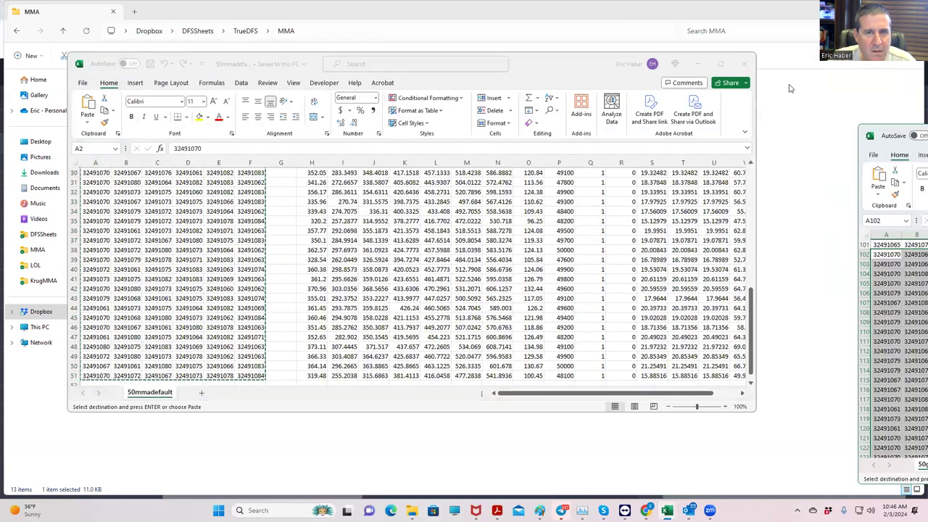
pyautogui.hotkey('alt', 'Tab')
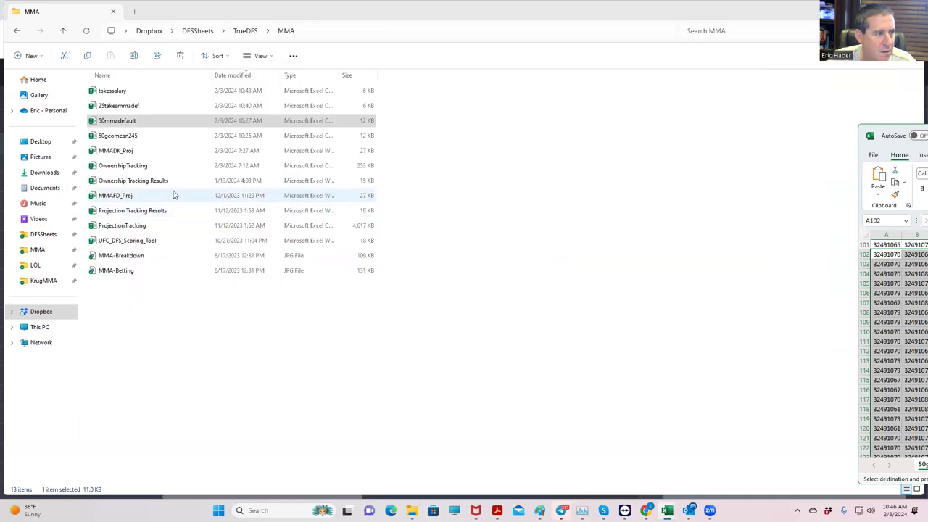
# Bring 50geomean245 back into full view and copy all combined lineups, cells A2 to F151
pyautogui.scroll(-11, 891, 347)
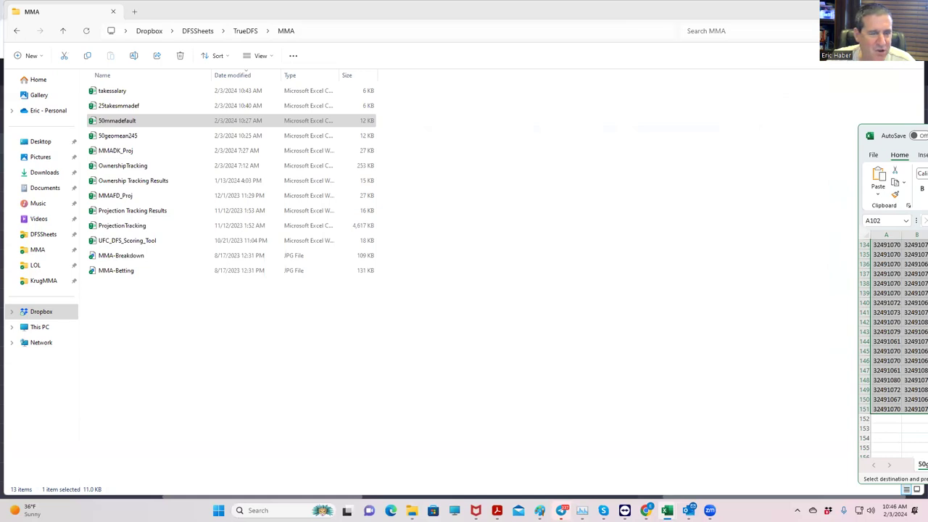
pyautogui.moveTo(892, 136); pyautogui.dragTo(117, 82)
pyautogui.moveTo(769, 373); pyautogui.dragTo(772, 150)
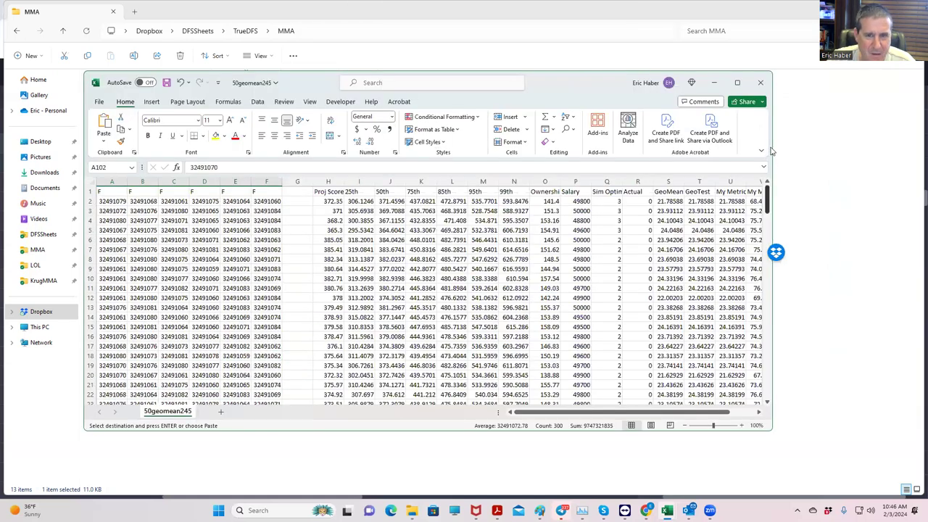
pyautogui.moveTo(113, 202); pyautogui.dragTo(269, 389)
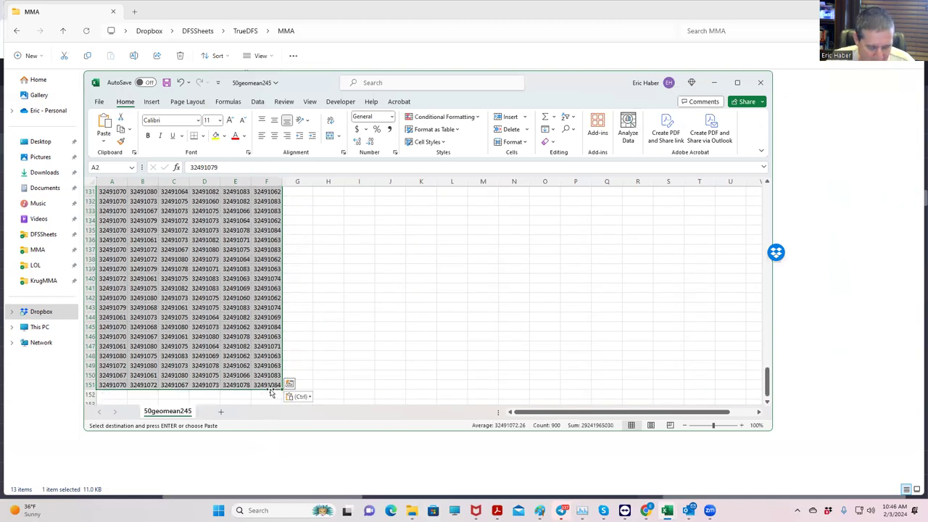
pyautogui.hotkey('ctrl', 'c')
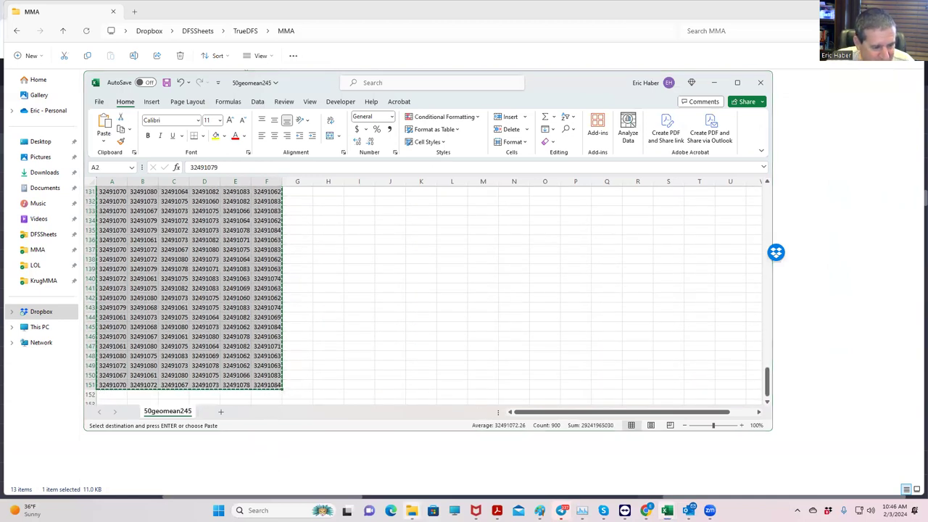
# Open a second file window on the DFSSheets folder and open the DupeTest1 v3 workbook
pyautogui.click(411, 510)
pyautogui.click(104, 471)
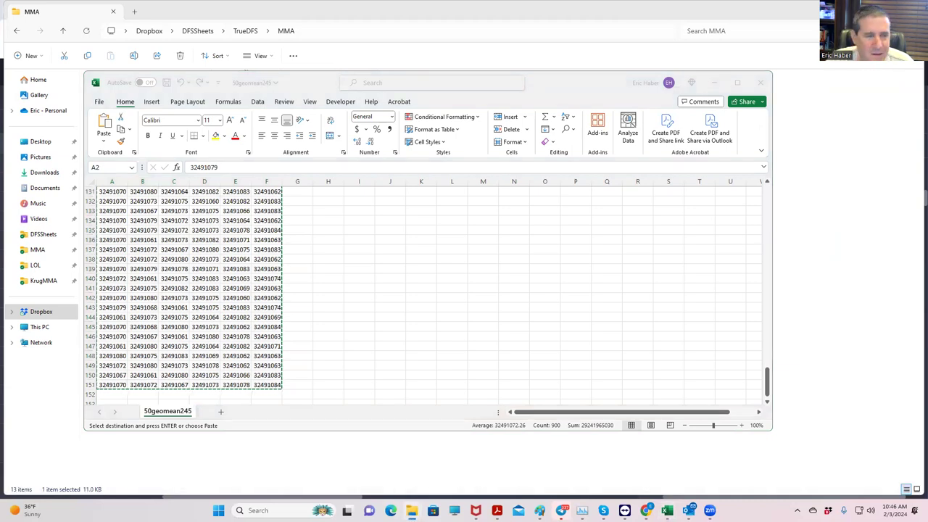
pyautogui.hotkey('ctrl', 'n')
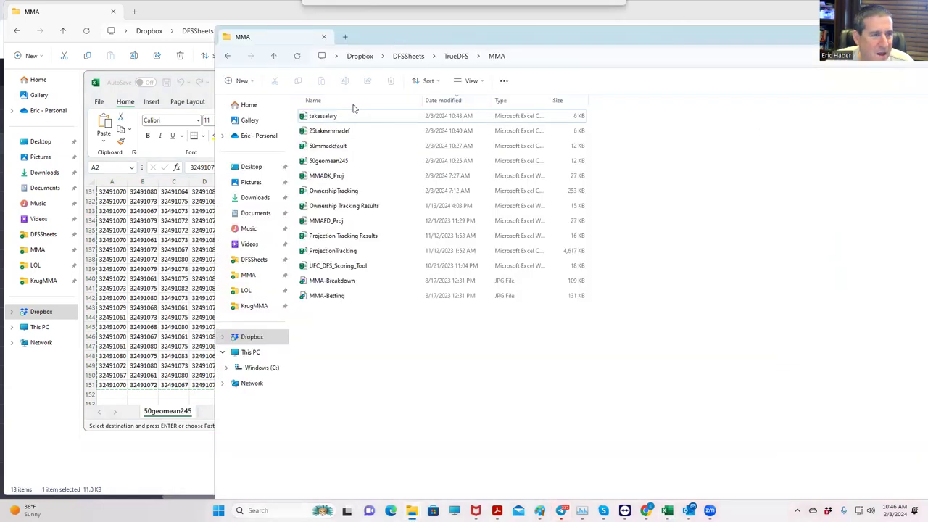
pyautogui.click(409, 56)
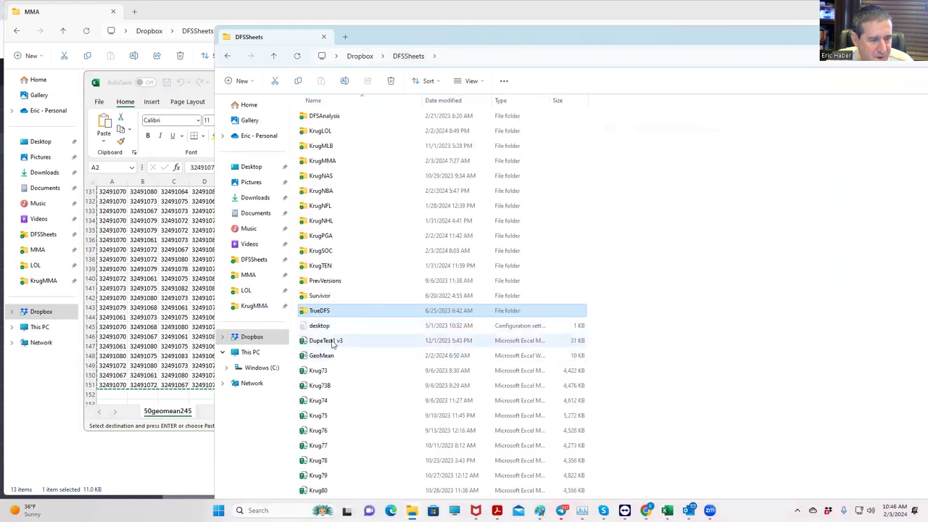
pyautogui.doubleClick(332, 342)
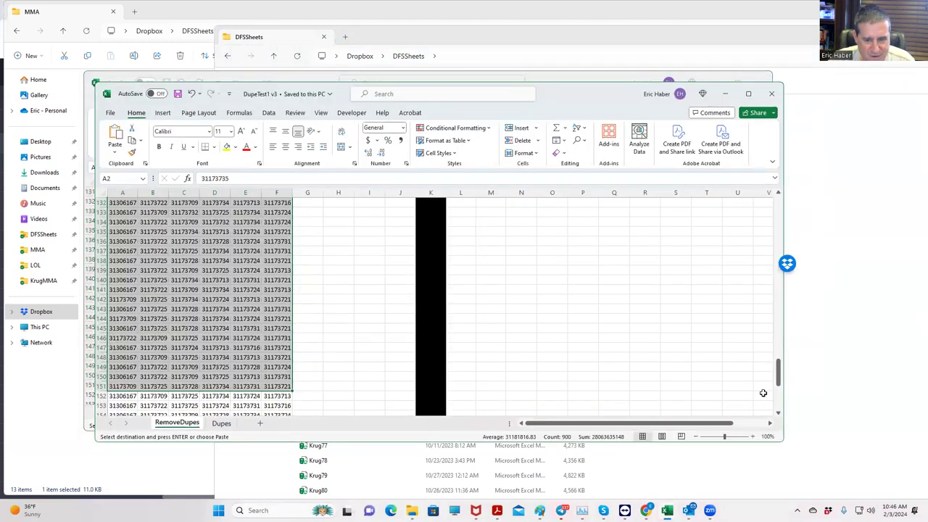
# Paste the combined lineups over the old ones in the RemoveDupes sheet, starting at cell A2
pyautogui.scroll(20, 173, 237)
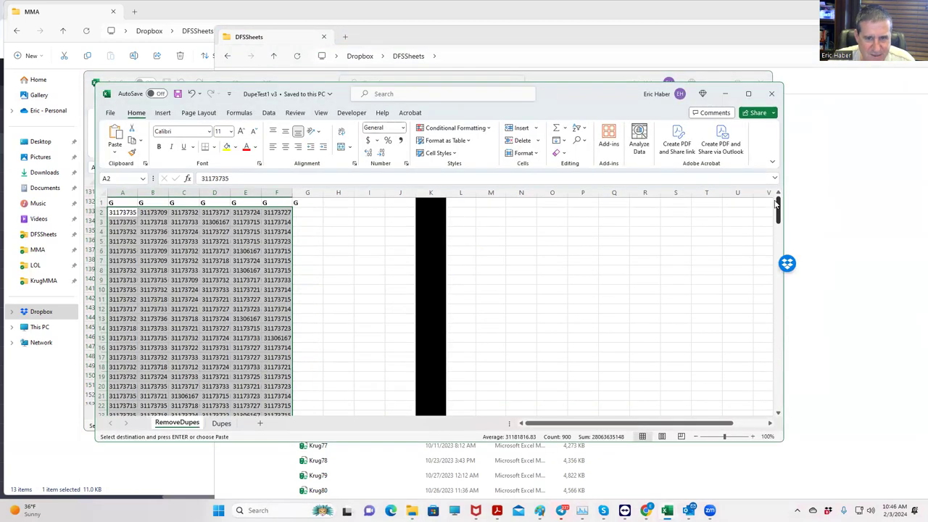
pyautogui.click(121, 212)
pyautogui.hotkey('ctrl', 'v')
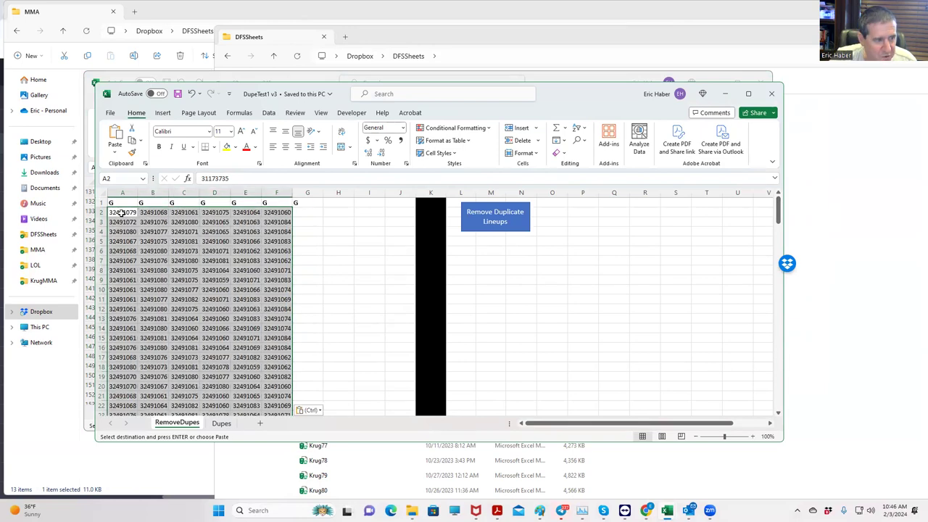
# Delete the leftover old lineups below the pasted ones, cells A152 to F154
pyautogui.scroll(-10, 340, 288)
pyautogui.scroll(-20, 340, 289)
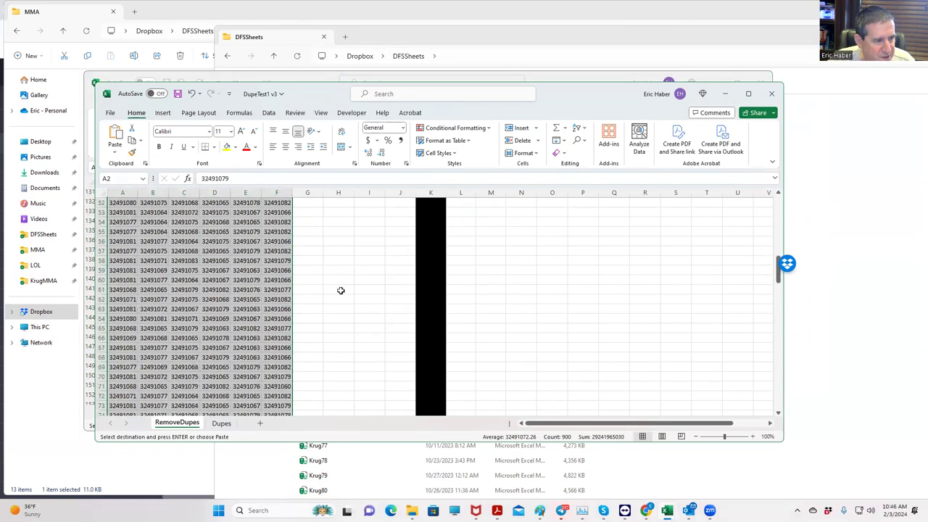
pyautogui.scroll(-6, 340, 290)
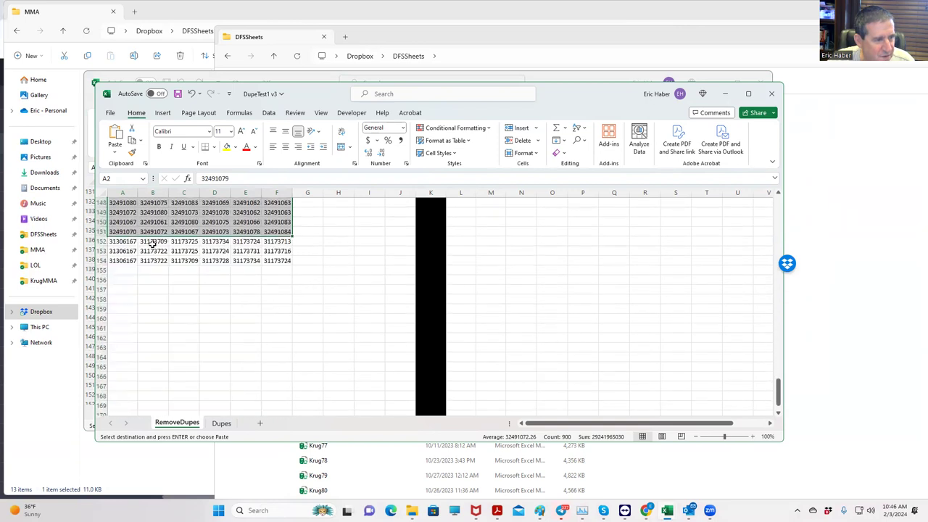
pyautogui.moveTo(114, 240); pyautogui.dragTo(268, 255)
pyautogui.press('Delete')
pyautogui.click(251, 329)
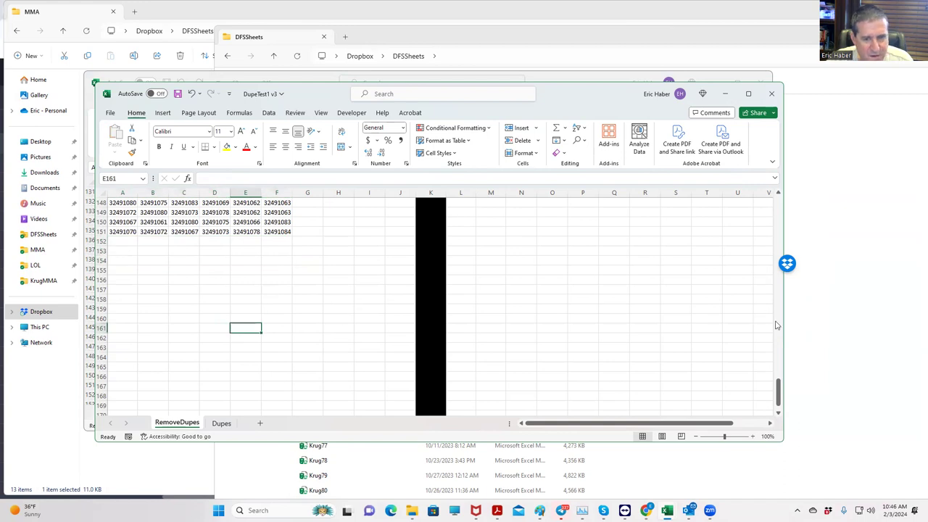
# Run Remove Duplicate Lineups, then check the end of the lineup list and the Dupes sheet for duplicates
pyautogui.moveTo(779, 390); pyautogui.dragTo(785, 181)
pyautogui.click(481, 220)
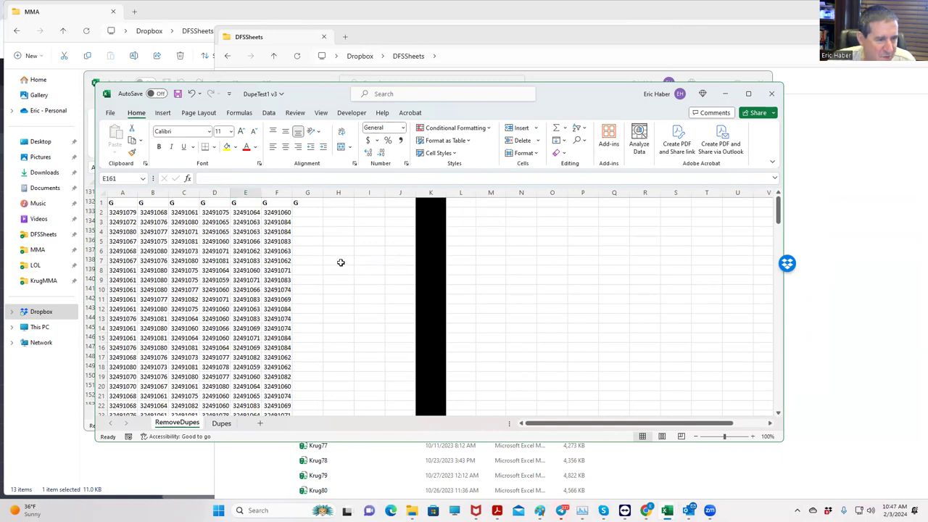
pyautogui.scroll(-20, 333, 263)
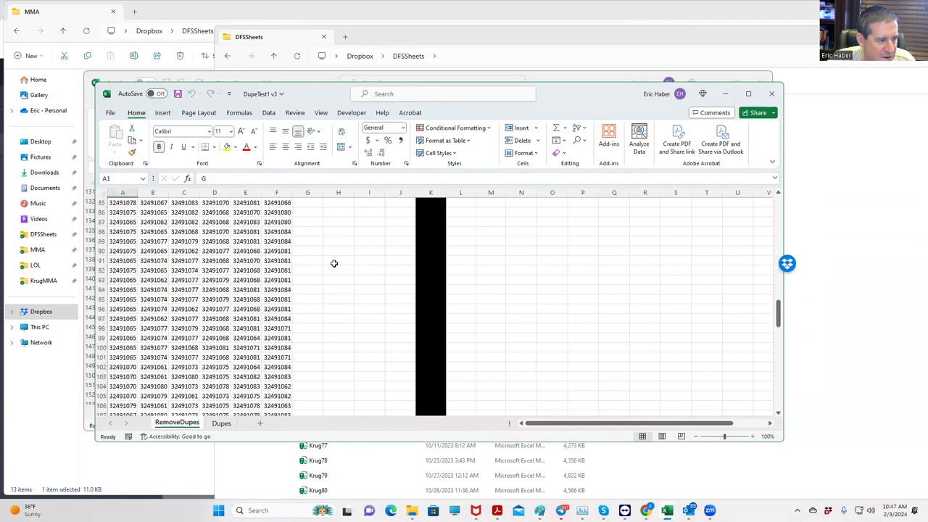
pyautogui.scroll(-1, 332, 263)
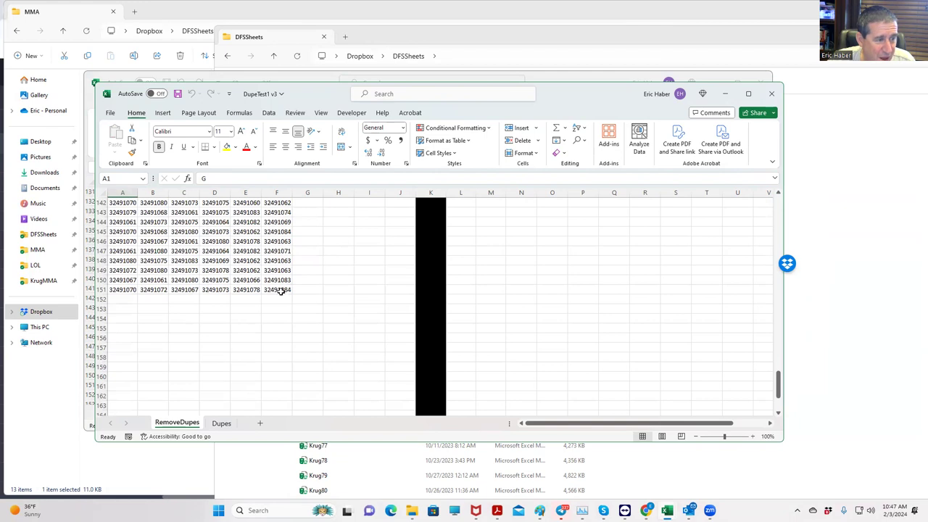
pyautogui.click(221, 424)
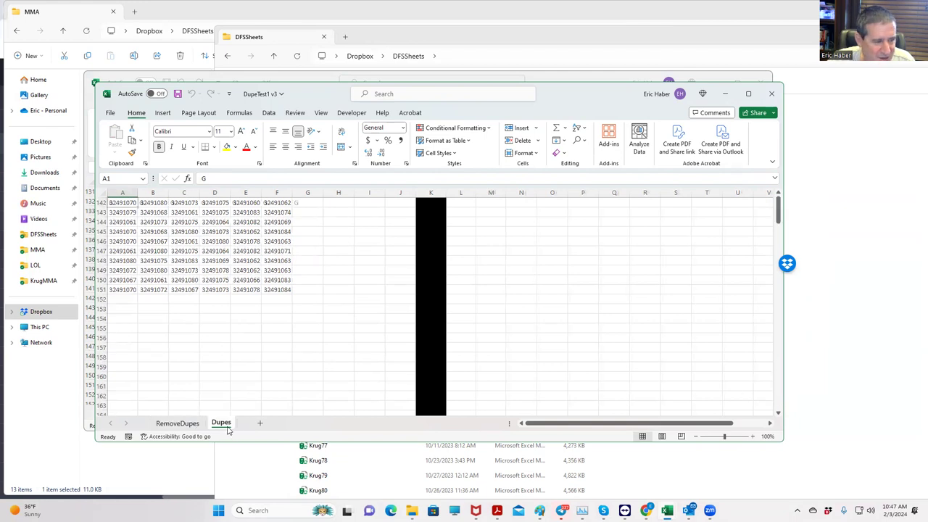
pyautogui.click(181, 425)
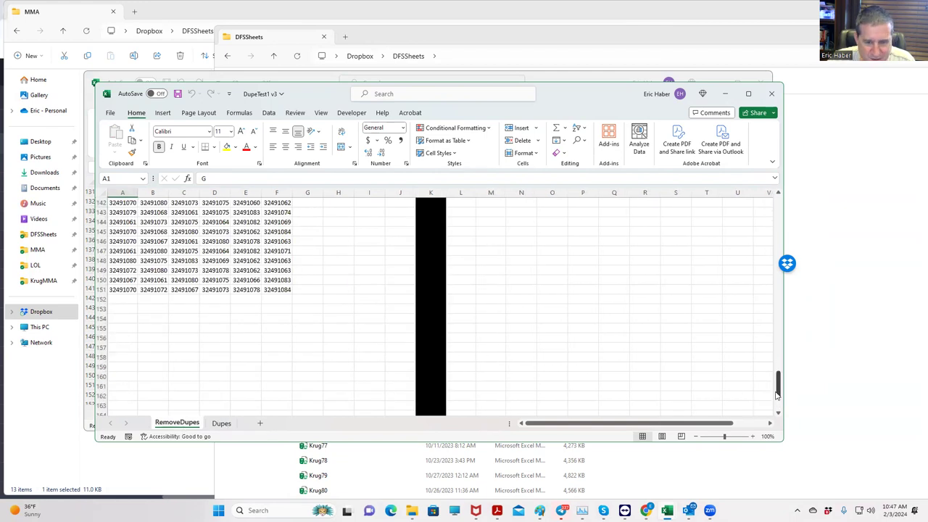
pyautogui.moveTo(123, 212); pyautogui.dragTo(319, 398)
pyautogui.moveTo(287, 469); pyautogui.dragTo(280, 377)
pyautogui.hotkey('ctrl', 'c')
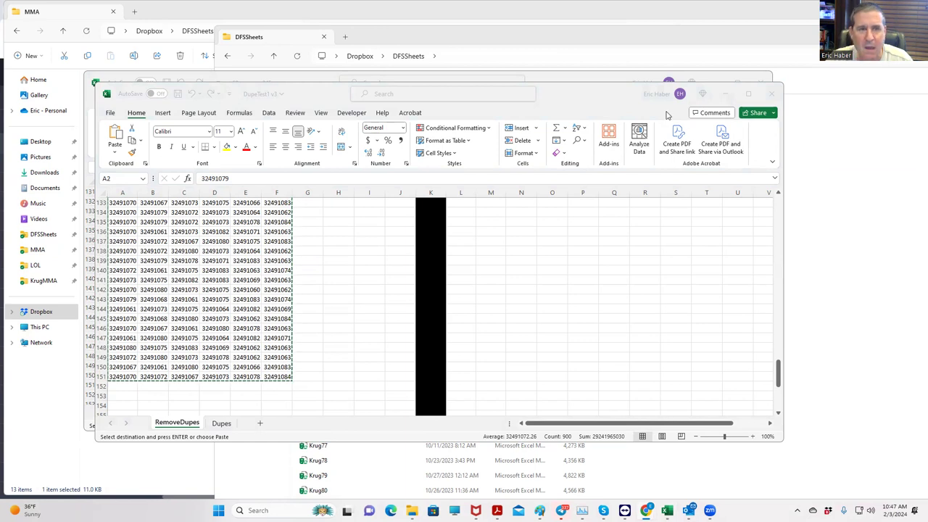
pyautogui.click(587, 229)
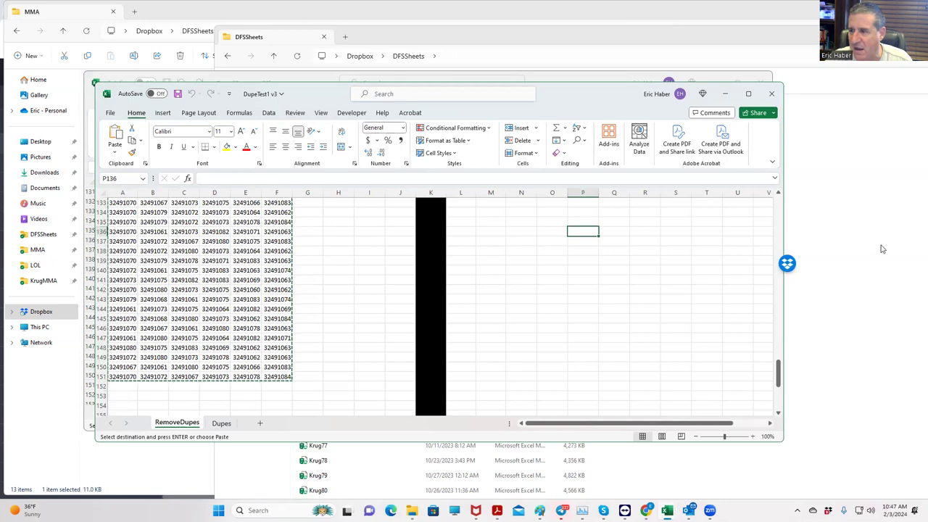
pyautogui.hotkey('ctrl', 'c')
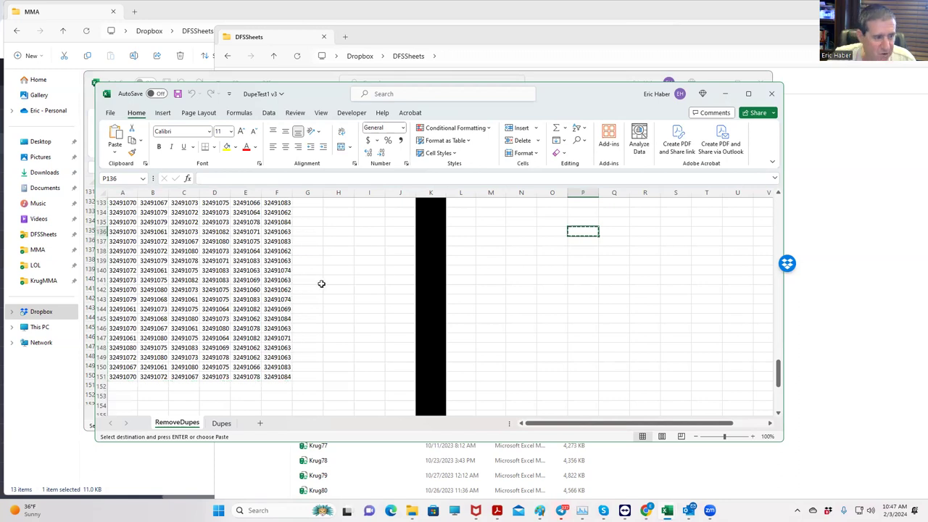
pyautogui.click(323, 286)
# Copy the deduplicated lineups in the RemoveDupes sheet, cells A2 to F152
pyautogui.moveTo(778, 373); pyautogui.dragTo(778, 210)
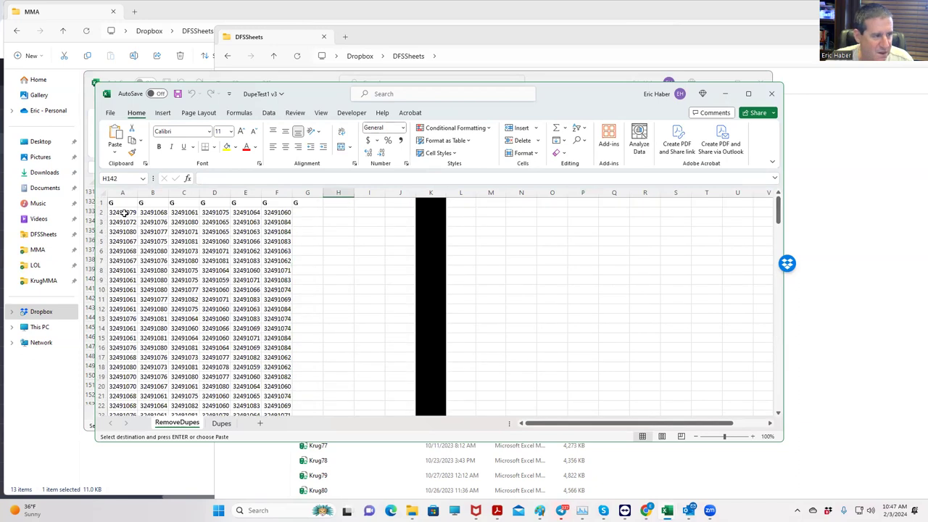
pyautogui.moveTo(124, 212); pyautogui.dragTo(303, 479)
pyautogui.moveTo(313, 403); pyautogui.dragTo(277, 409)
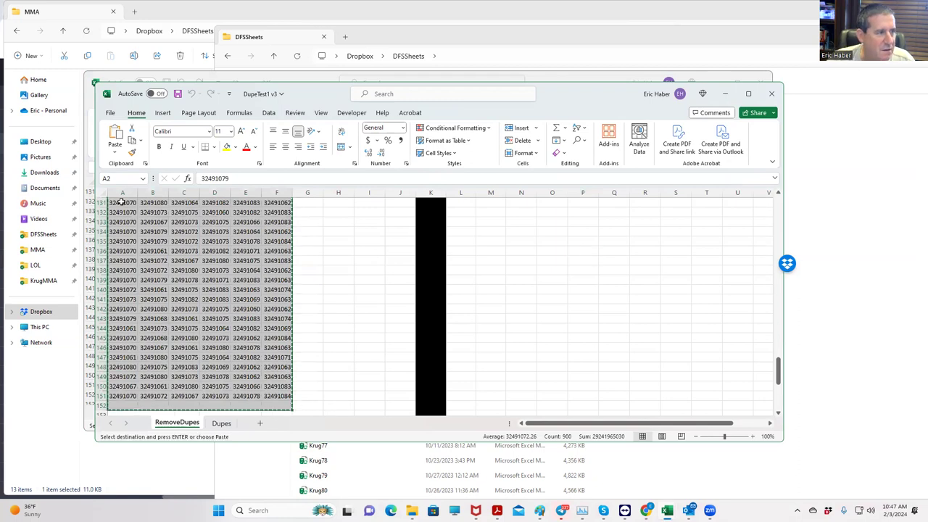
# Create a new blank workbook and paste the deduplicated lineups into it starting at cell A1
pyautogui.click(111, 113)
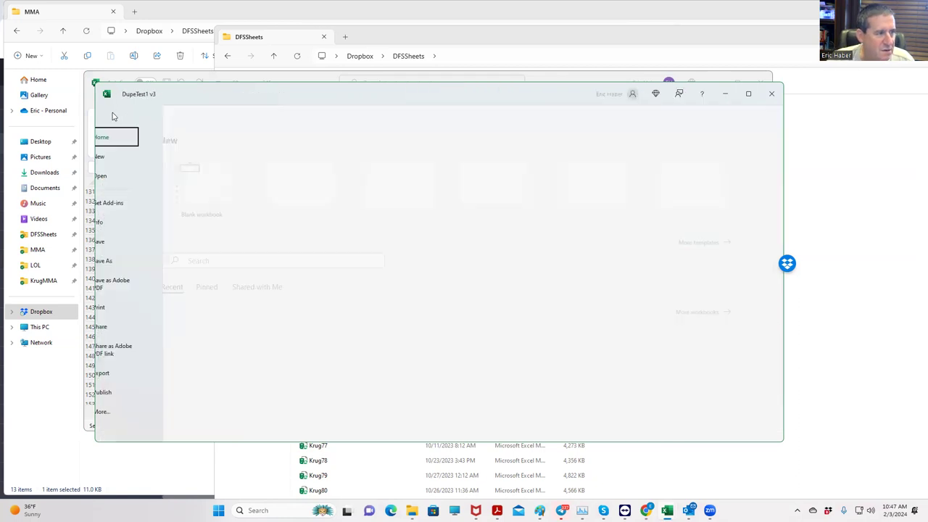
pyautogui.click(123, 155)
pyautogui.click(223, 175)
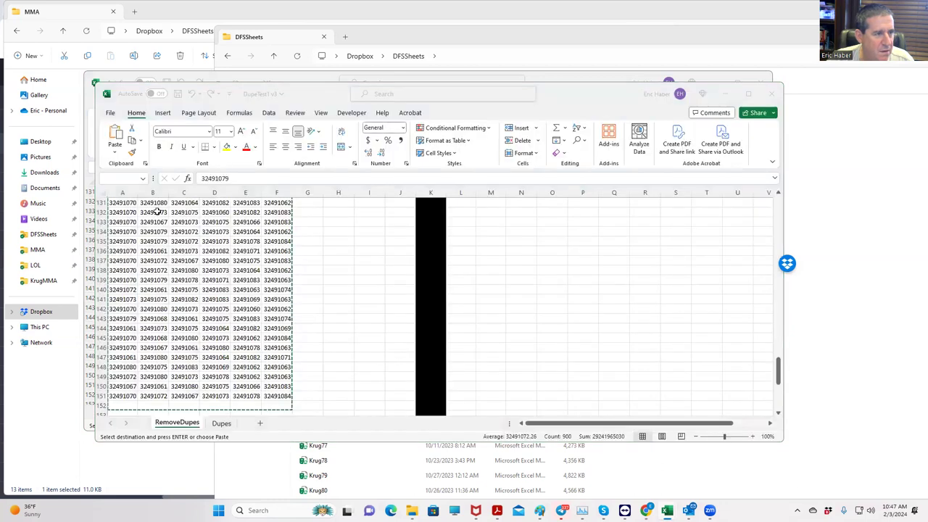
pyautogui.hotkey('ctrl', 'v')
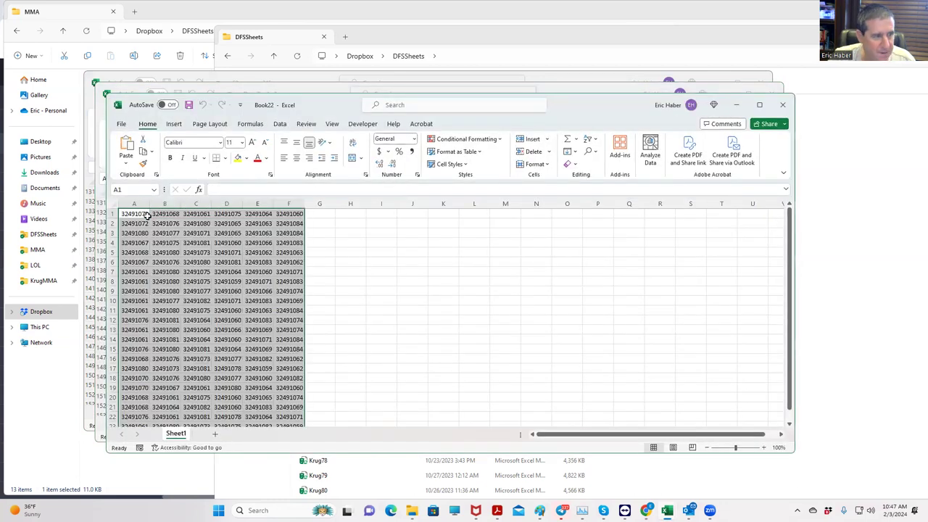
# Save the new workbook as MMAMME150FEB3 in the TrueDFS MMA folder, in Excel Workbook format
pyautogui.click(121, 125)
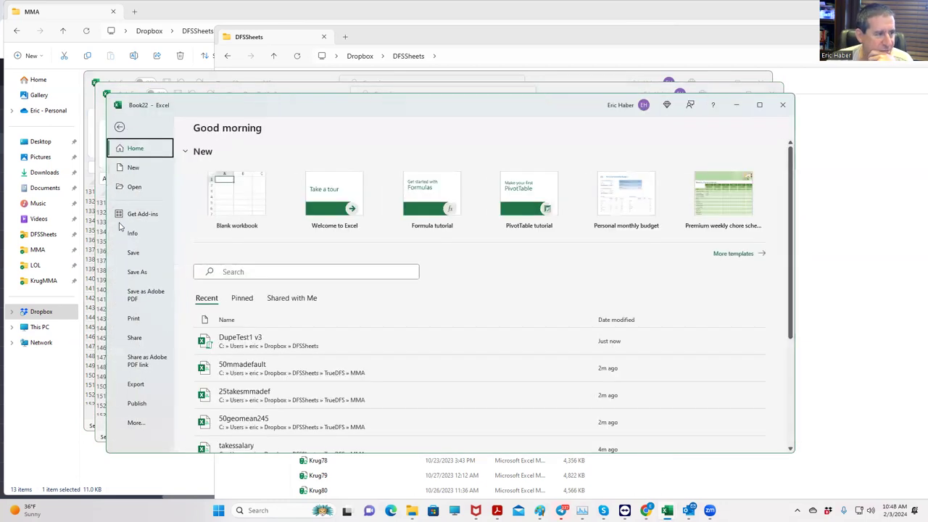
pyautogui.click(136, 272)
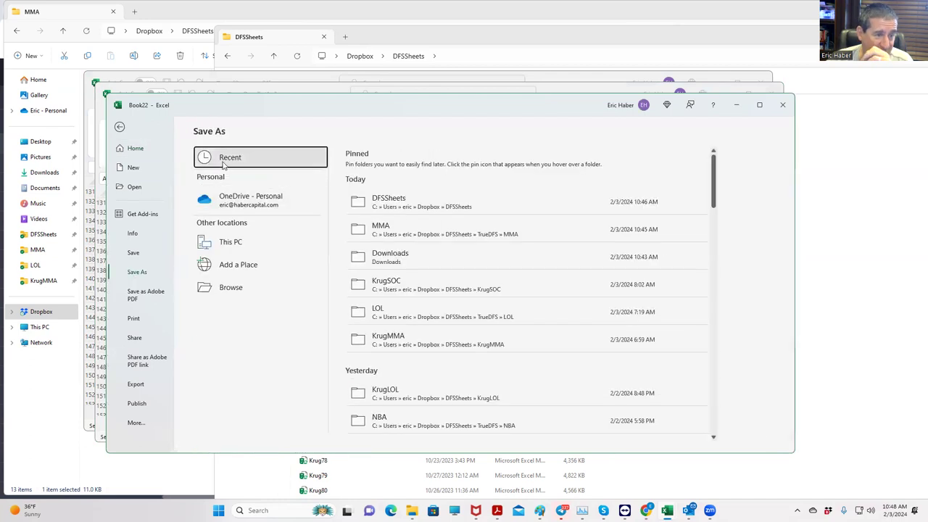
pyautogui.click(375, 237)
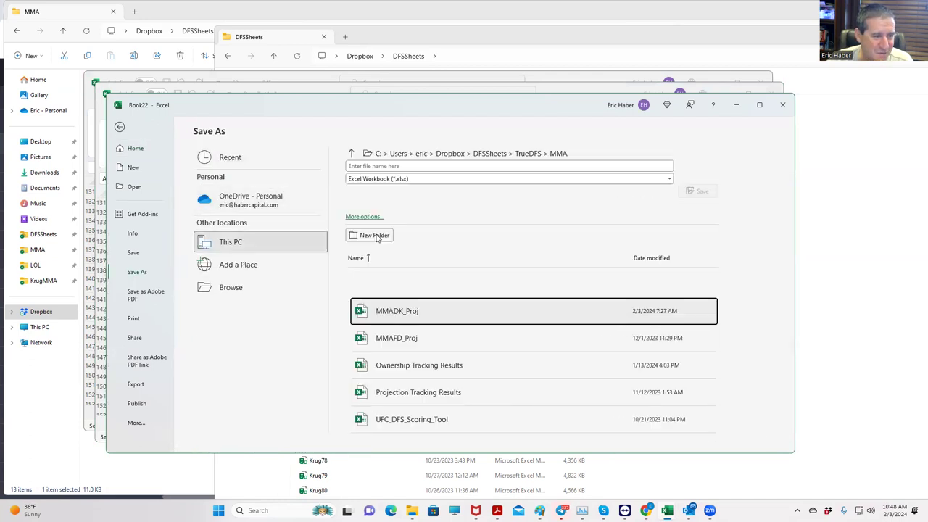
pyautogui.click(410, 167)
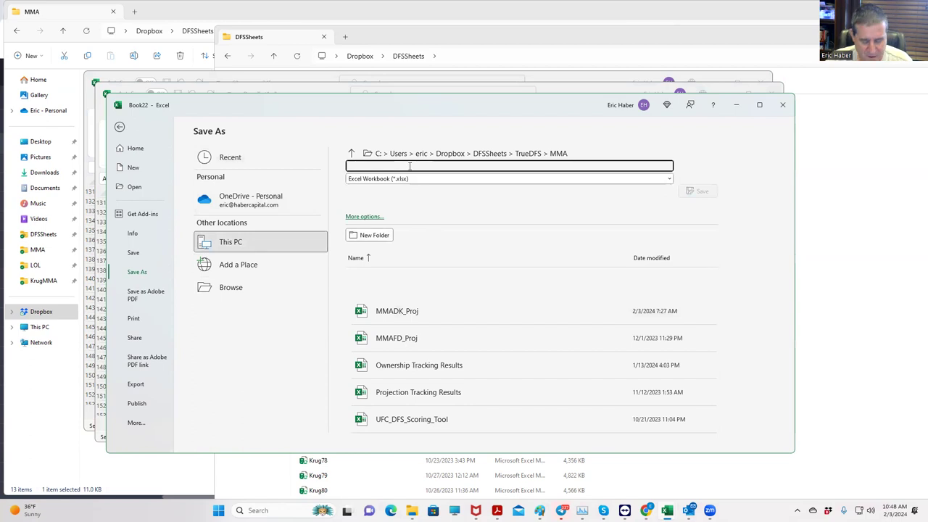
pyautogui.write('MMA')
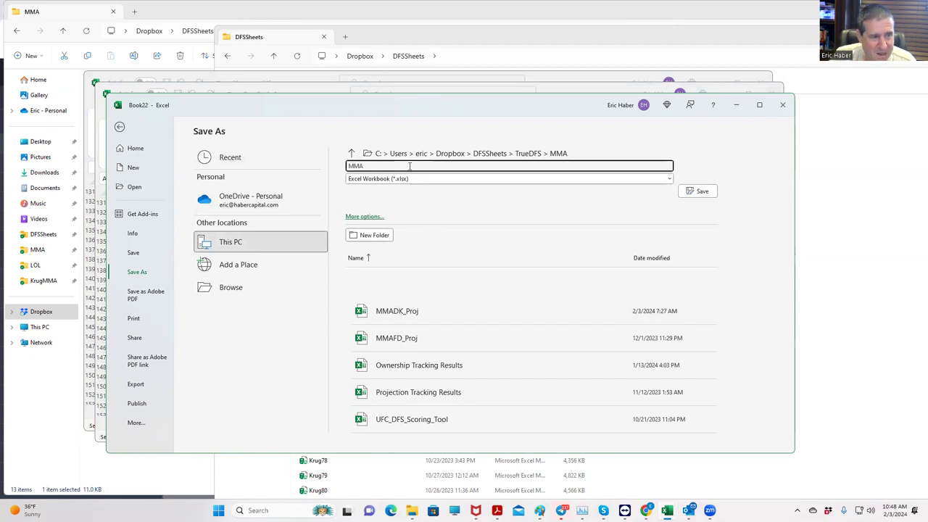
pyautogui.write('MME150FEB3')
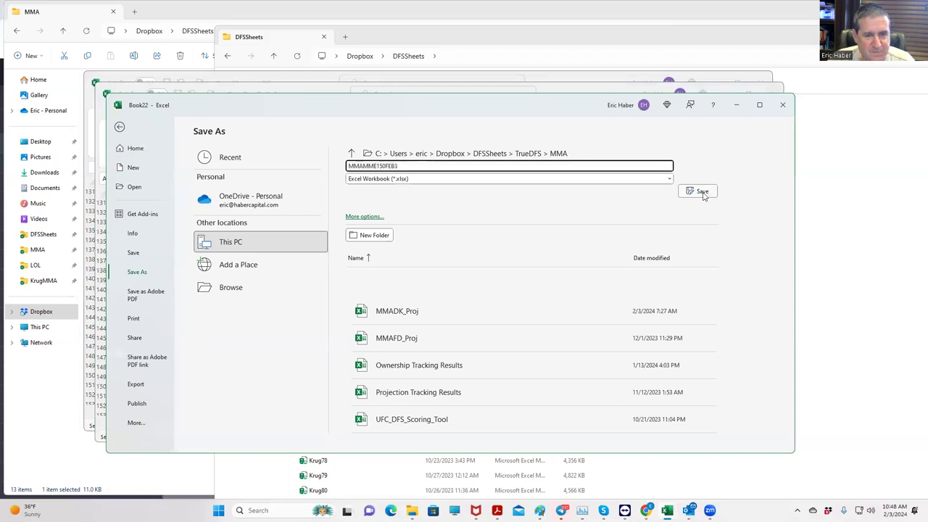
pyautogui.click(697, 190)
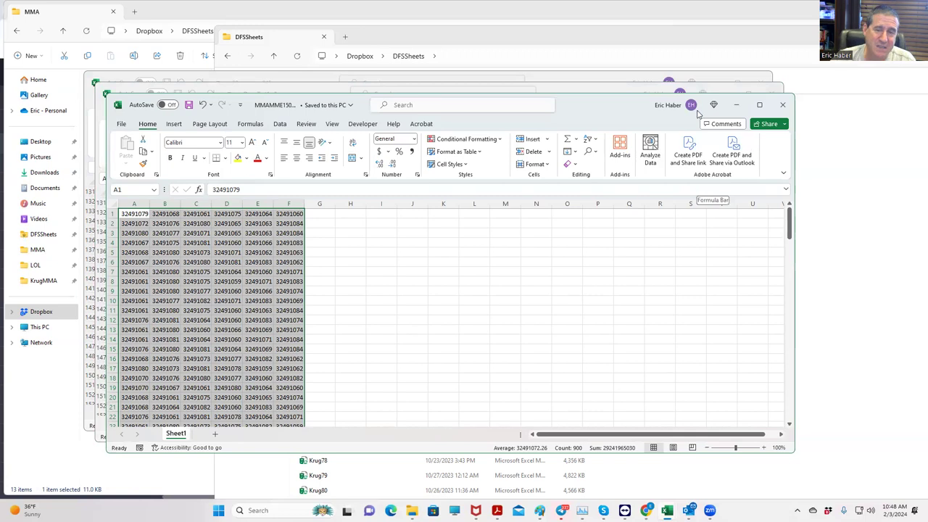
# Minimize the open Excel workbooks and the DFSSheets and MMA folder windows to return to SaberSim in the browser
pyautogui.click(736, 104)
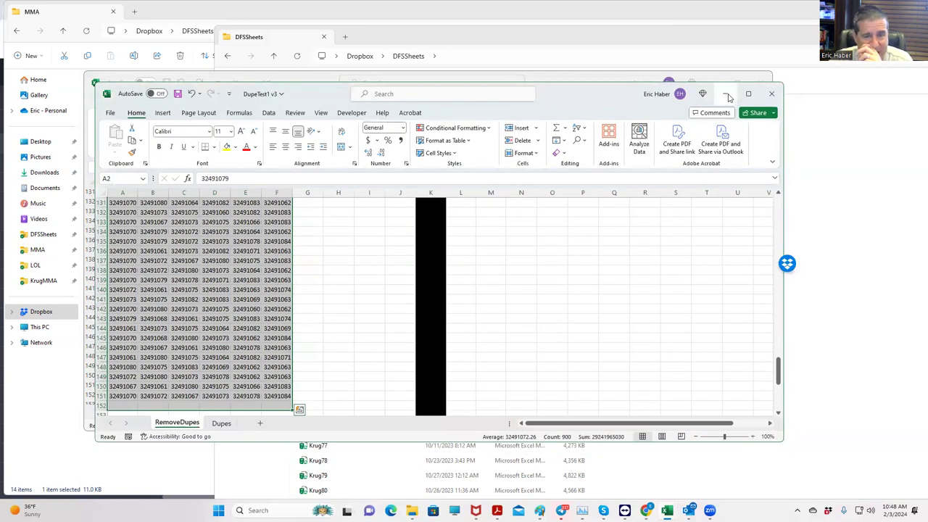
pyautogui.click(726, 94)
pyautogui.click(715, 83)
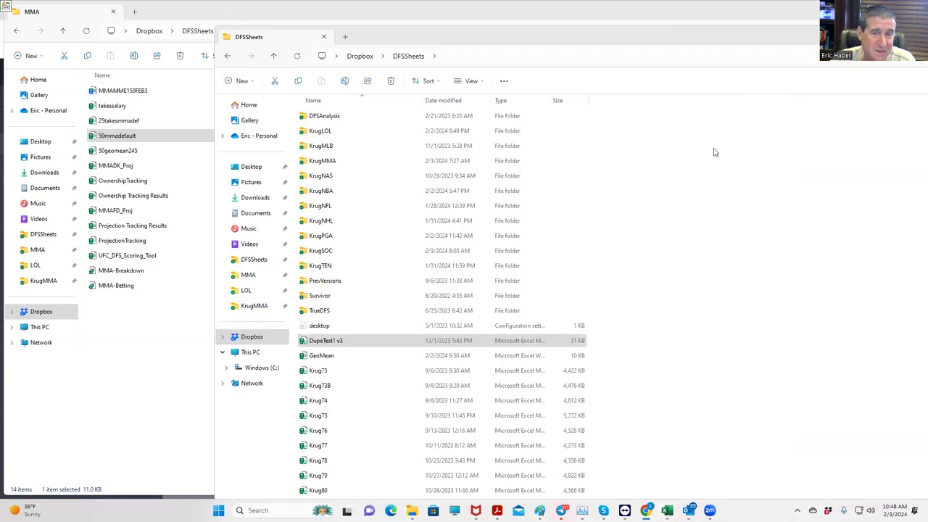
pyautogui.moveTo(773, 44); pyautogui.dragTo(584, 49)
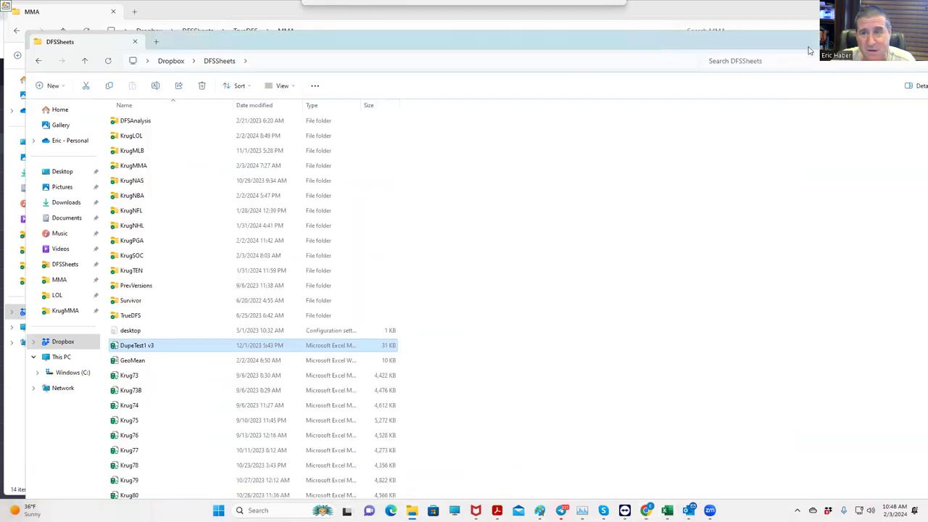
pyautogui.click(810, 49)
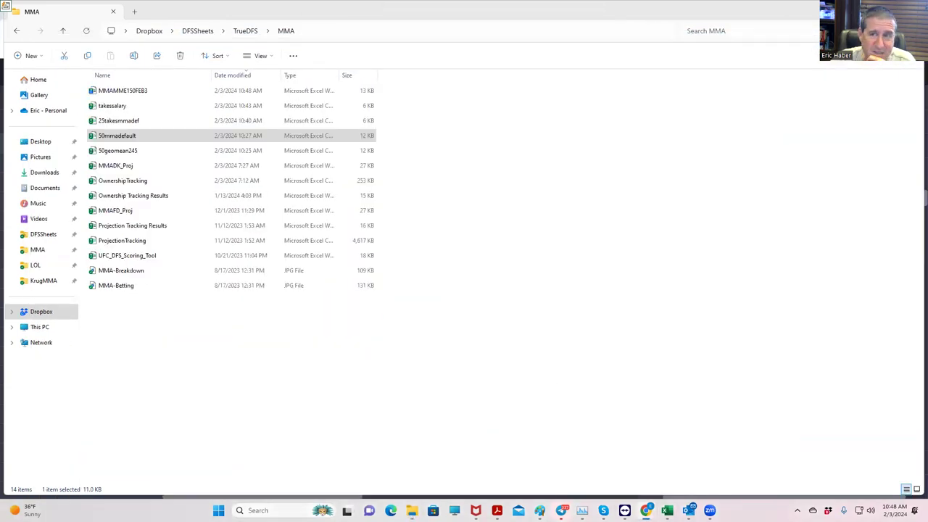
pyautogui.click(844, 11)
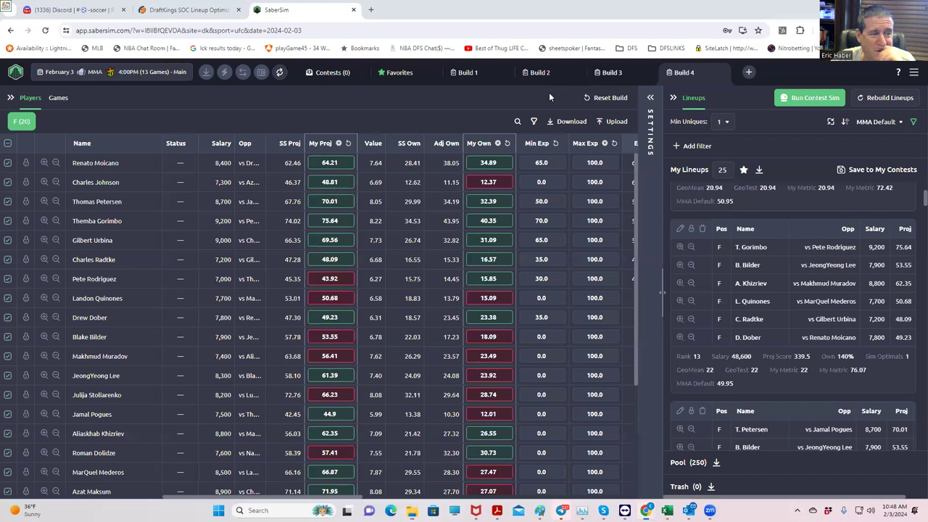